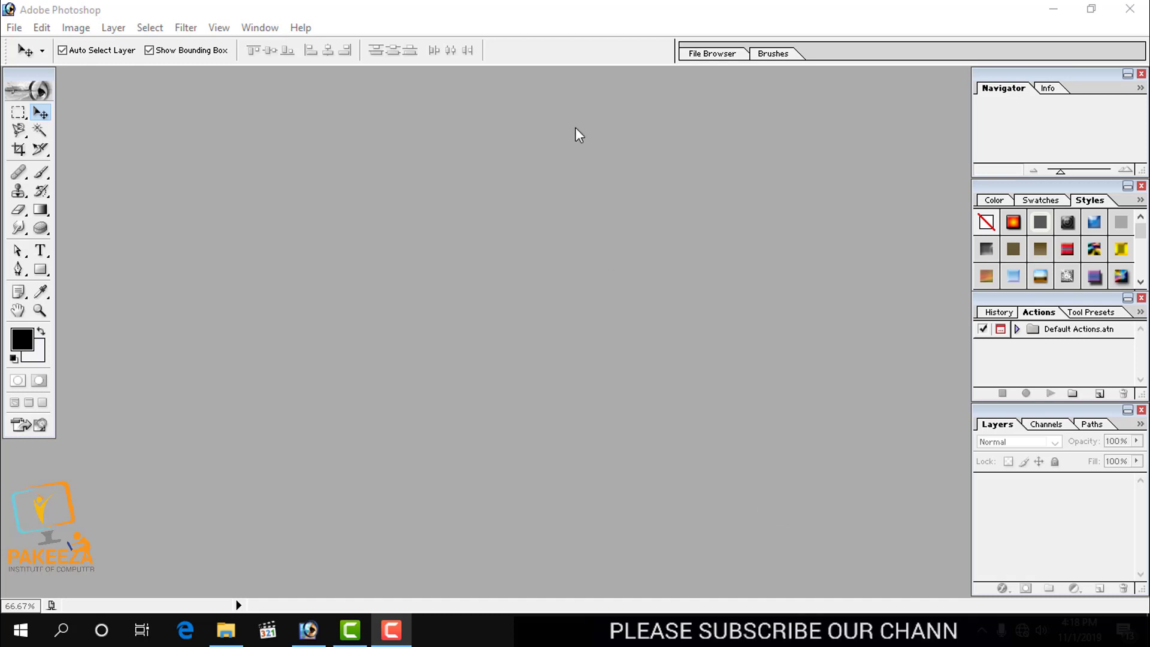
Create a new white RGB document using the 1920 x 1080 HDTV 1080i preset at 72 pixels/inch and reposition its window
{"action": "left_click", "coordinate": [405, 18]}
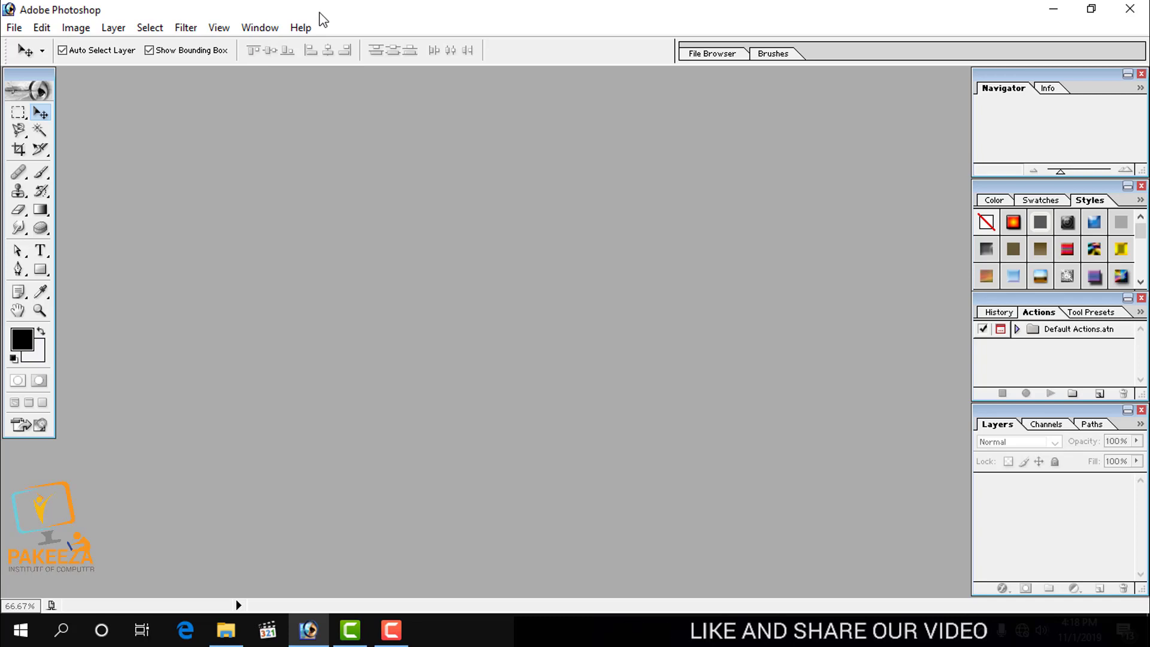
{"action": "left_click", "coordinate": [14, 27]}
{"action": "left_click", "coordinate": [45, 48]}
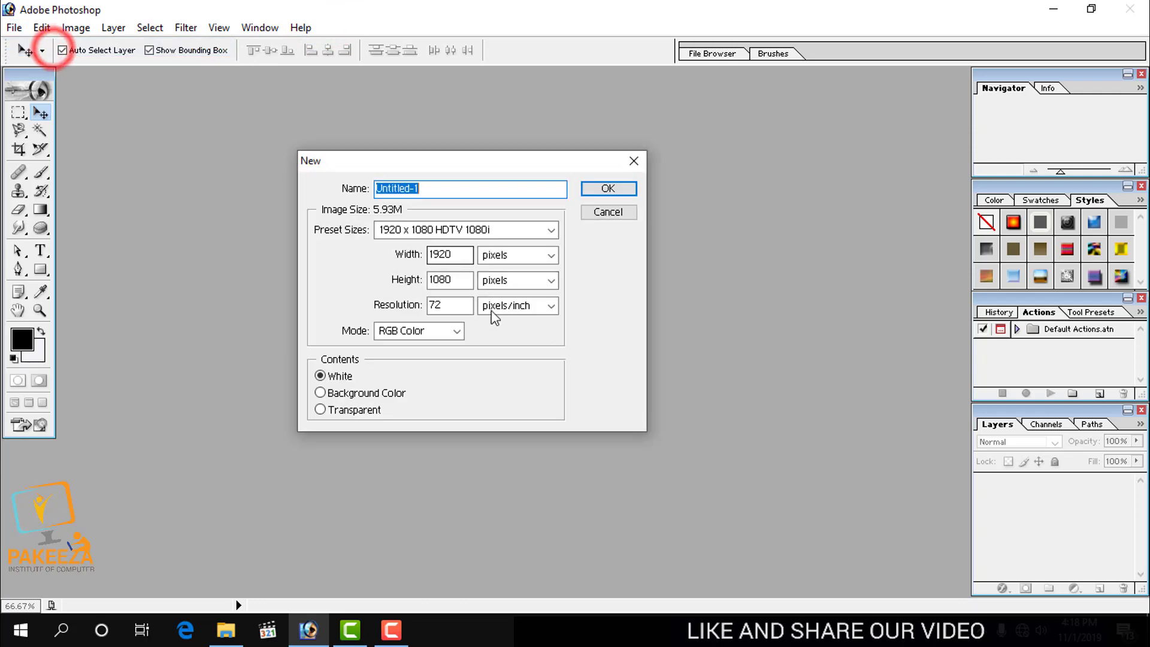
{"action": "left_click", "coordinate": [590, 189]}
{"action": "left_click_drag", "start_coordinate": [317, 90], "coordinate": [410, 100]}
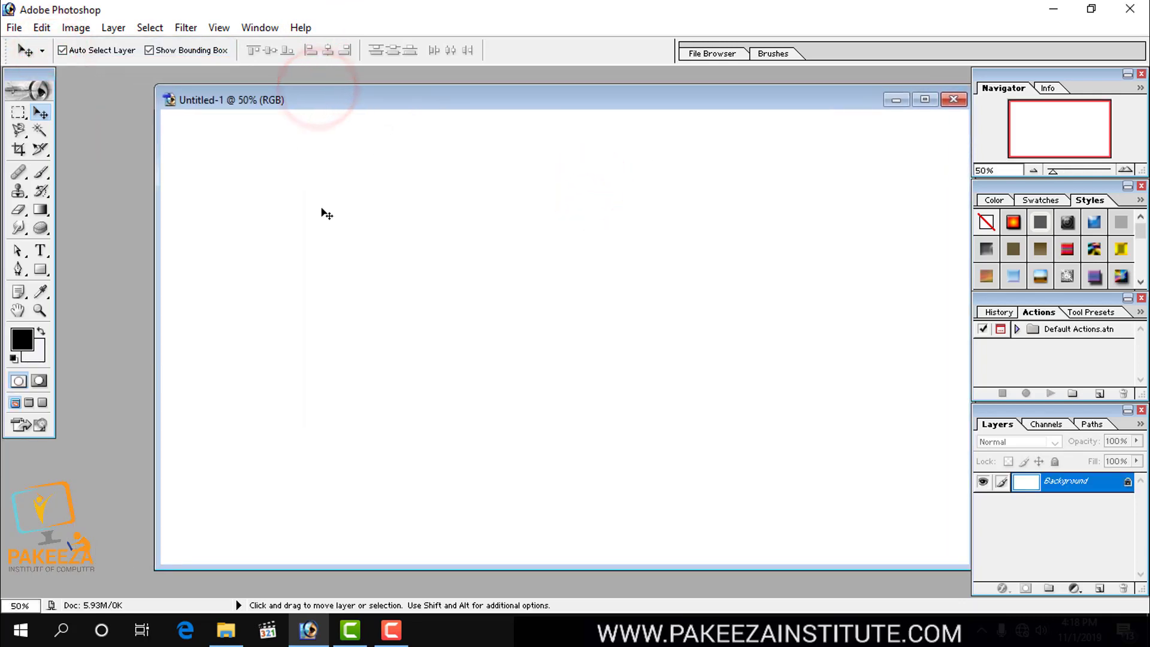
Activate the Pen tool, view its related path tools, and shift the document window nearer the toolbox
{"action": "left_click", "coordinate": [19, 274]}
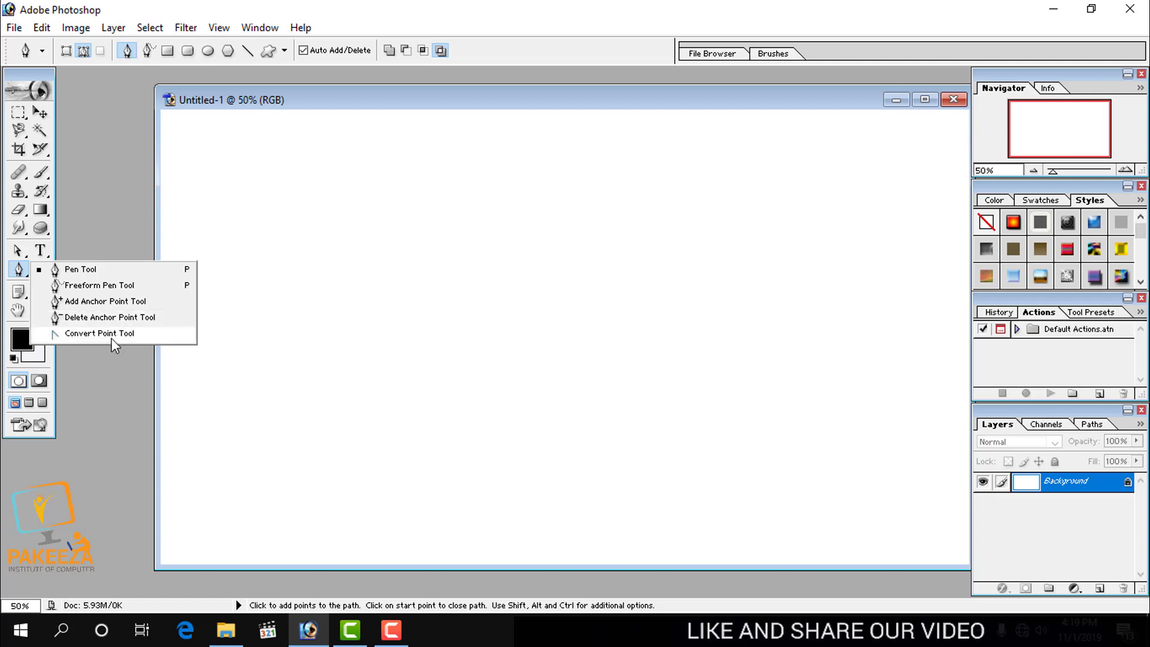
{"action": "left_click", "coordinate": [218, 102]}
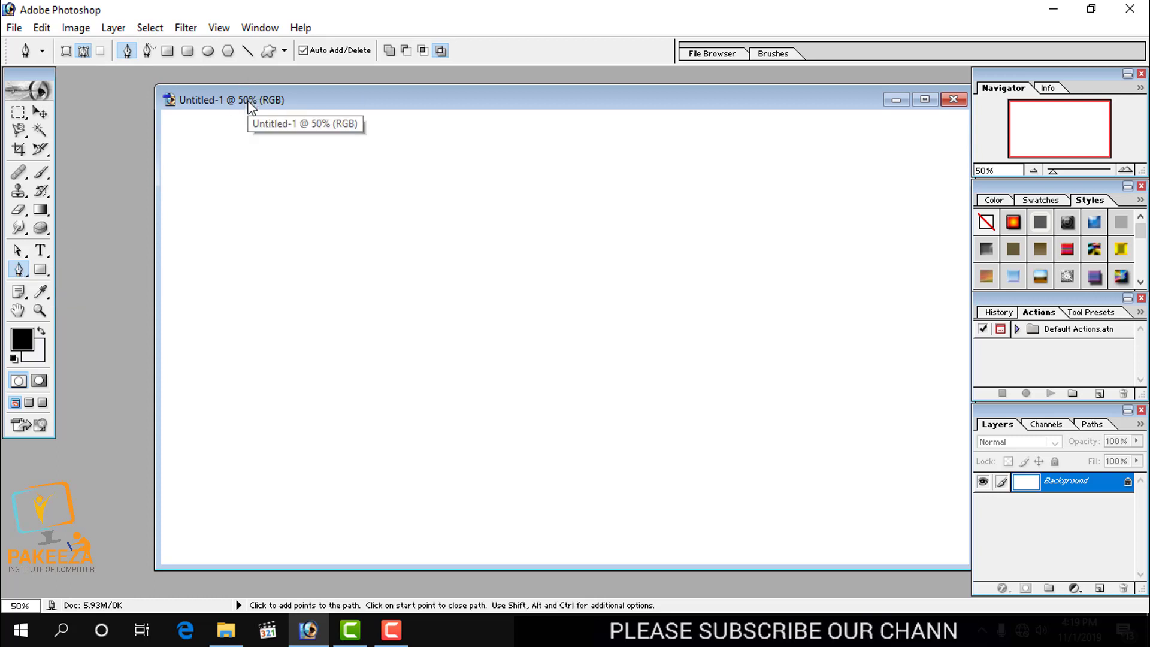
{"action": "left_click_drag", "start_coordinate": [249, 103], "coordinate": [233, 99]}
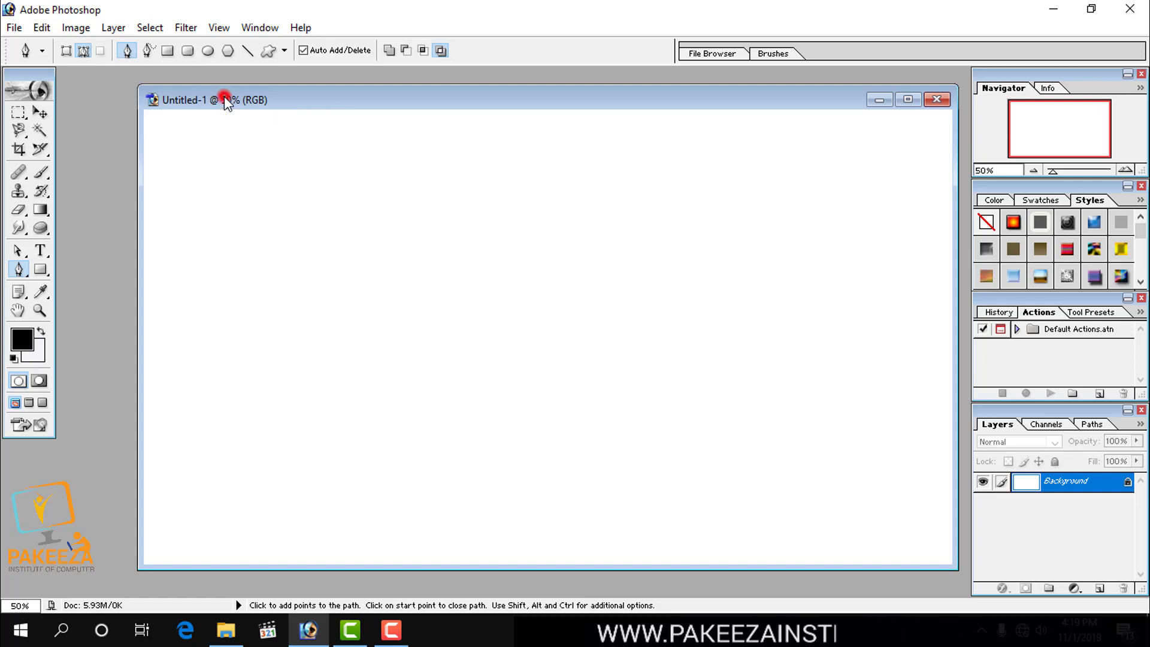
{"action": "left_click_drag", "start_coordinate": [224, 97], "coordinate": [182, 96]}
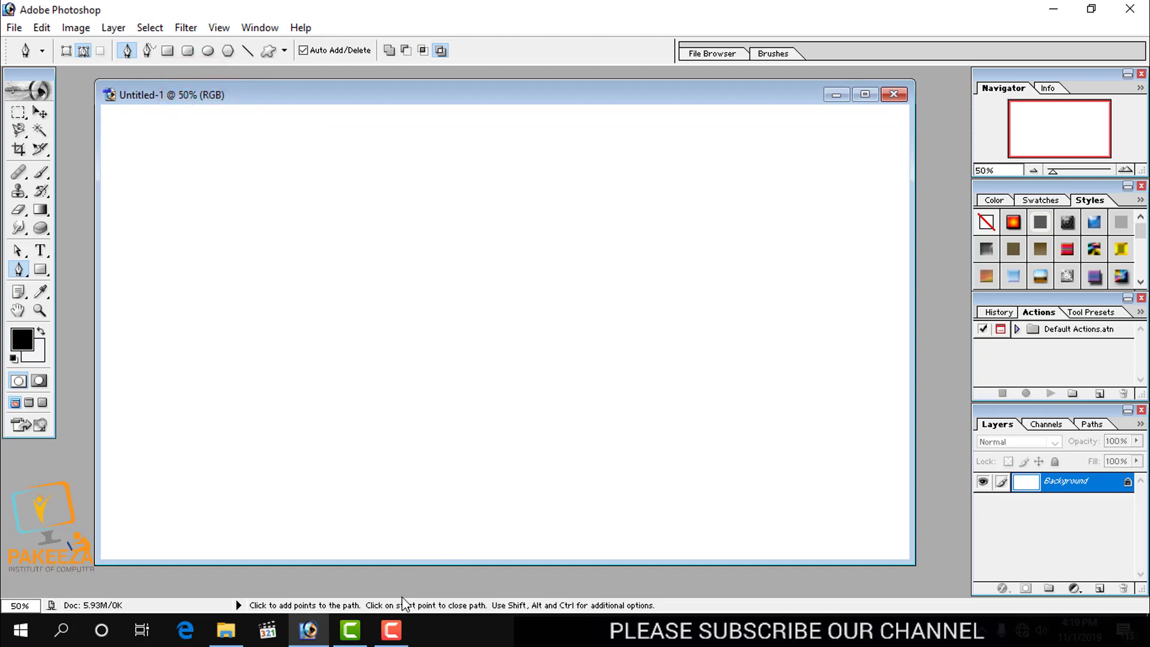
{"action": "left_click", "coordinate": [392, 631]}
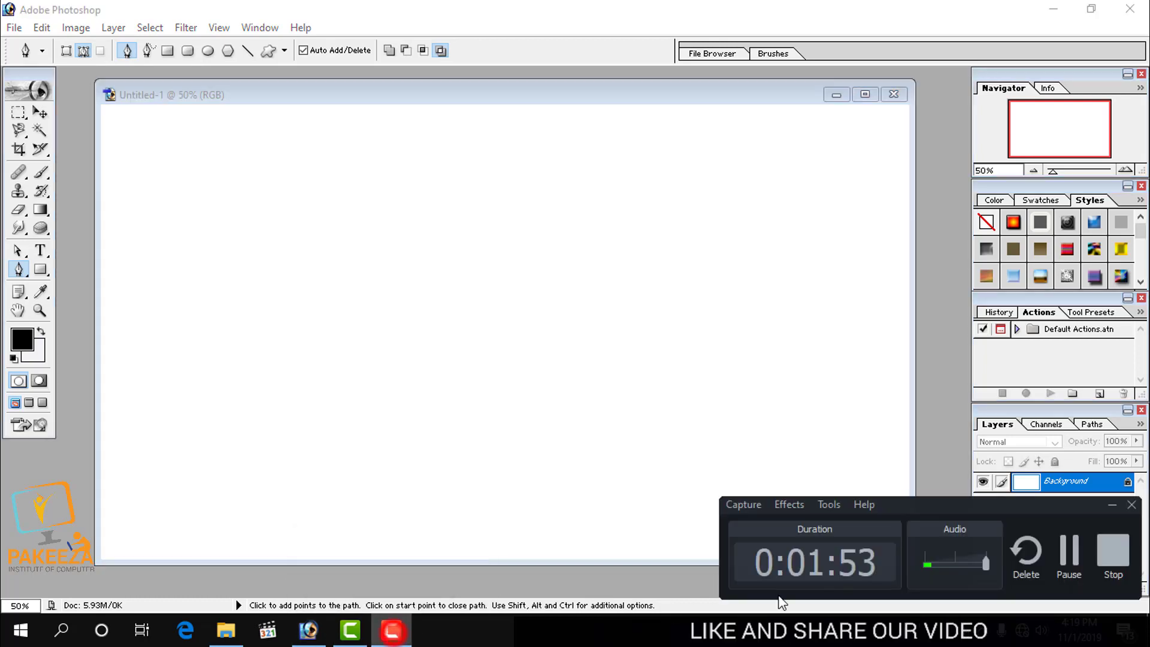
{"action": "left_click", "coordinate": [1060, 548]}
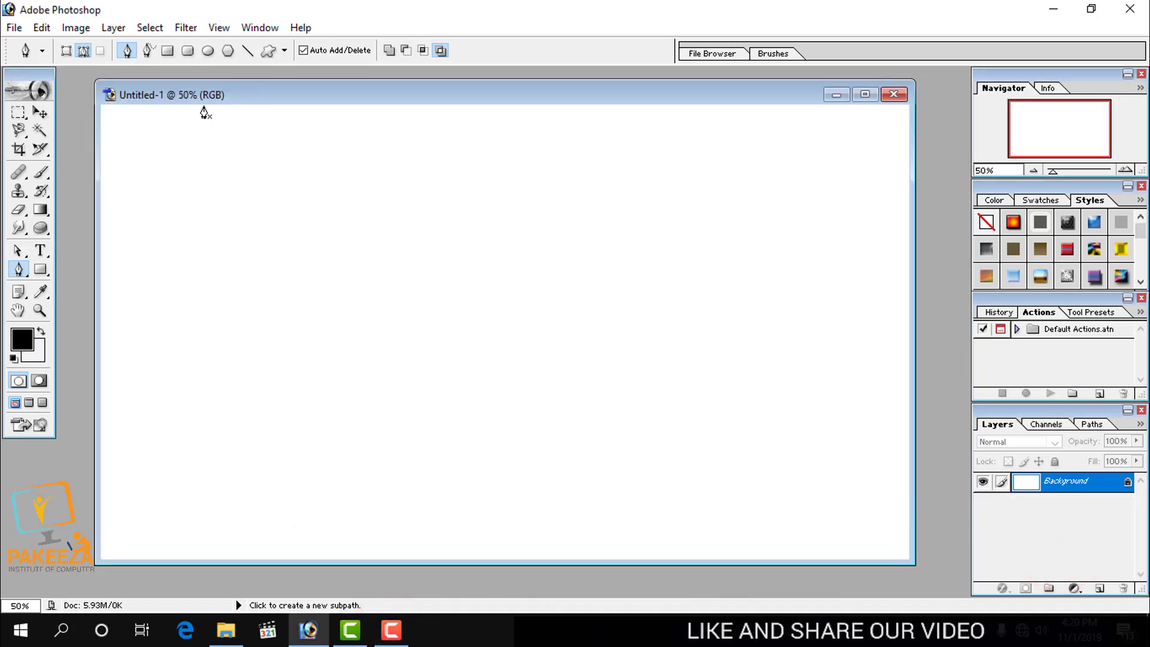
{"action": "left_click", "coordinate": [147, 95]}
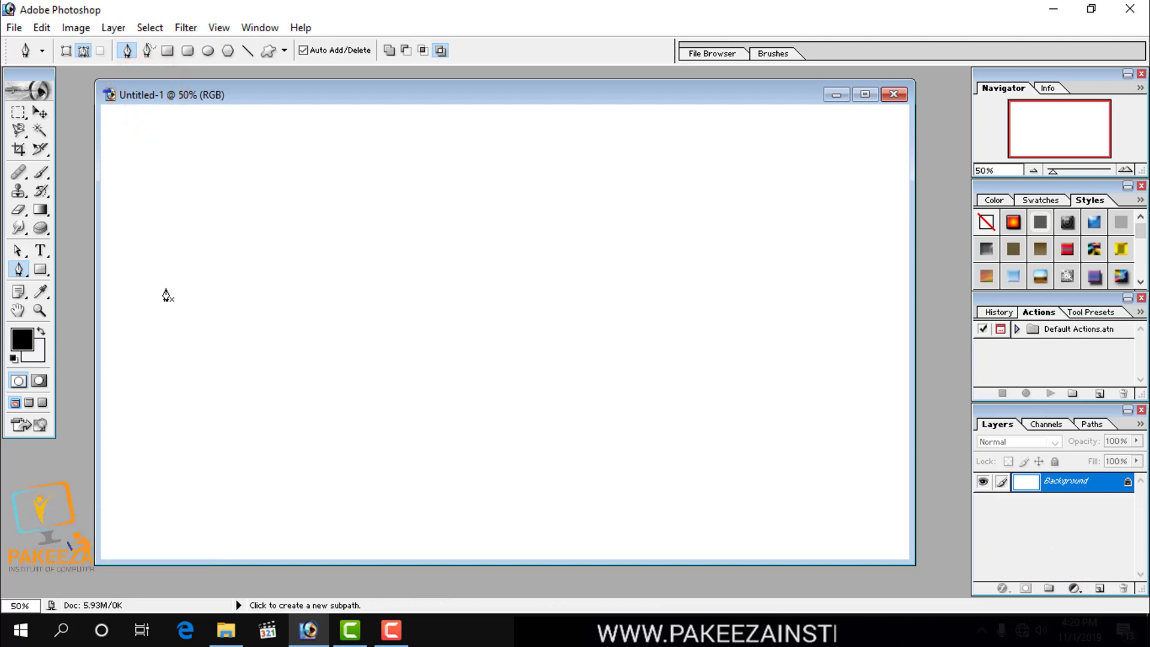
{"action": "left_click", "coordinate": [63, 527]}
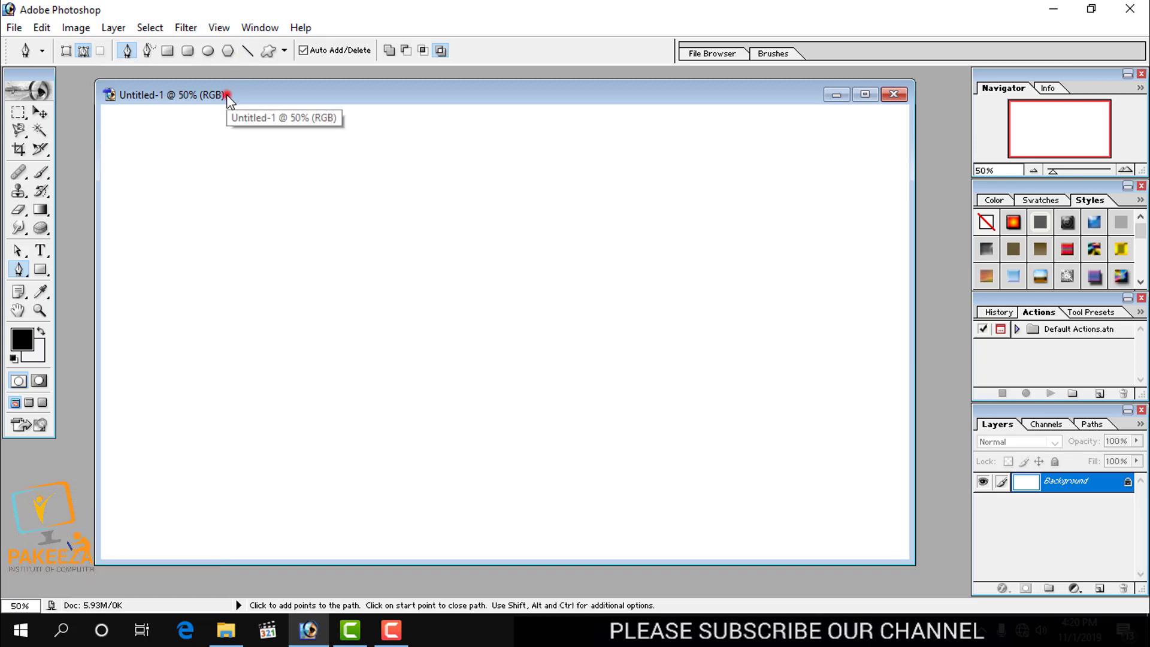
Shift the document window slightly and set the Pen tool to draw shape layers
{"action": "left_click_drag", "start_coordinate": [230, 95], "coordinate": [254, 94]}
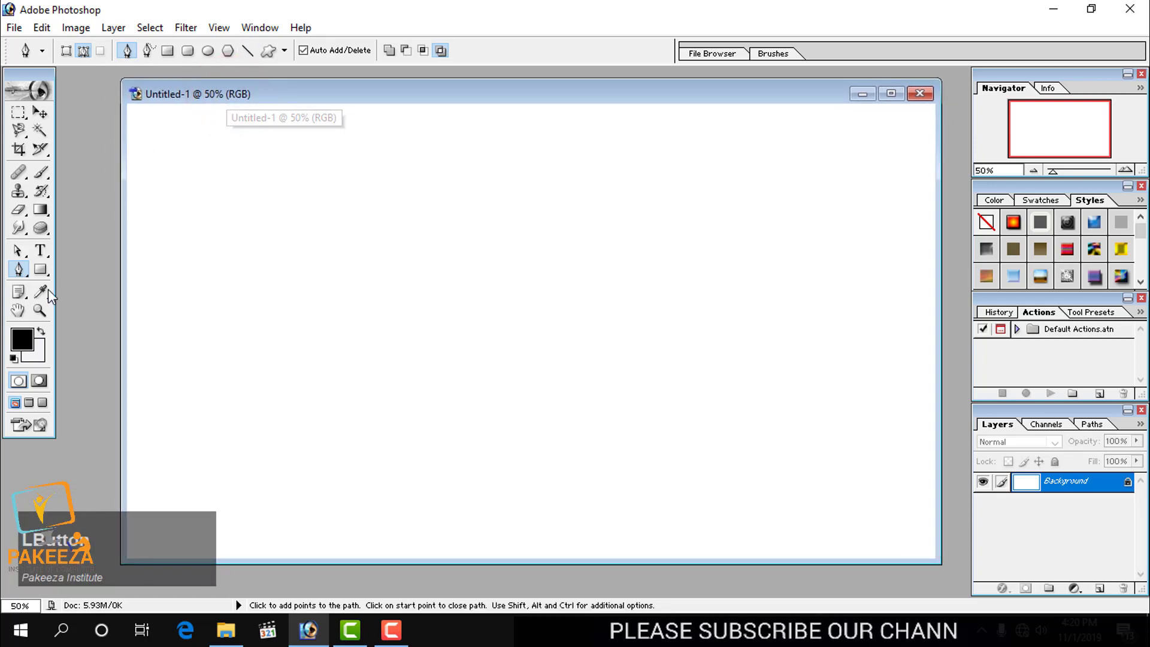
{"action": "left_click", "coordinate": [22, 273]}
{"action": "left_click_drag", "start_coordinate": [22, 272], "coordinate": [67, 270]}
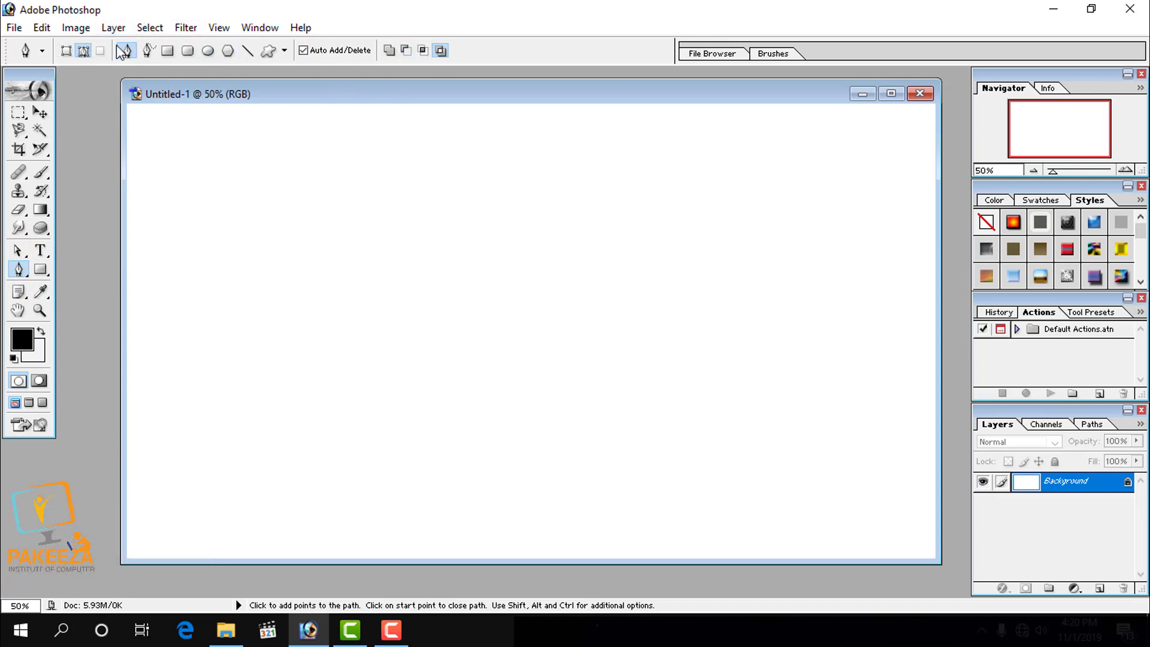
{"action": "left_click", "coordinate": [68, 53]}
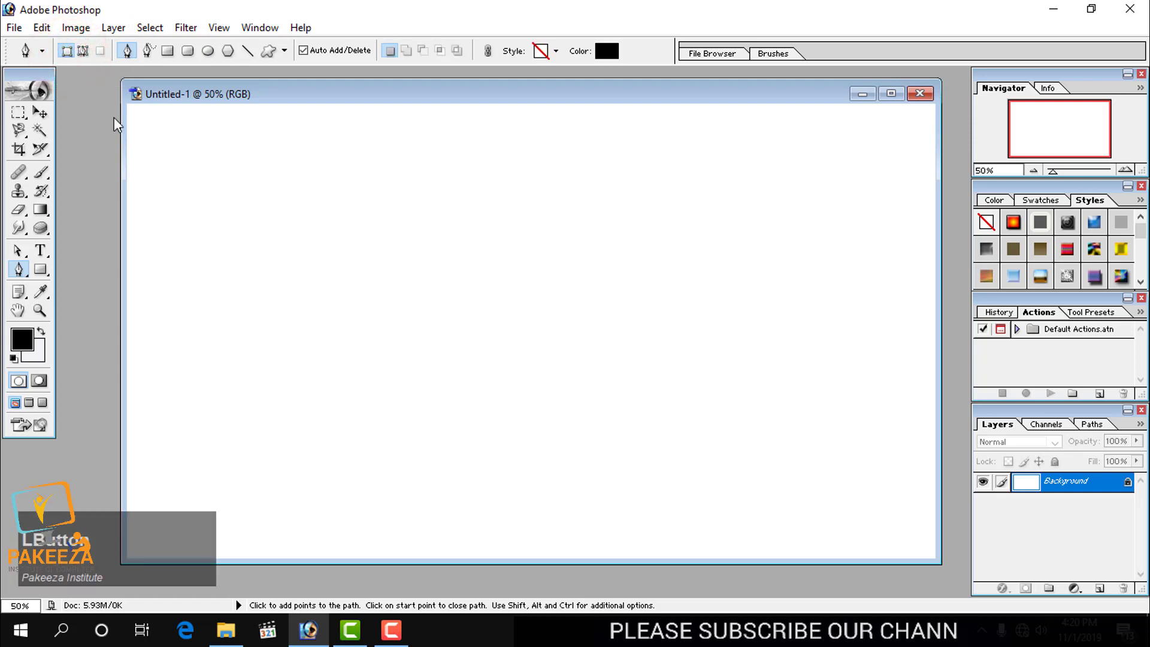
Draw a black, self-crossing shape with the Pen tool by placing twelve straight-segment anchor points across the canvas
{"action": "left_click", "coordinate": [292, 184]}
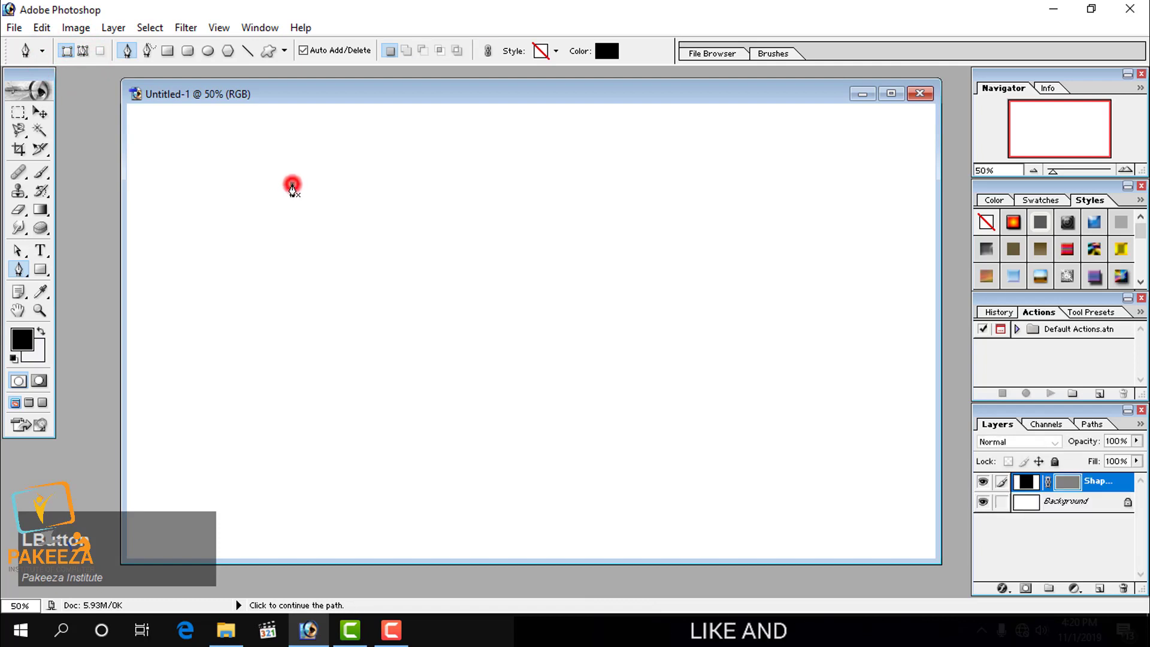
{"action": "left_click", "coordinate": [623, 177]}
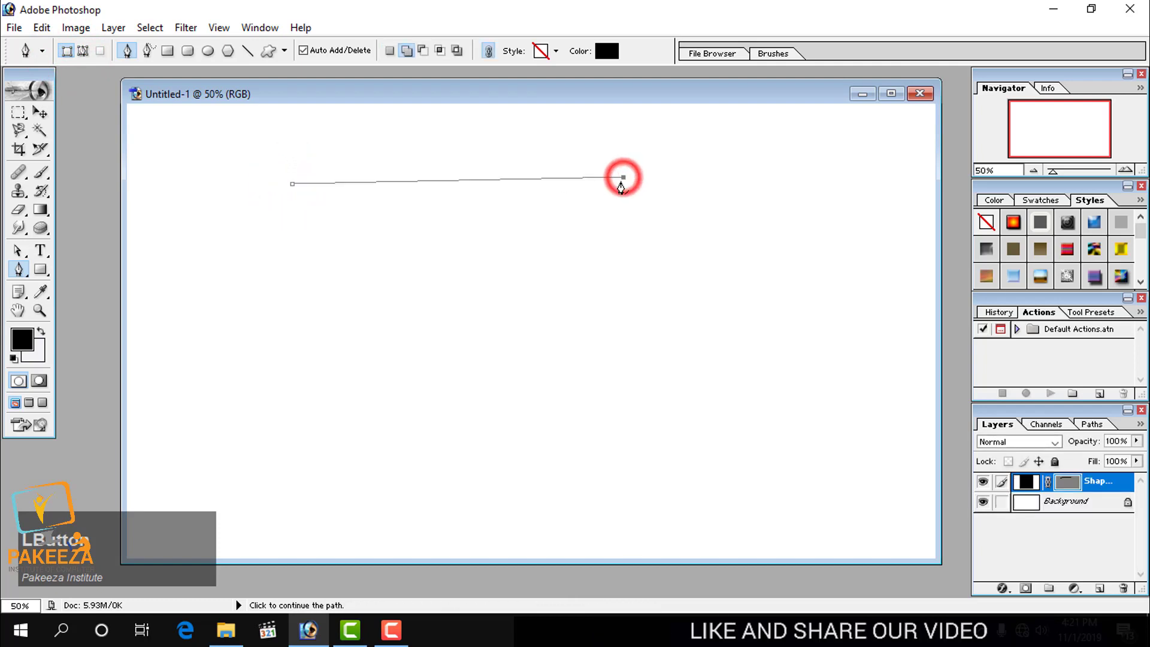
{"action": "left_click", "coordinate": [566, 310]}
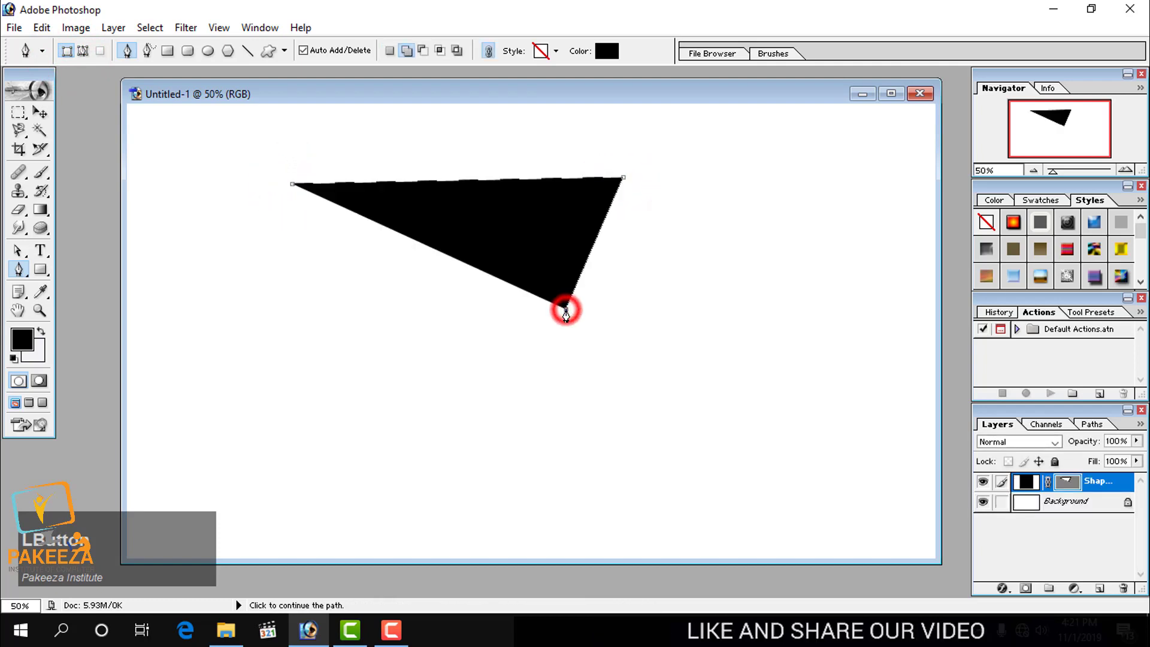
{"action": "left_click", "coordinate": [407, 352]}
{"action": "left_click", "coordinate": [249, 312]}
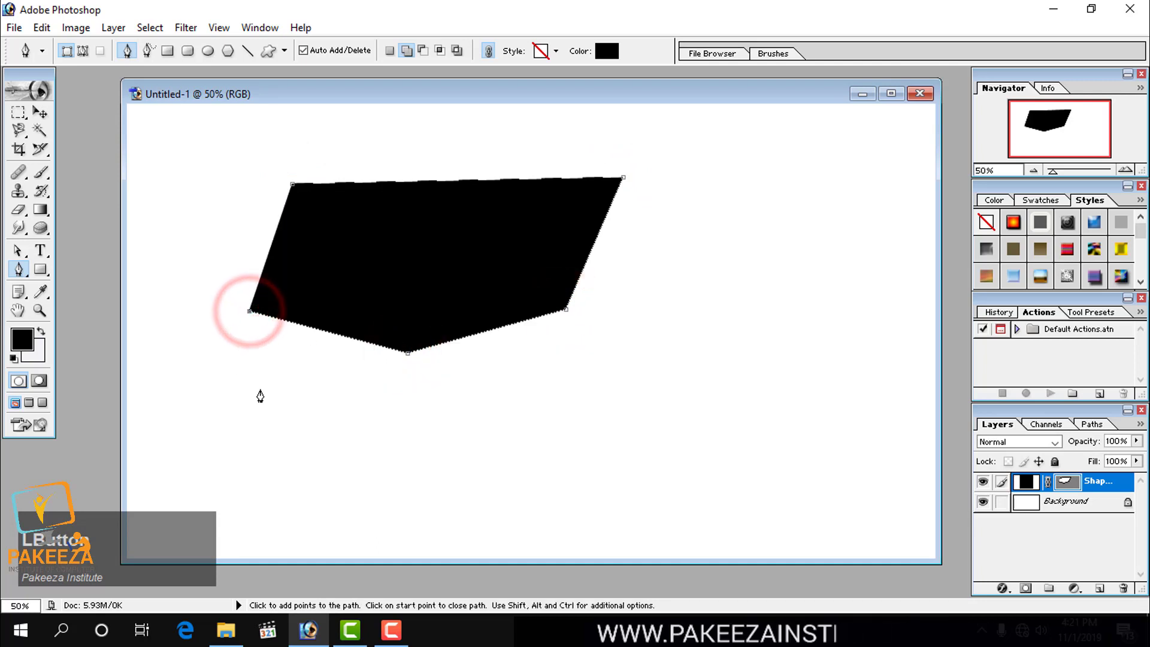
{"action": "left_click", "coordinate": [261, 388]}
{"action": "left_click", "coordinate": [340, 422]}
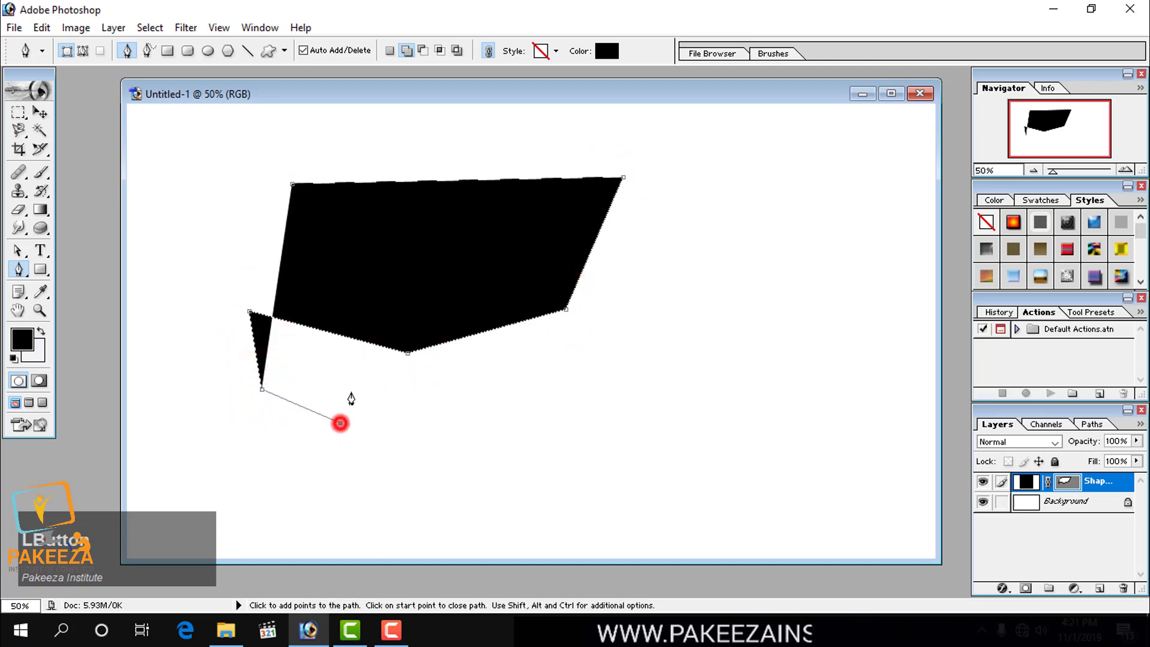
{"action": "left_click", "coordinate": [344, 253]}
{"action": "left_click", "coordinate": [467, 214]}
{"action": "left_click", "coordinate": [527, 220]}
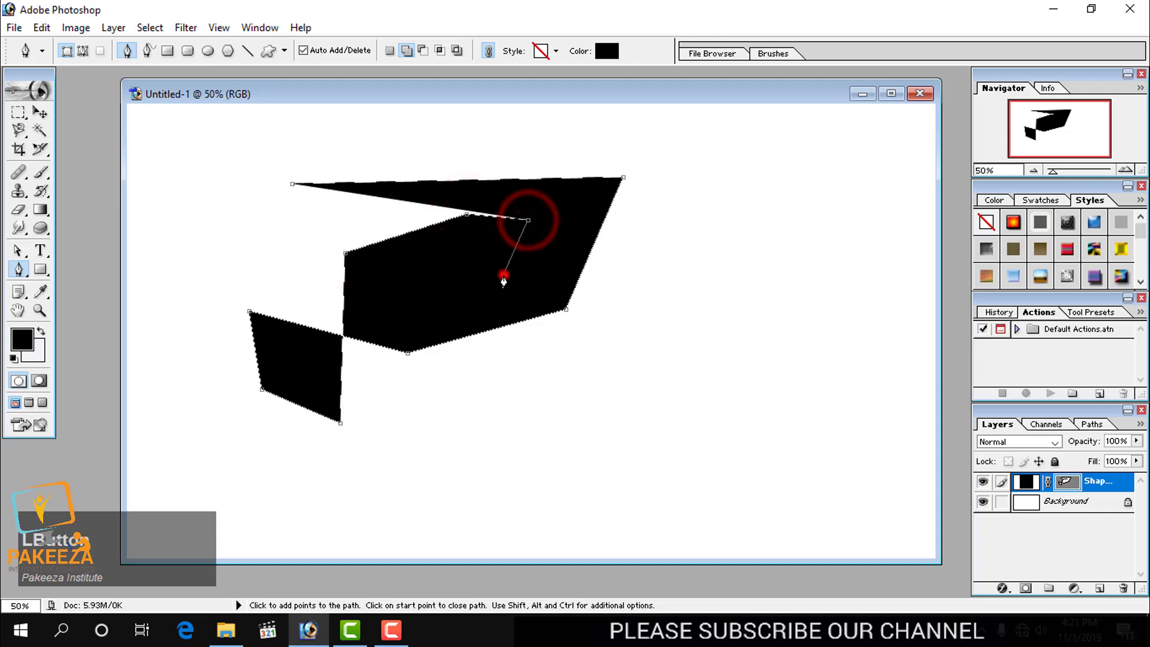
{"action": "left_click", "coordinate": [504, 275]}
{"action": "left_click", "coordinate": [482, 281]}
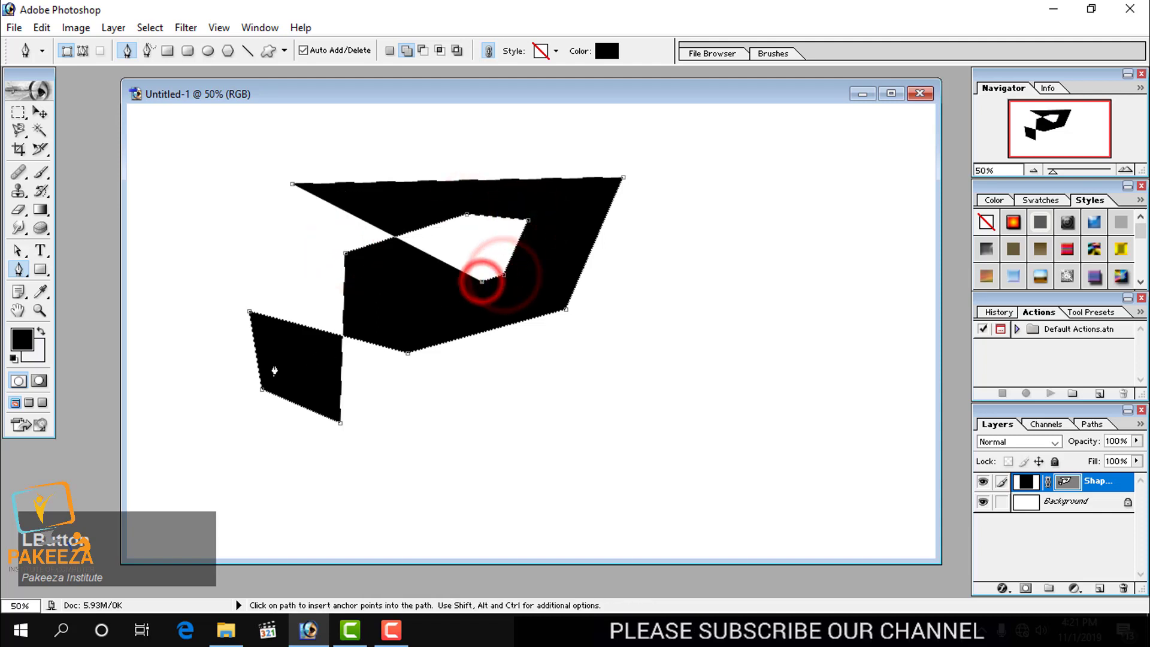
Set the foreground color to a bright lime green
{"action": "left_click", "coordinate": [19, 338]}
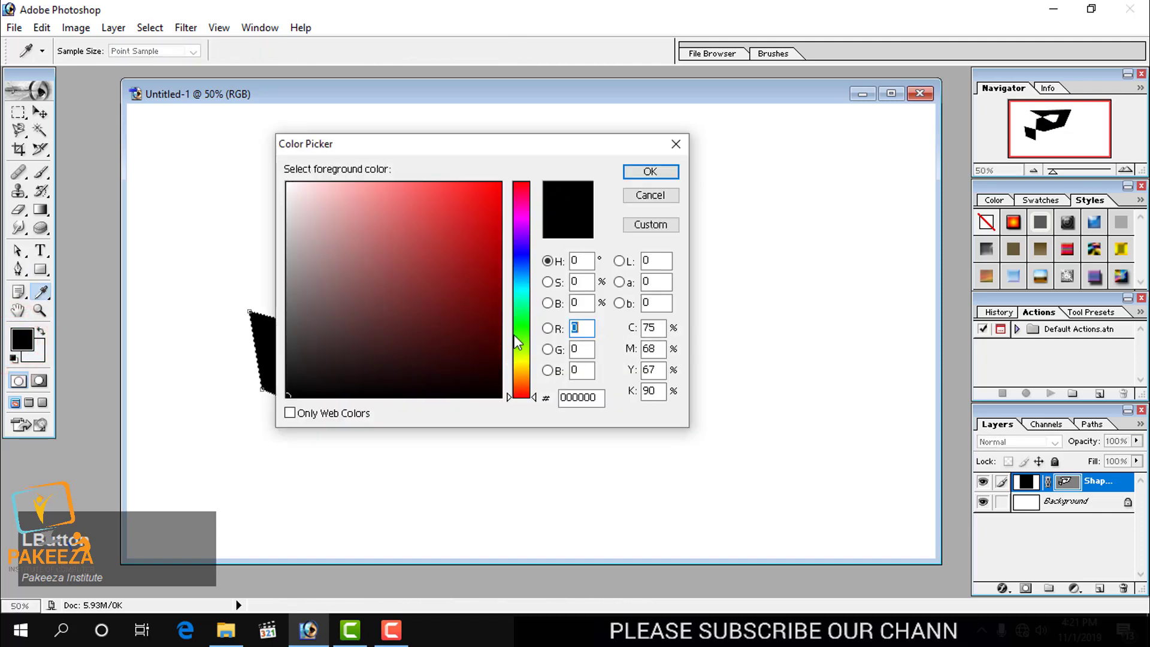
{"action": "left_click", "coordinate": [520, 354]}
{"action": "left_click", "coordinate": [475, 190]}
{"action": "left_click", "coordinate": [640, 174]}
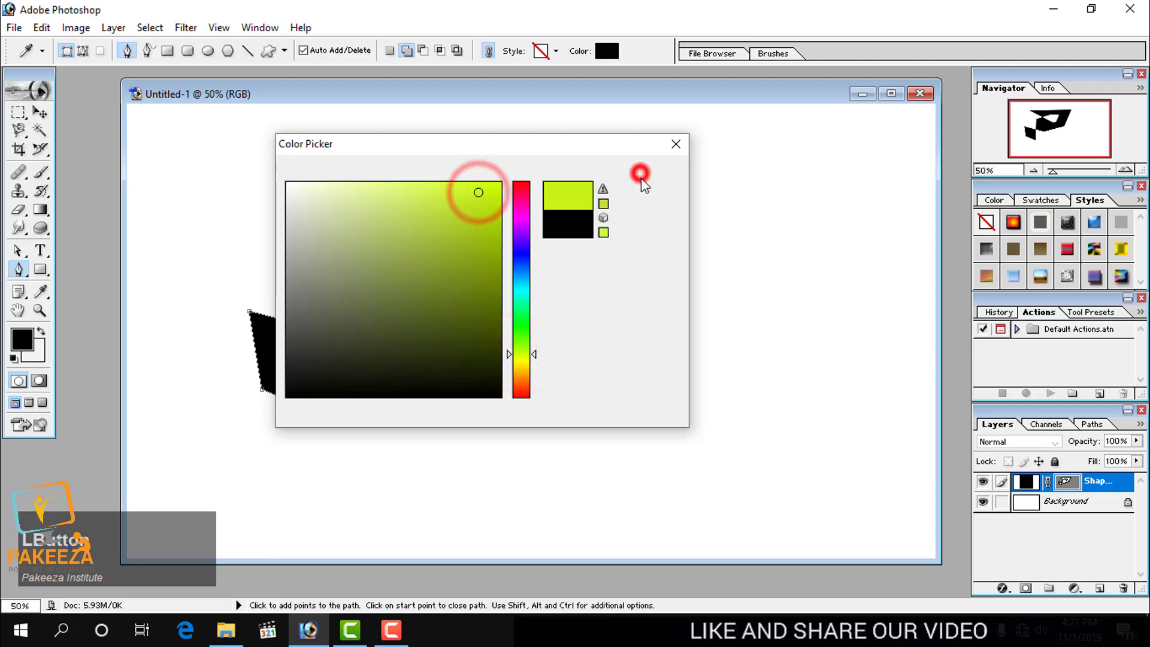
Extend the black shape with seven more corner points, running around the canvas's right side and back along its lower part
{"action": "left_click", "coordinate": [681, 170]}
{"action": "left_click", "coordinate": [828, 285]}
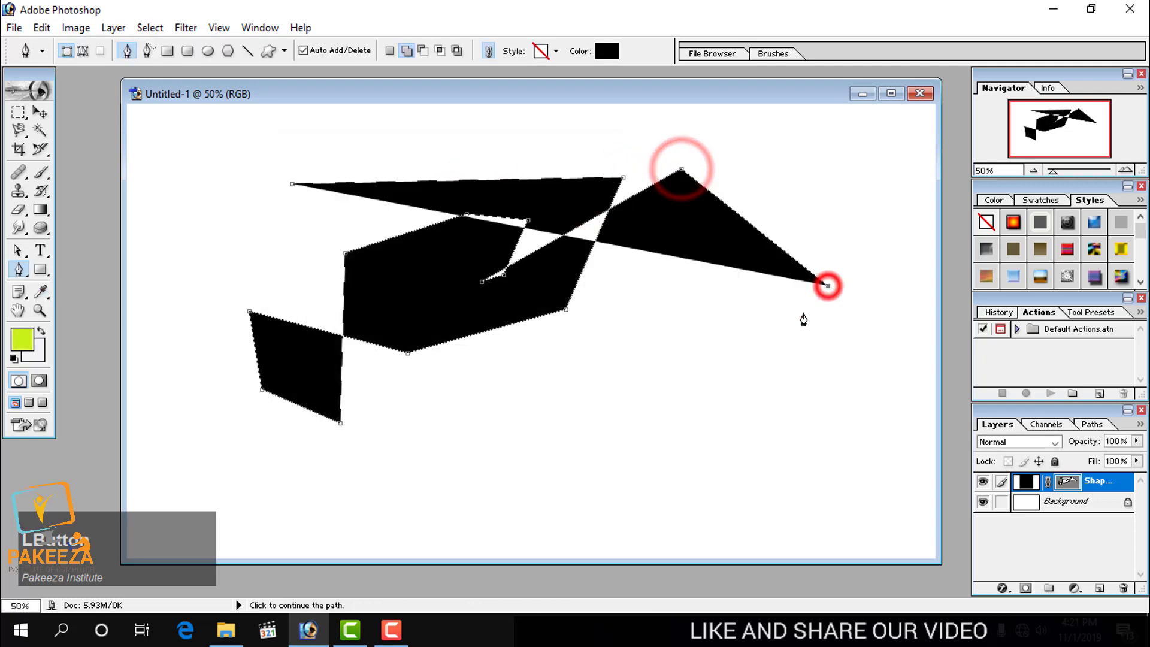
{"action": "left_click", "coordinate": [788, 343]}
{"action": "left_click", "coordinate": [702, 405]}
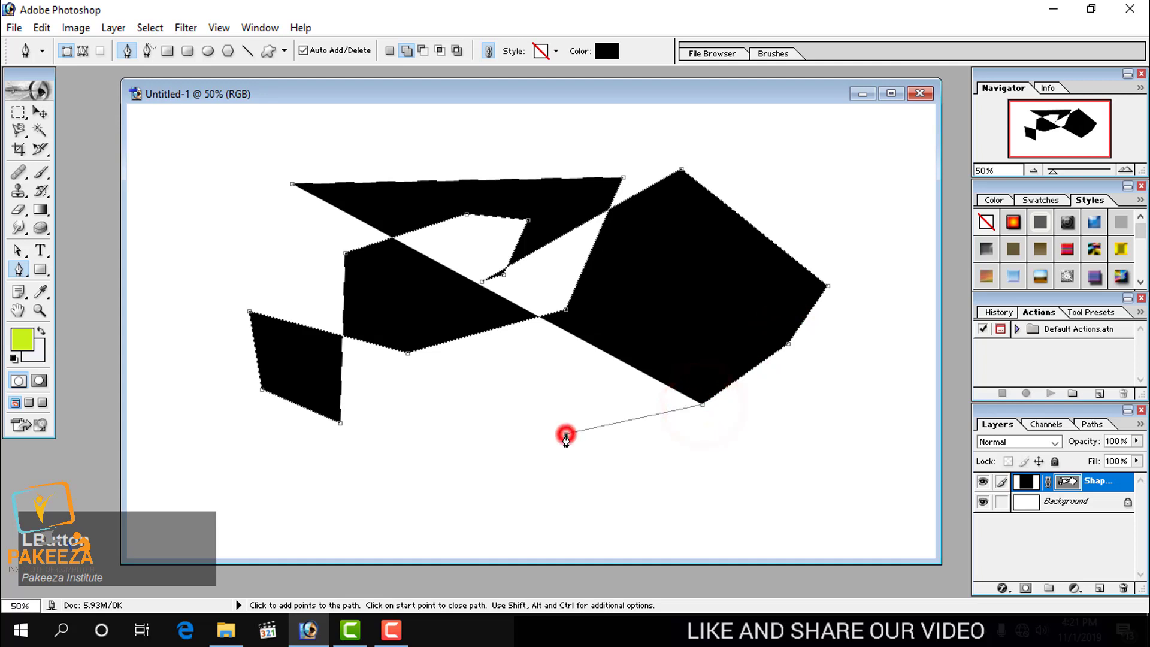
{"action": "left_click", "coordinate": [566, 433]}
{"action": "left_click", "coordinate": [459, 450]}
{"action": "left_click", "coordinate": [363, 445]}
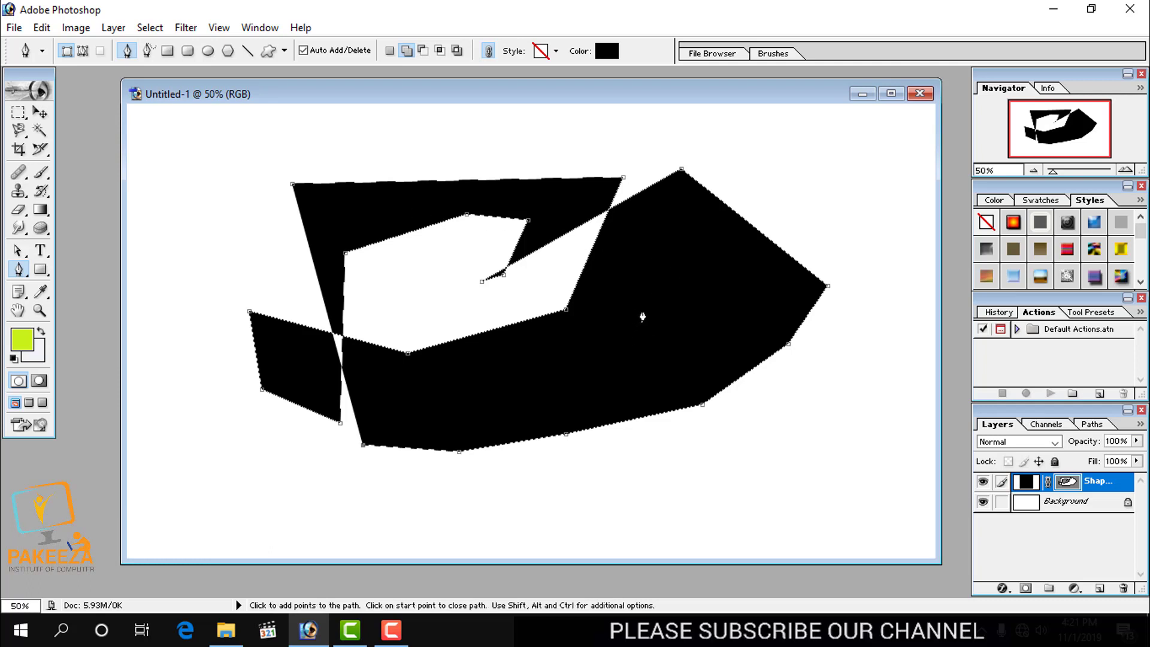
Change the shape layer's color to bright red and add two more anchor points to its path
{"action": "left_click", "coordinate": [606, 52]}
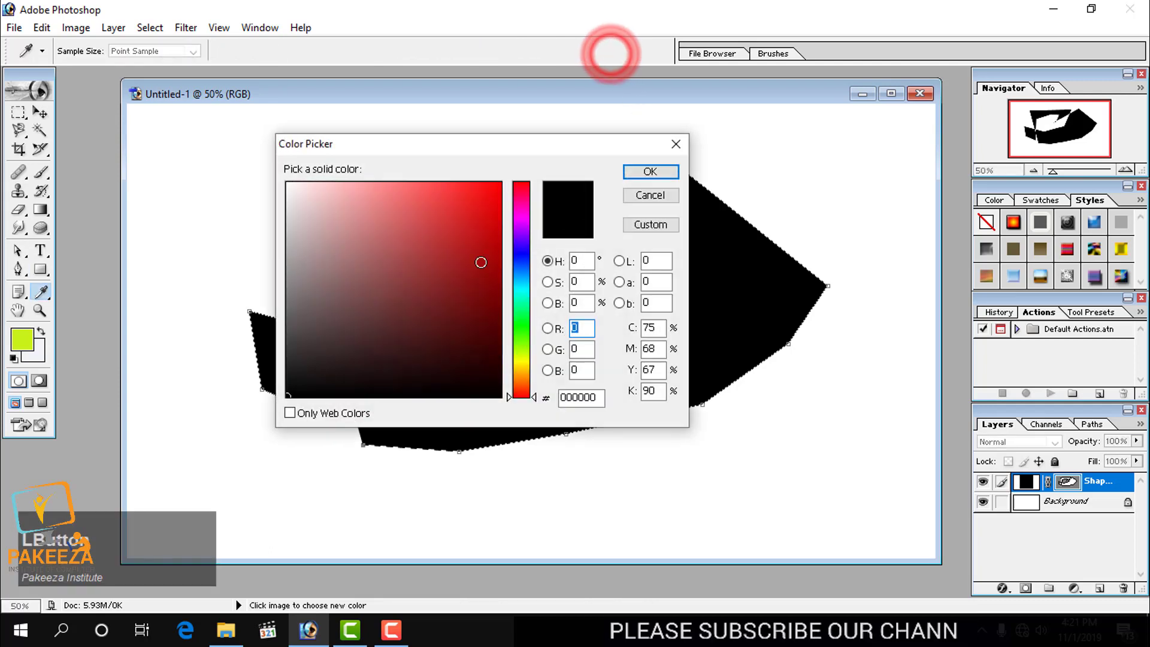
{"action": "left_click", "coordinate": [472, 197]}
{"action": "left_click", "coordinate": [651, 174]}
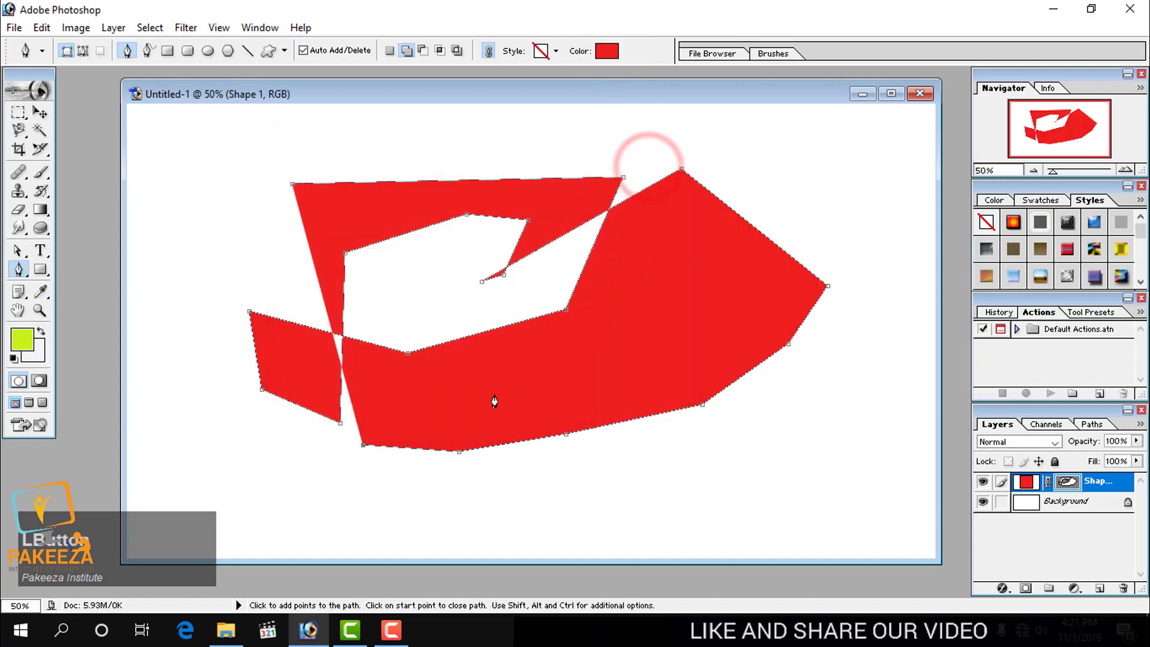
{"action": "left_click", "coordinate": [882, 333]}
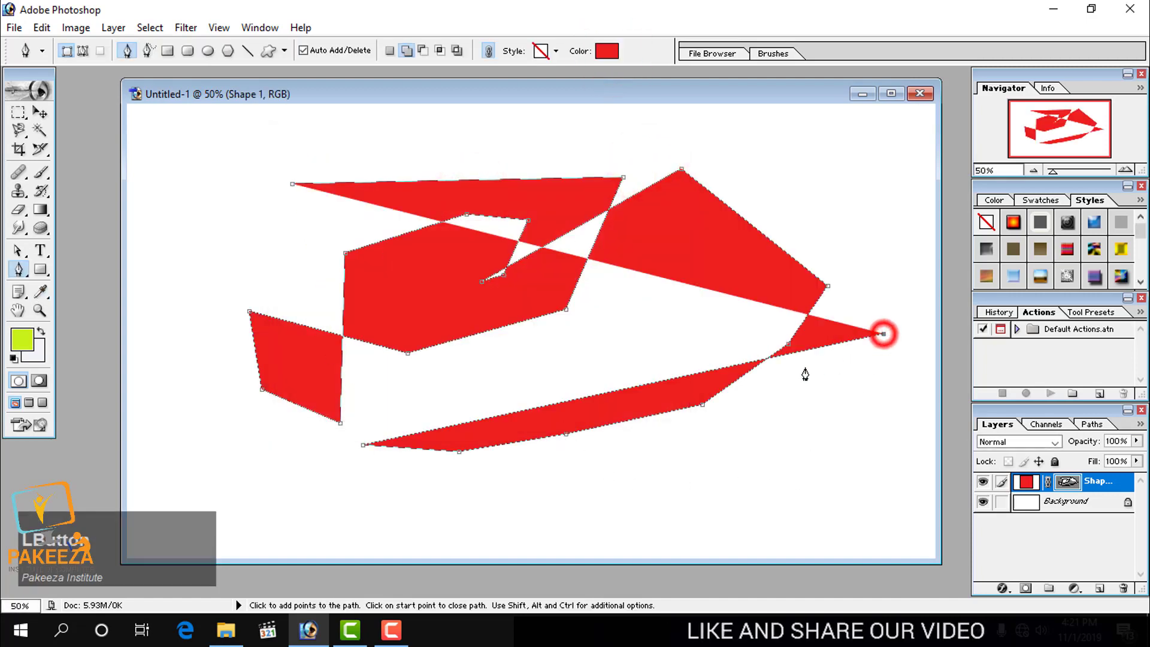
{"action": "left_click", "coordinate": [633, 330]}
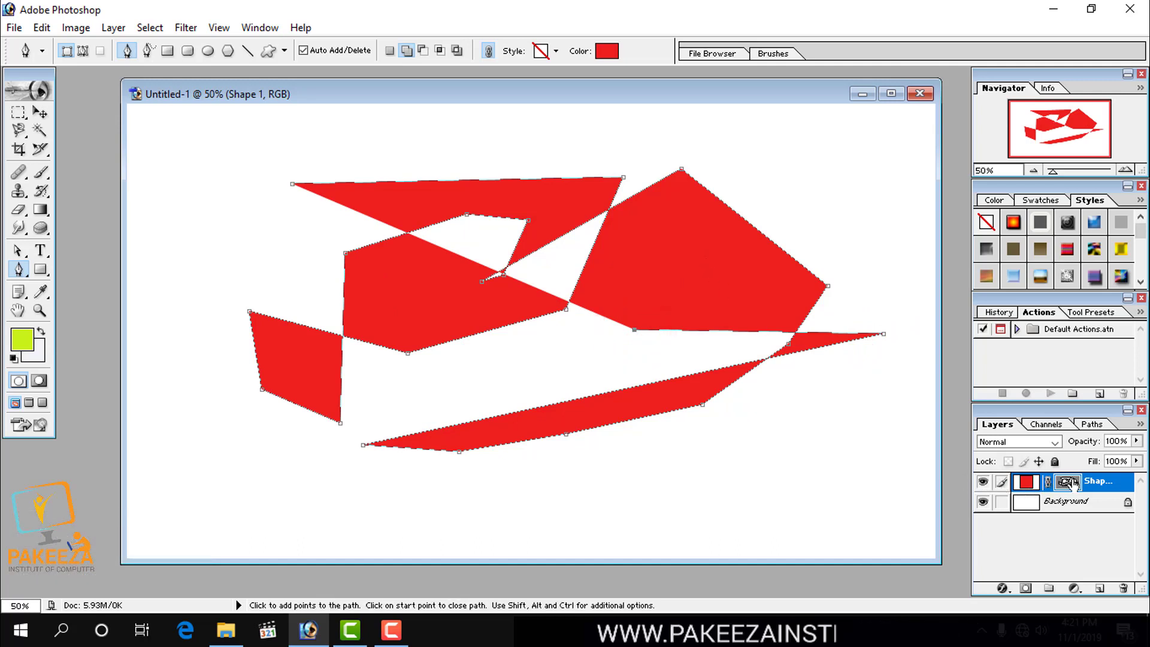
Delete the shape layer's vector mask and remove the shape layer, leaving only the Background layer
{"action": "left_click_drag", "start_coordinate": [1068, 480], "coordinate": [1098, 572]}
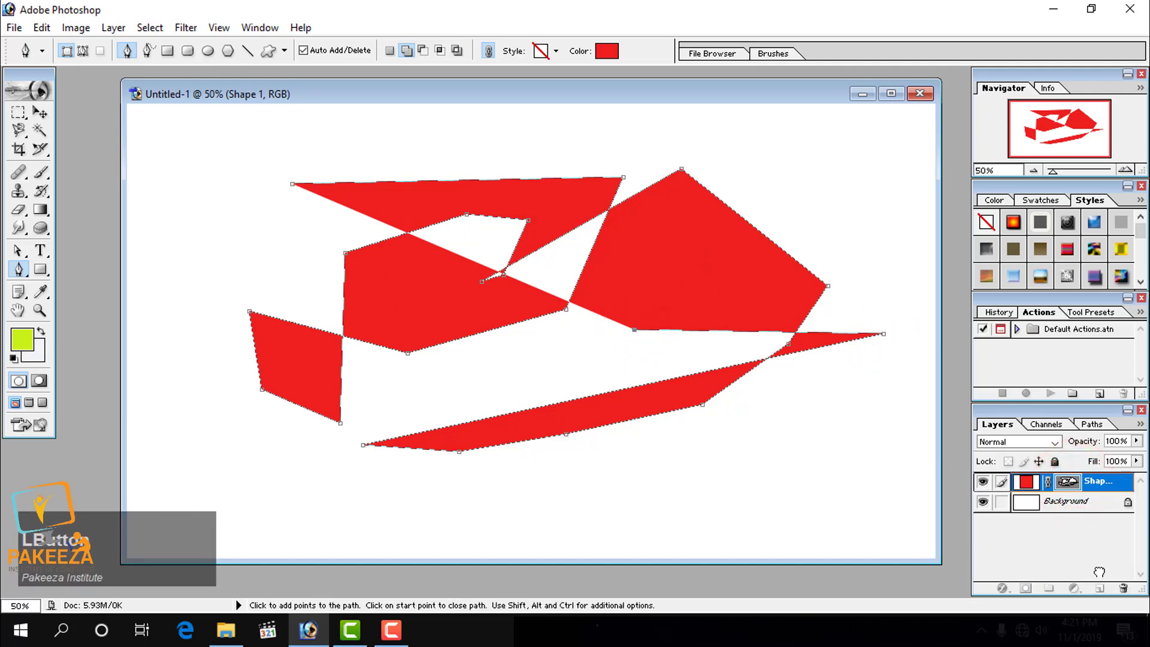
{"action": "left_click", "coordinate": [1039, 539]}
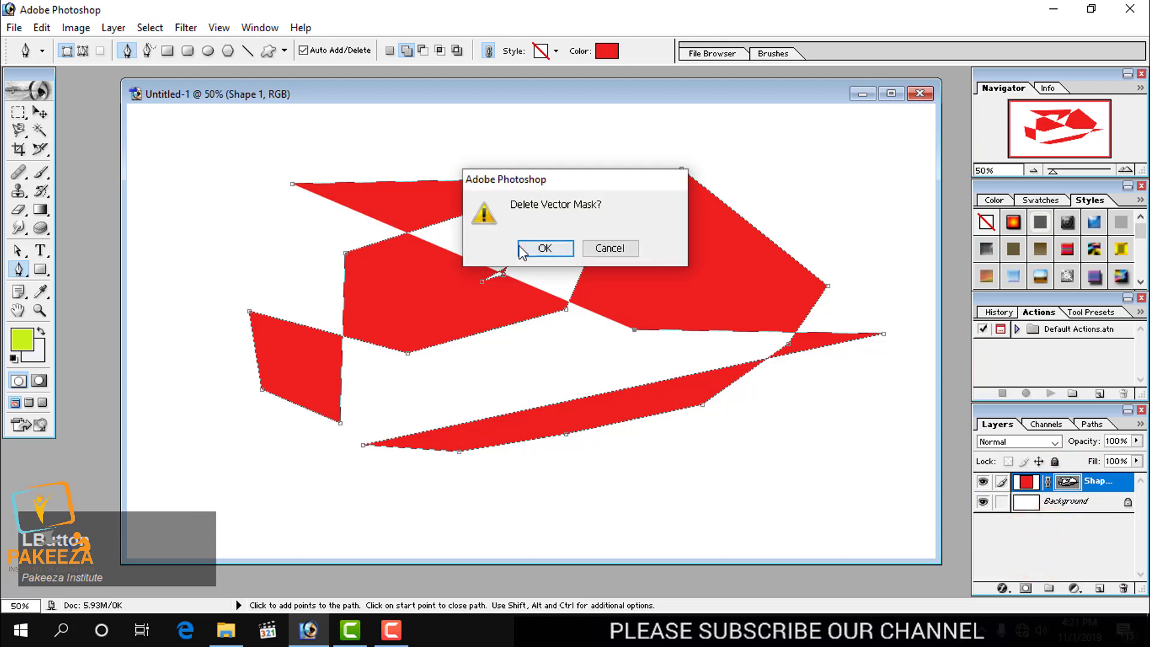
{"action": "left_click", "coordinate": [537, 248]}
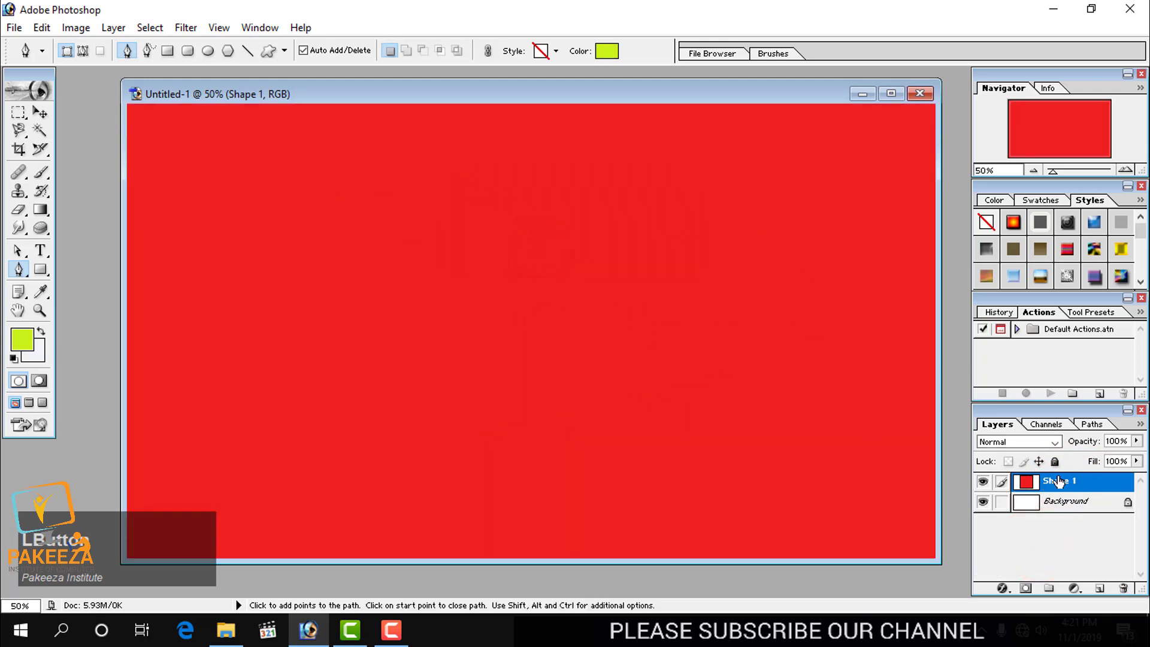
{"action": "left_click_drag", "start_coordinate": [1057, 481], "coordinate": [1124, 588]}
{"action": "left_click", "coordinate": [428, 94]}
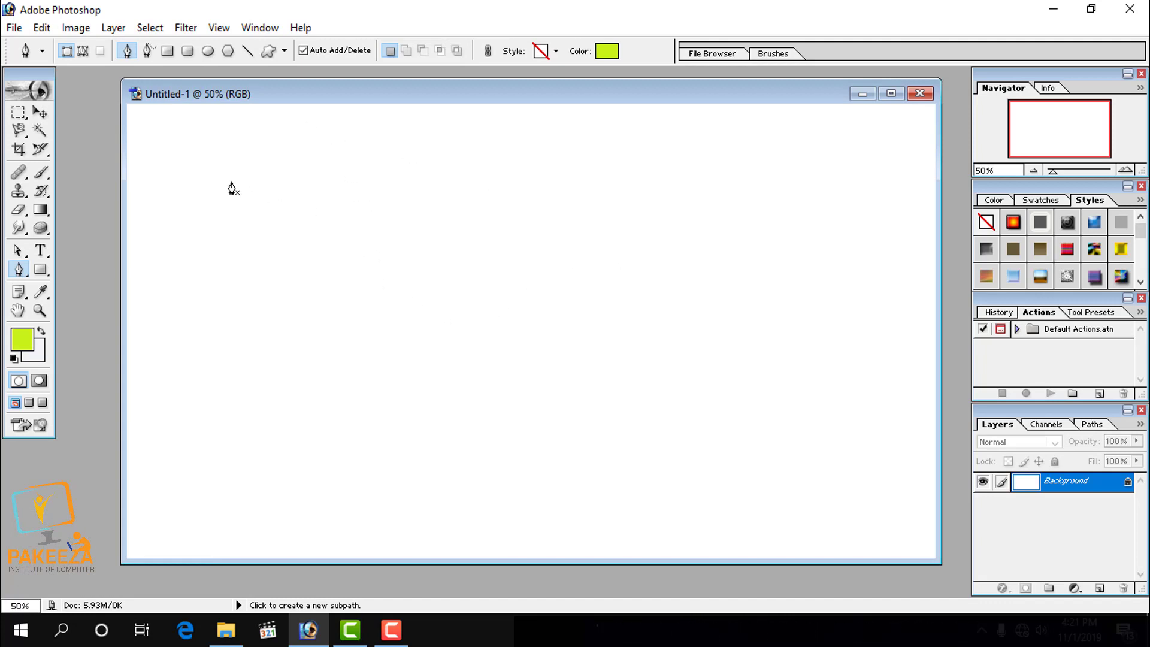
{"action": "mouse_move", "coordinate": [282, 92]}
{"action": "left_mouse_down"}
{"action": "mouse_move", "coordinate": [267, 98]}
{"action": "mouse_move", "coordinate": [282, 92]}
{"action": "left_mouse_up"}
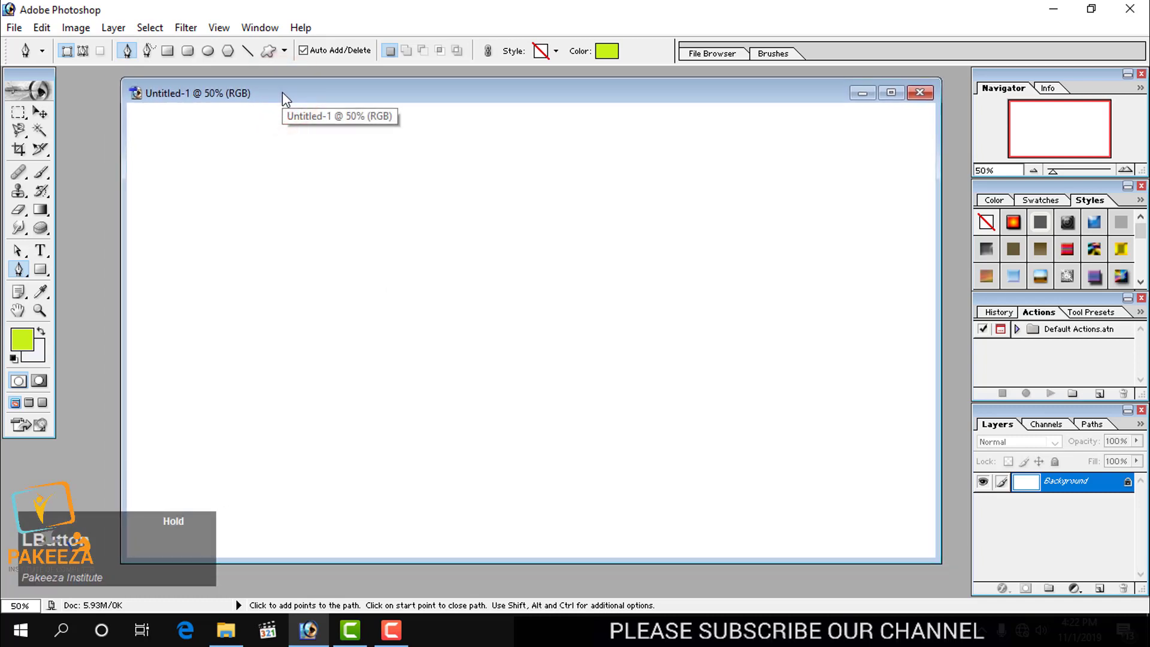
Switch the Pen tool to Paths mode and draw a closed, irregular seven-point path across the upper part of the canvas
{"action": "left_click", "coordinate": [85, 52]}
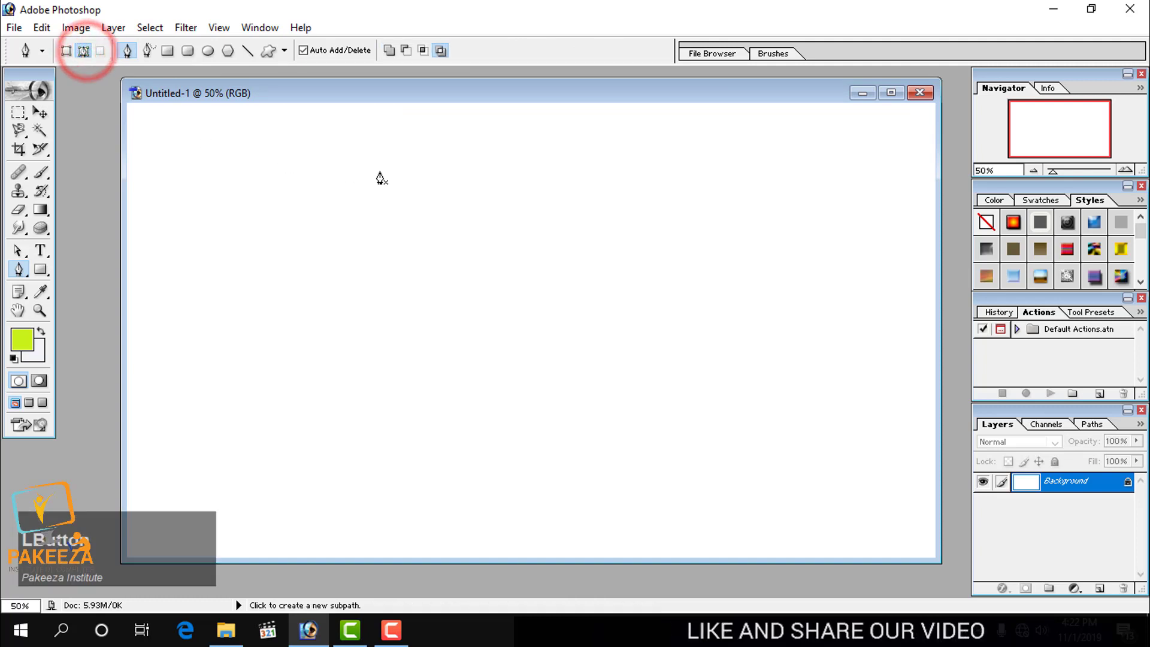
{"action": "left_click", "coordinate": [351, 141]}
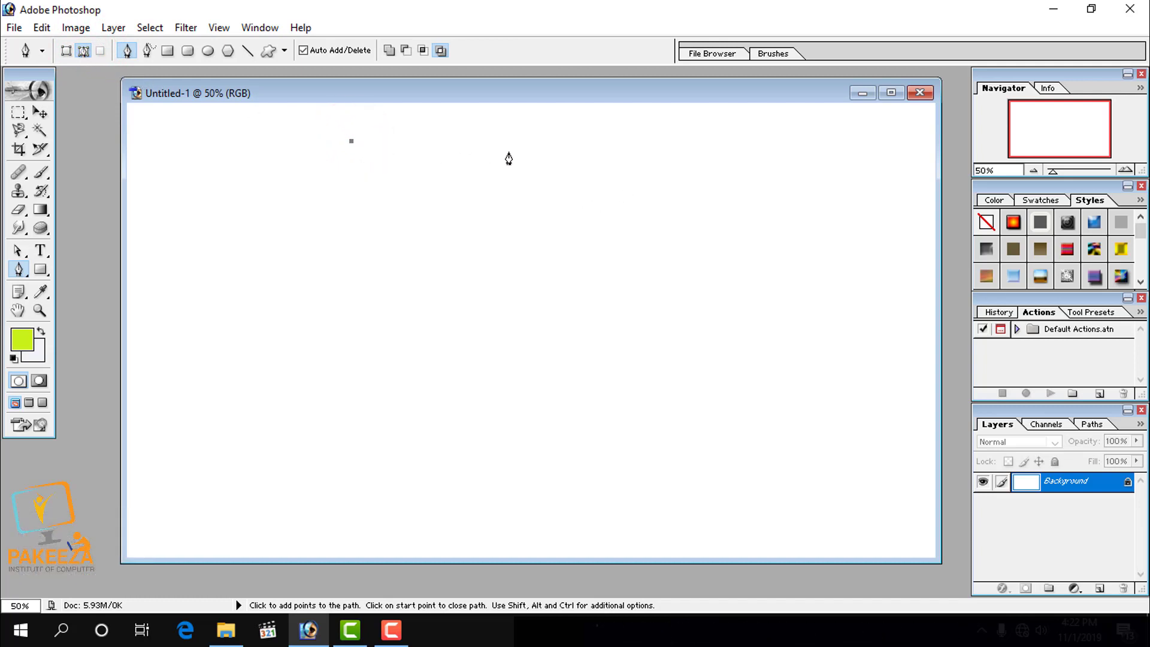
{"action": "left_click", "coordinate": [625, 182]}
{"action": "left_click", "coordinate": [608, 256]}
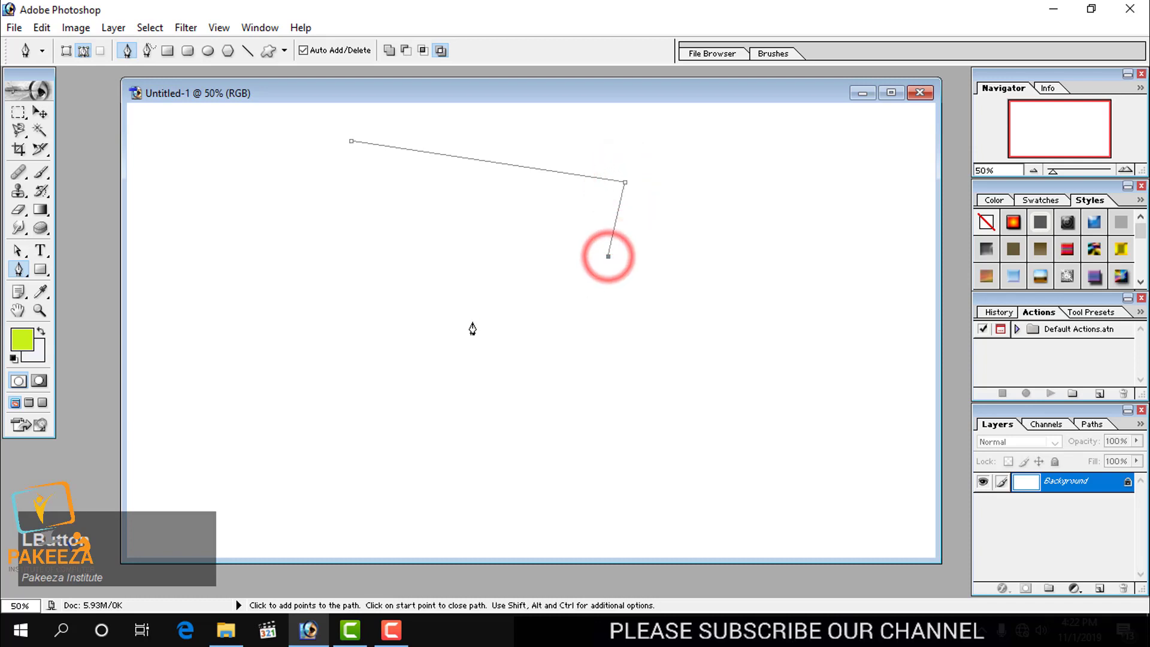
{"action": "left_click", "coordinate": [294, 265]}
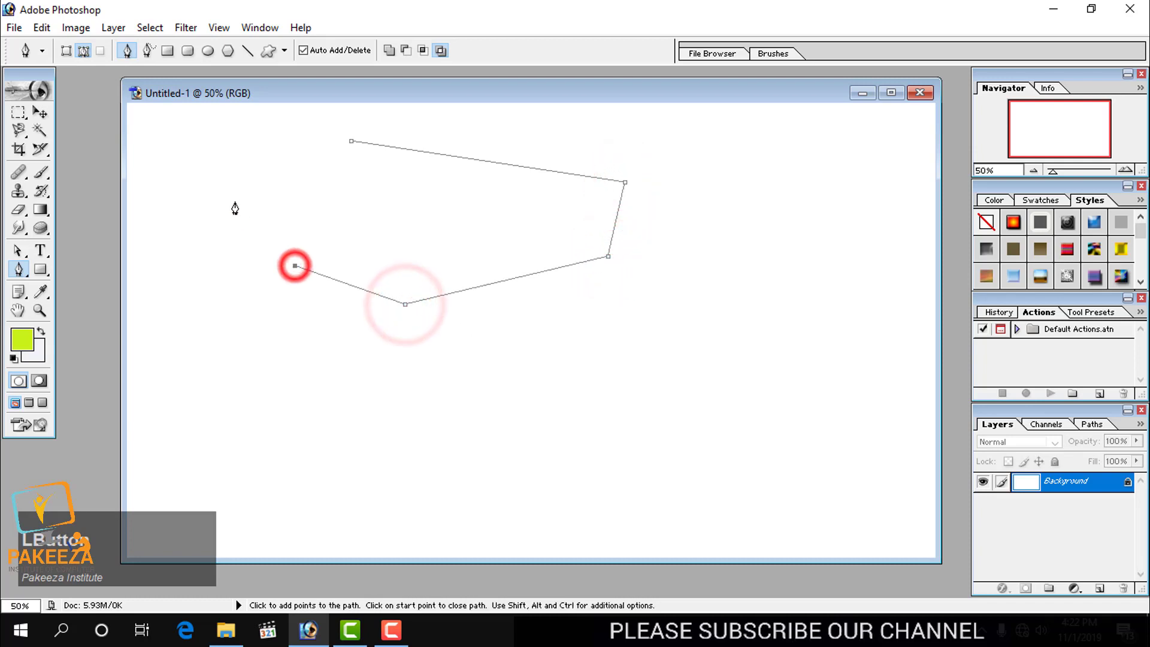
{"action": "left_click", "coordinate": [236, 190]}
{"action": "left_click", "coordinate": [304, 153]}
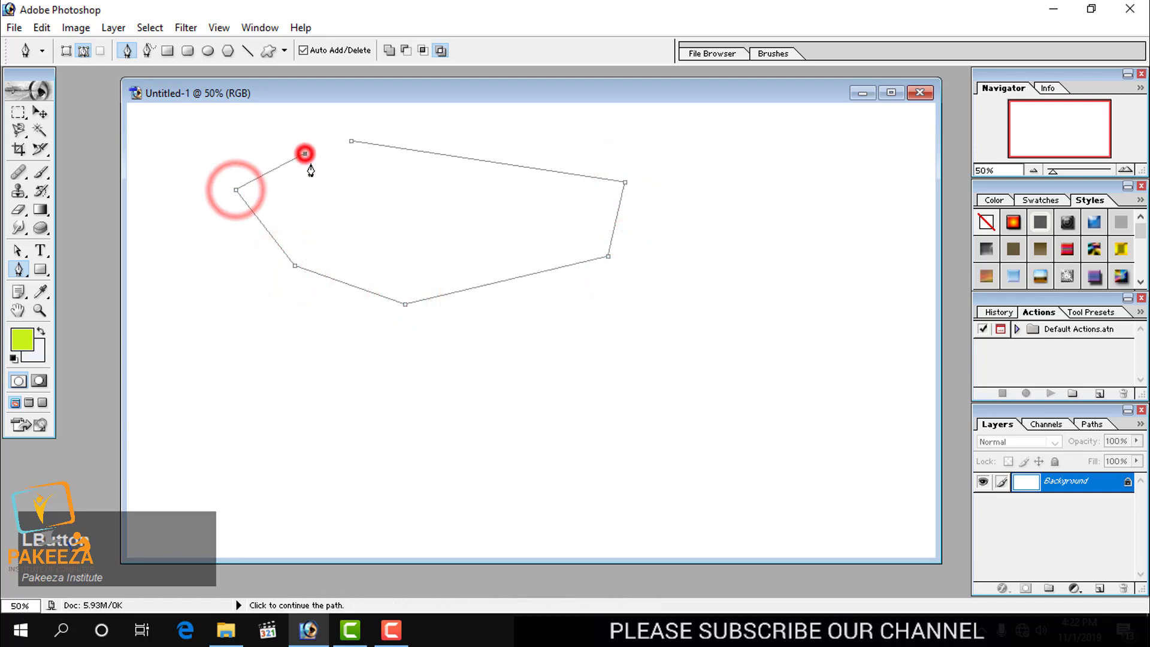
{"action": "left_click", "coordinate": [352, 142]}
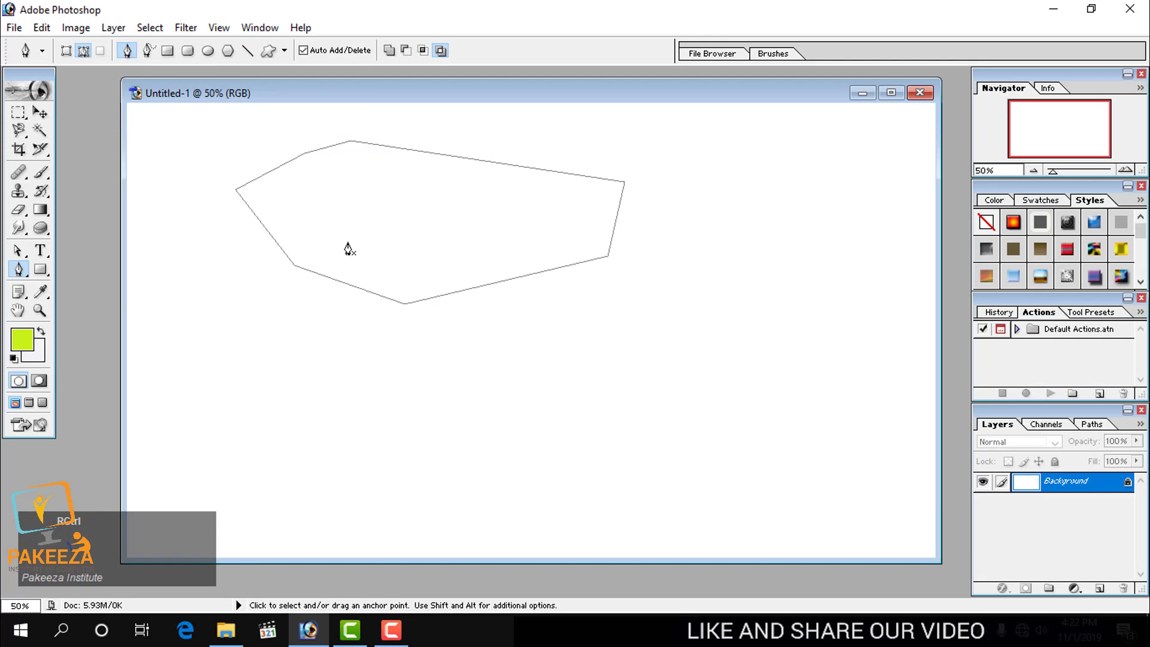
Convert the closed polygon path into a selection
{"action": "key", "text": "ctrl+Return"}
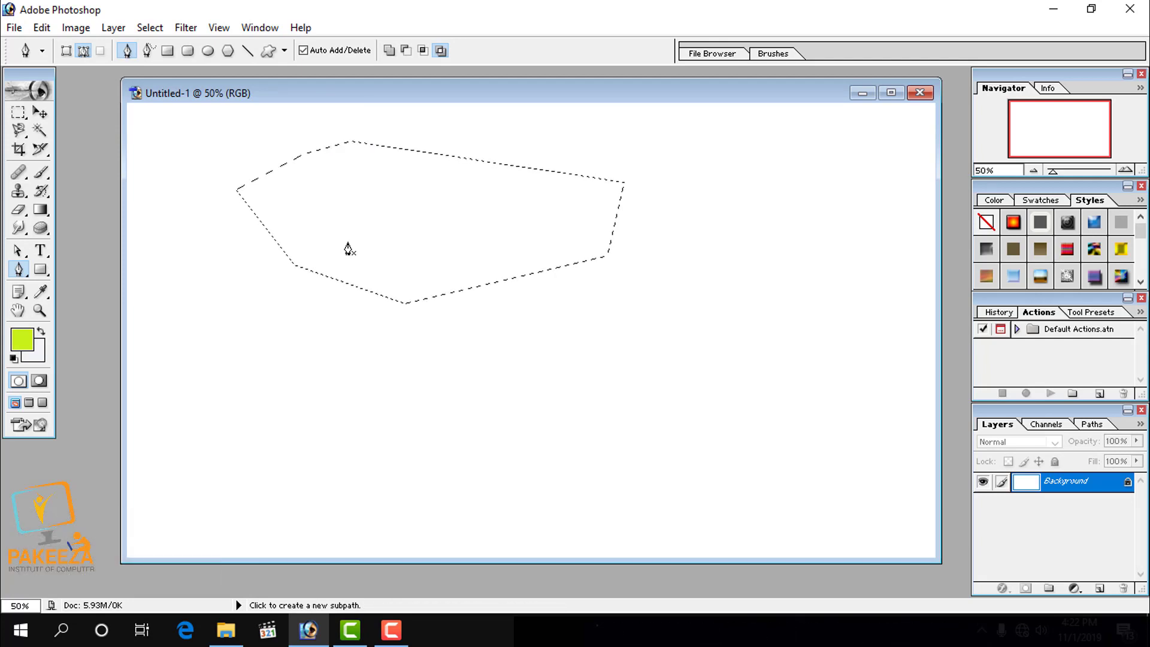
{"action": "left_click", "coordinate": [351, 93]}
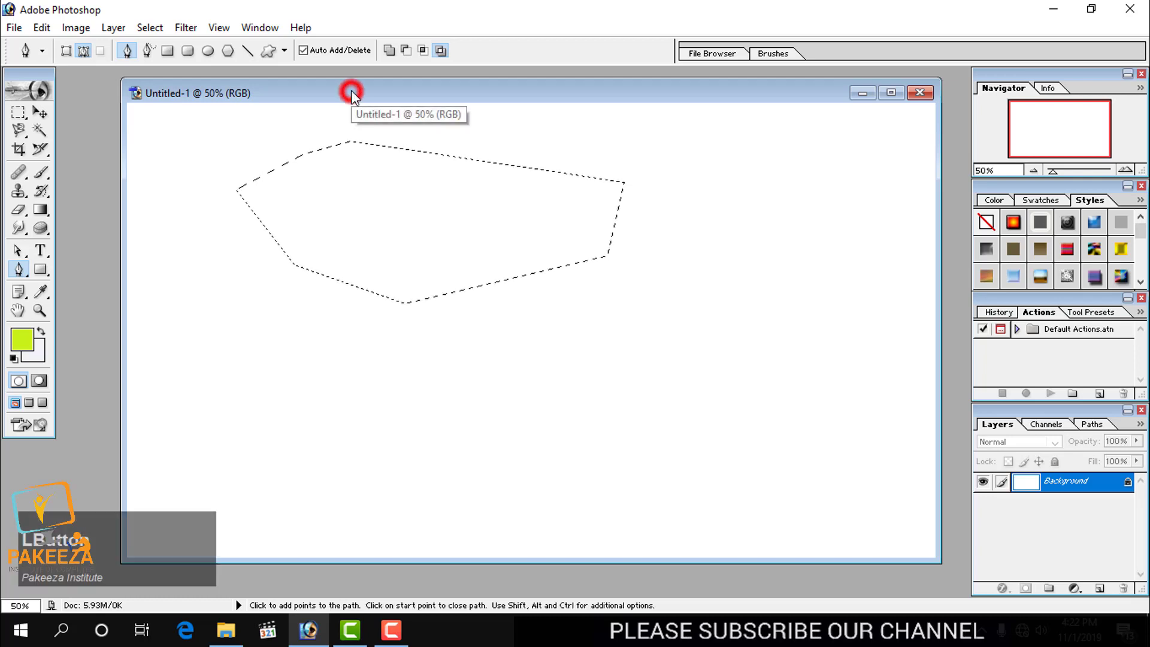
{"action": "mouse_move", "coordinate": [351, 93]}
{"action": "left_mouse_down"}
{"action": "mouse_move", "coordinate": [334, 87]}
{"action": "mouse_move", "coordinate": [344, 89]}
{"action": "left_mouse_up"}
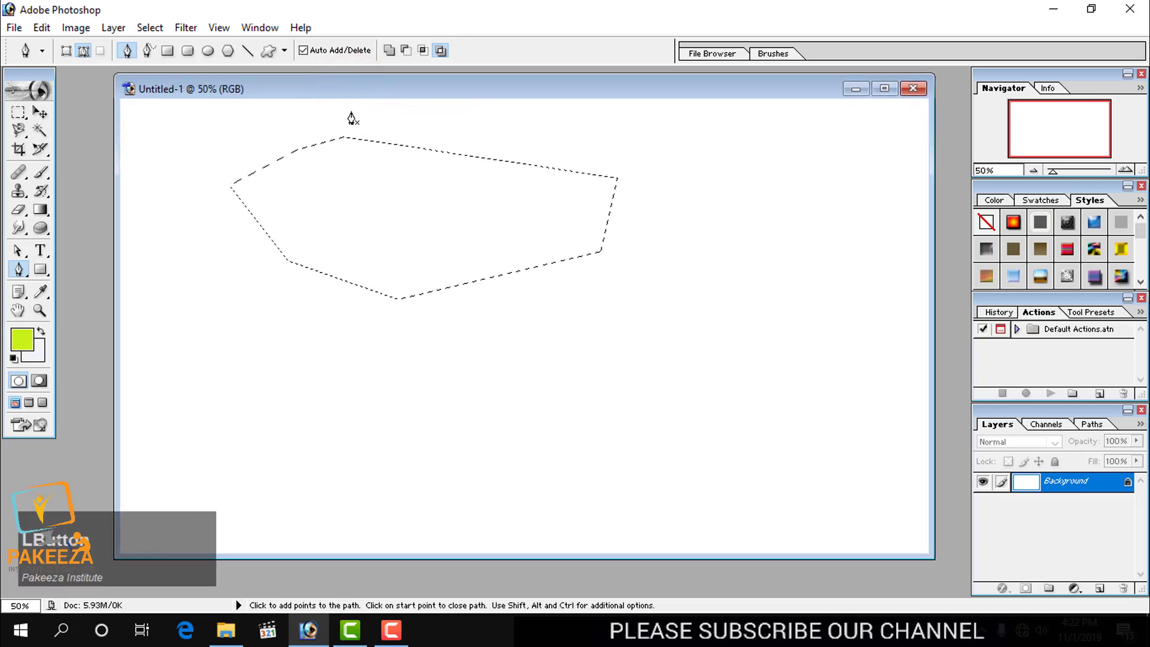
{"action": "right_click", "coordinate": [357, 152]}
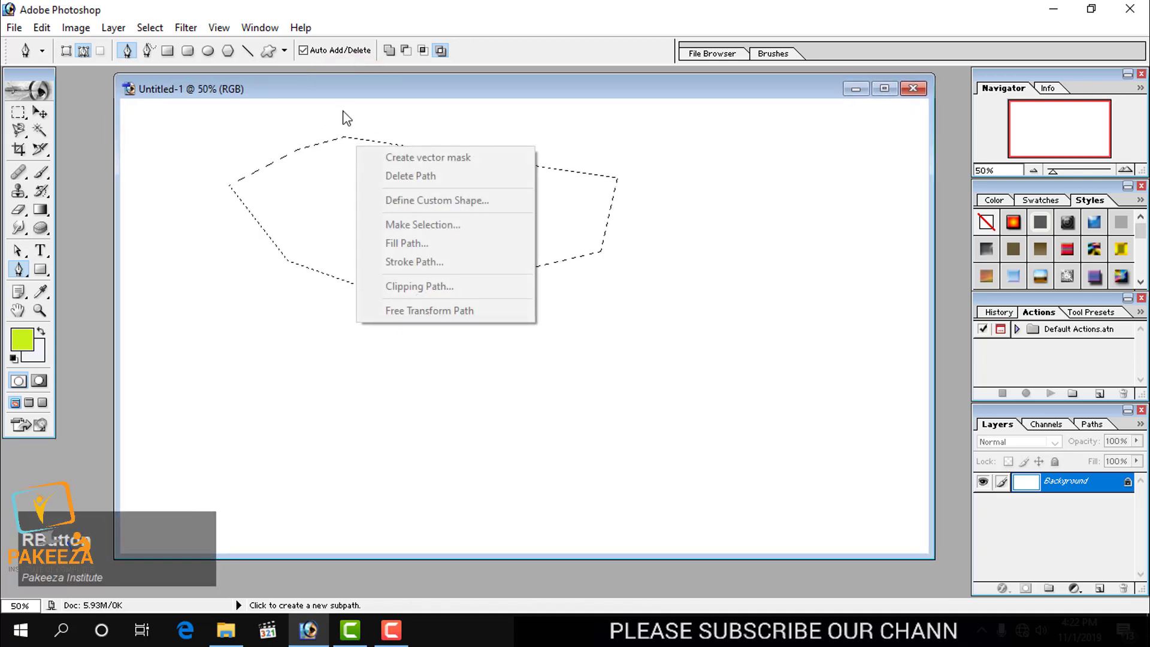
{"action": "left_click", "coordinate": [332, 88]}
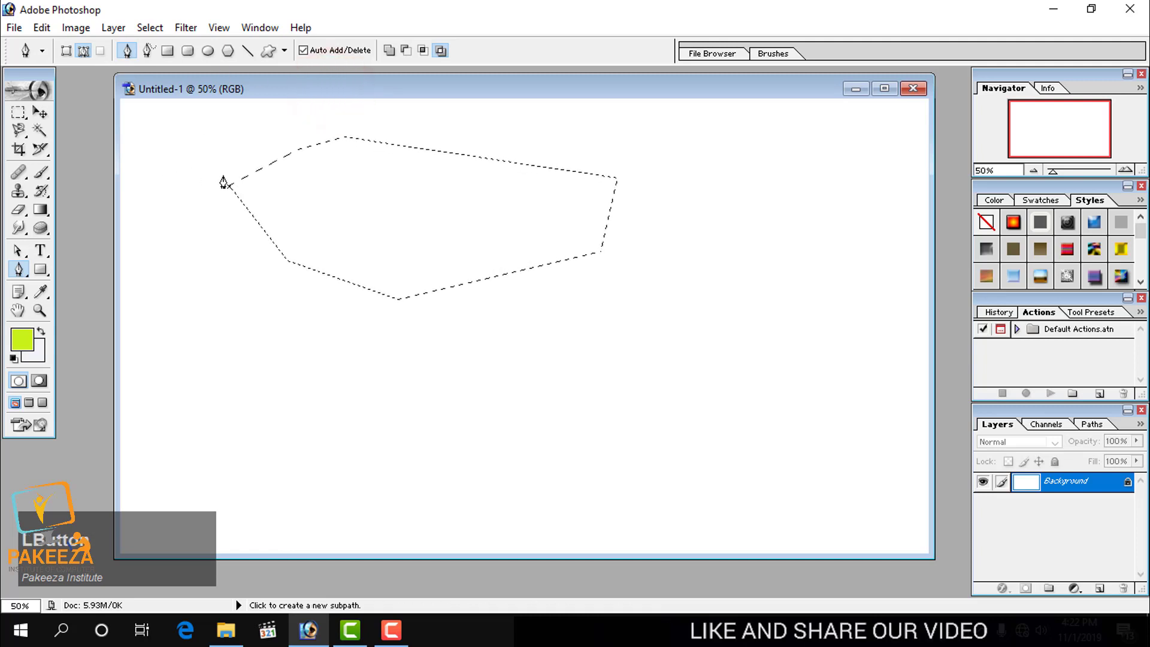
Clear the selection with the Rectangular Marquee tool and return to the Pen tool
{"action": "left_click", "coordinate": [12, 112]}
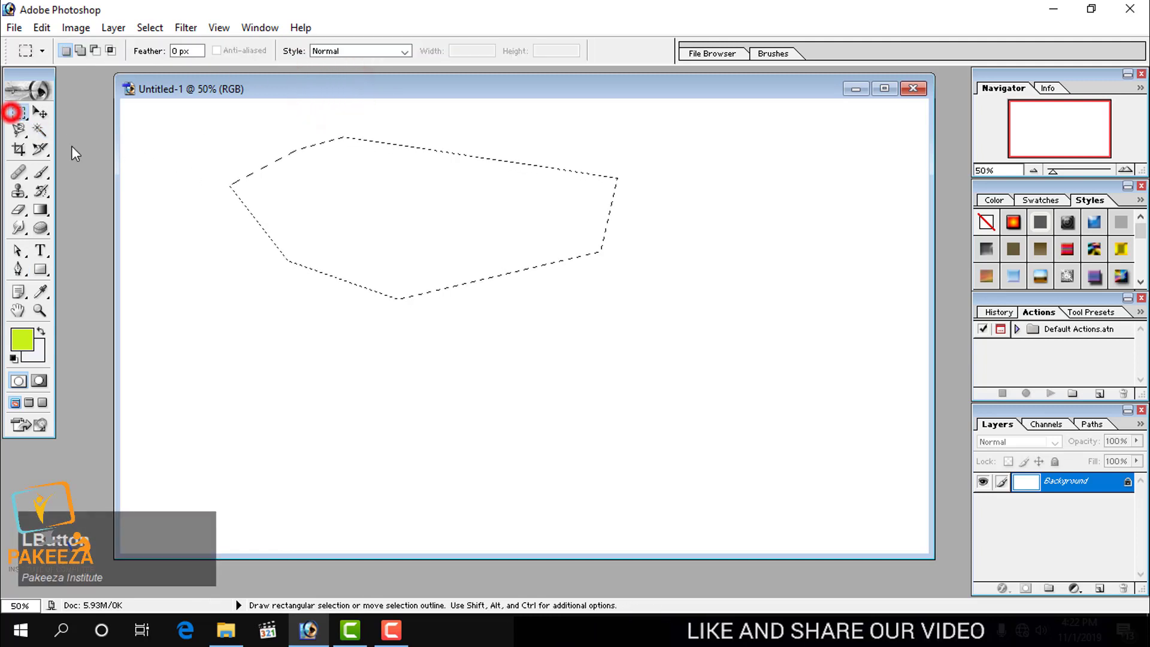
{"action": "left_click", "coordinate": [275, 202]}
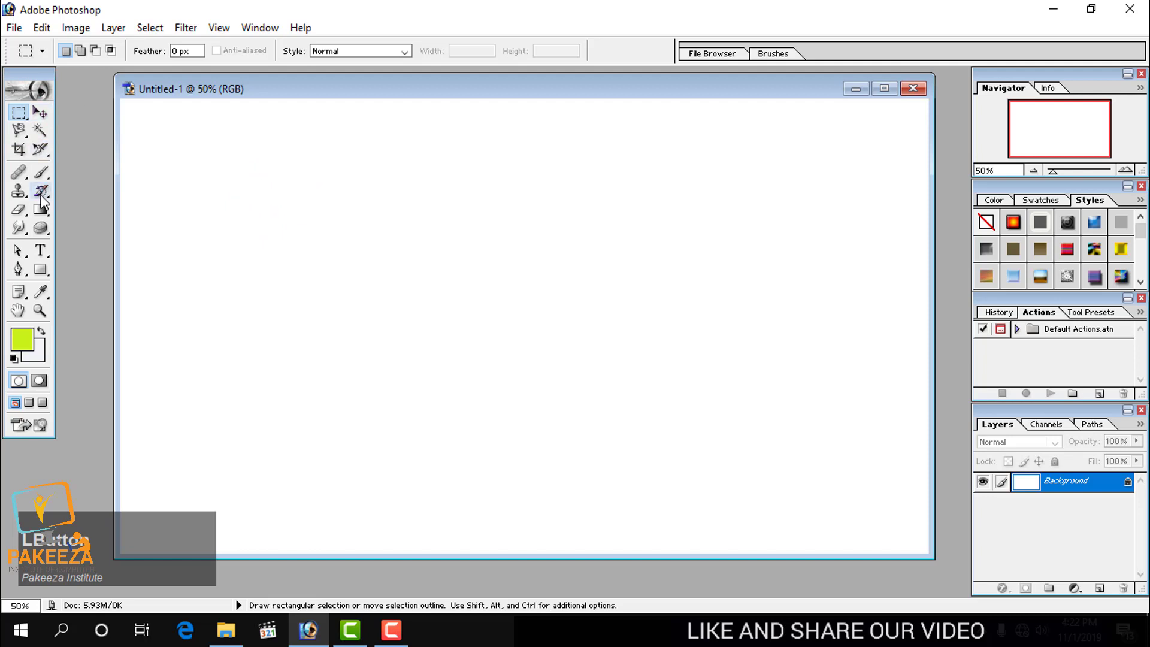
{"action": "left_click", "coordinate": [18, 273]}
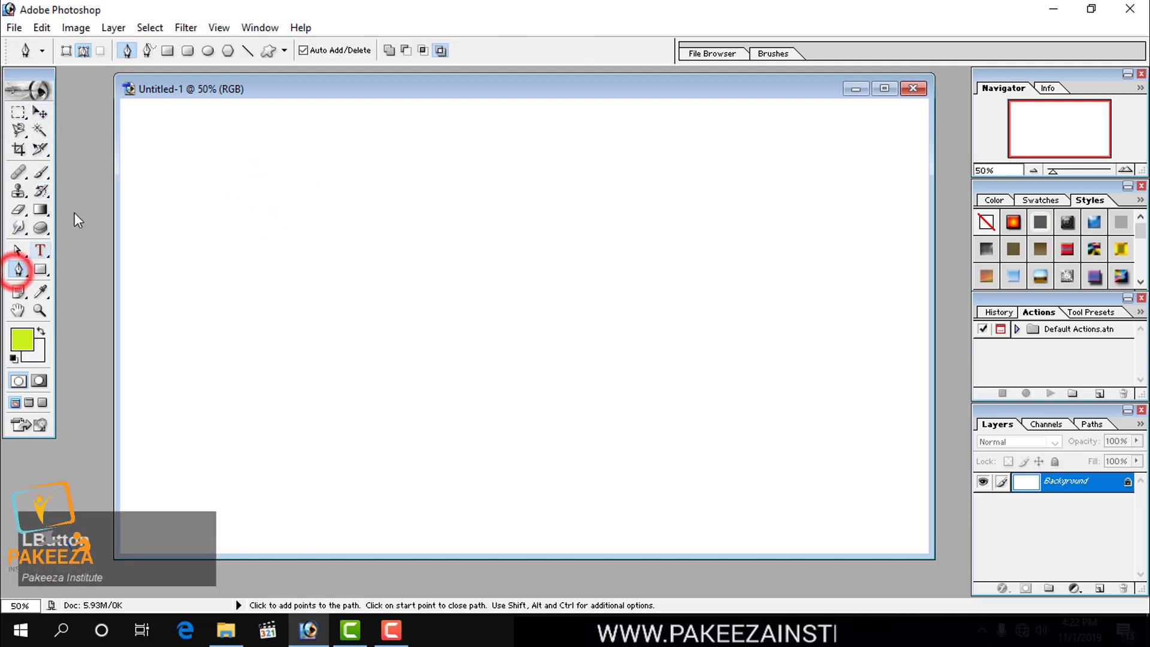
Close the Untitled-1 document and open the recent image Beautiful-Bride-Sonakshi-Sinha-HD.jpg
{"action": "left_click", "coordinate": [911, 88]}
{"action": "left_click", "coordinate": [616, 247]}
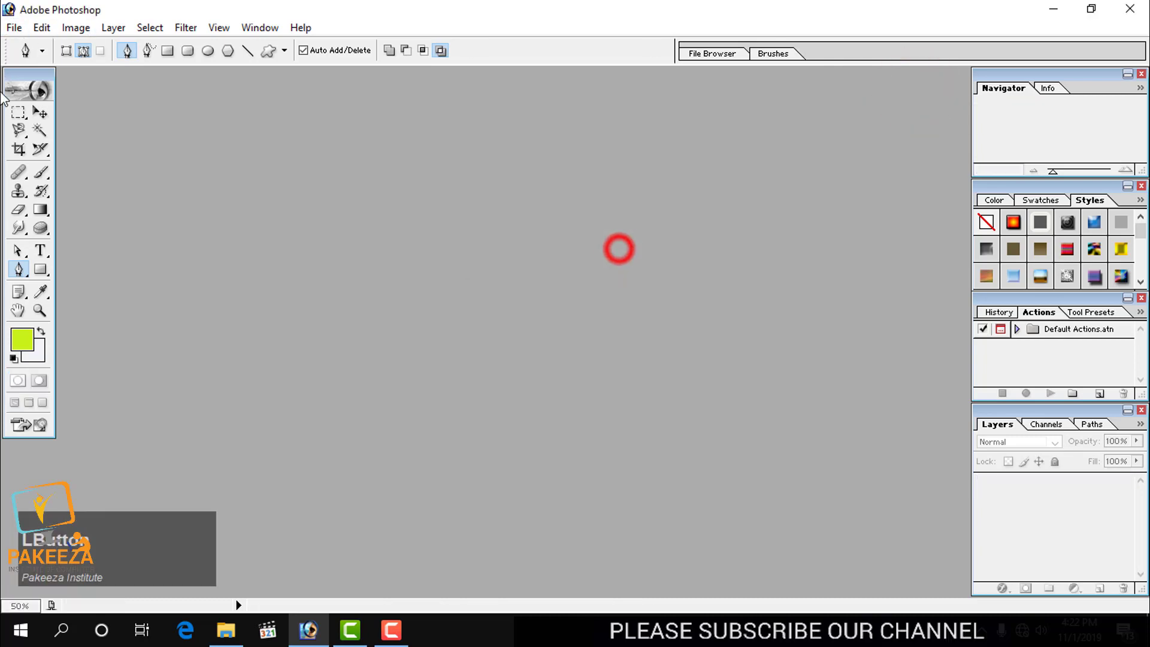
{"action": "left_click", "coordinate": [14, 28]}
{"action": "mouse_move", "coordinate": [48, 121]}
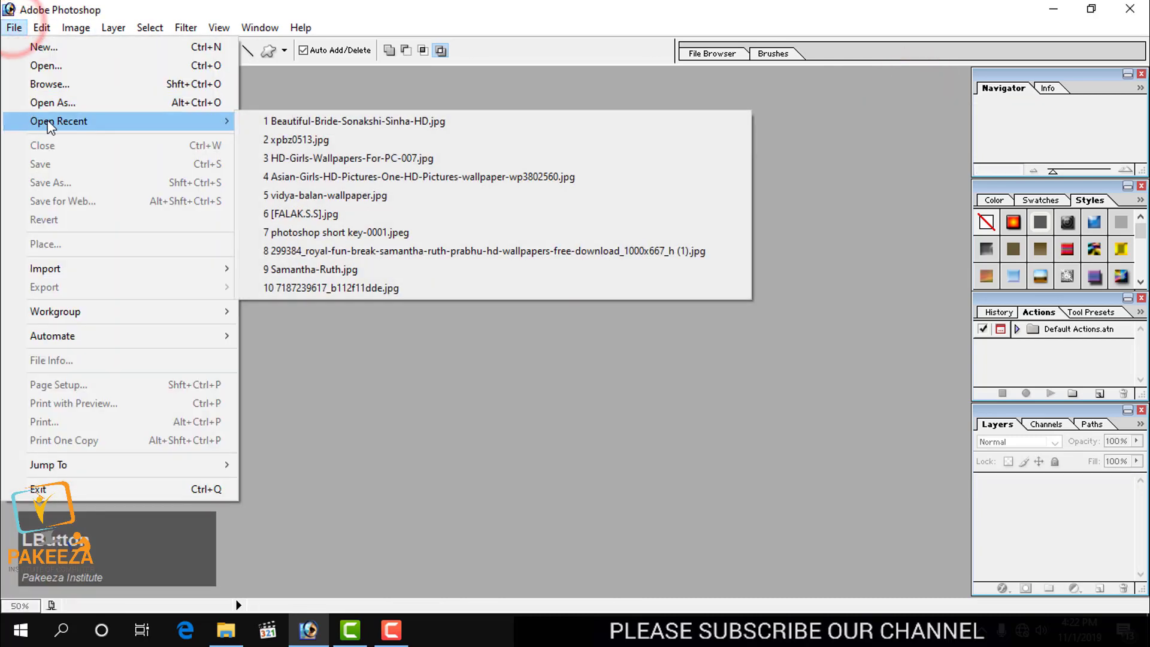
{"action": "left_click", "coordinate": [332, 121]}
Center the image window in the workspace and enlarge it to leave a grey margin around the photo
{"action": "left_click_drag", "start_coordinate": [258, 80], "coordinate": [543, 121]}
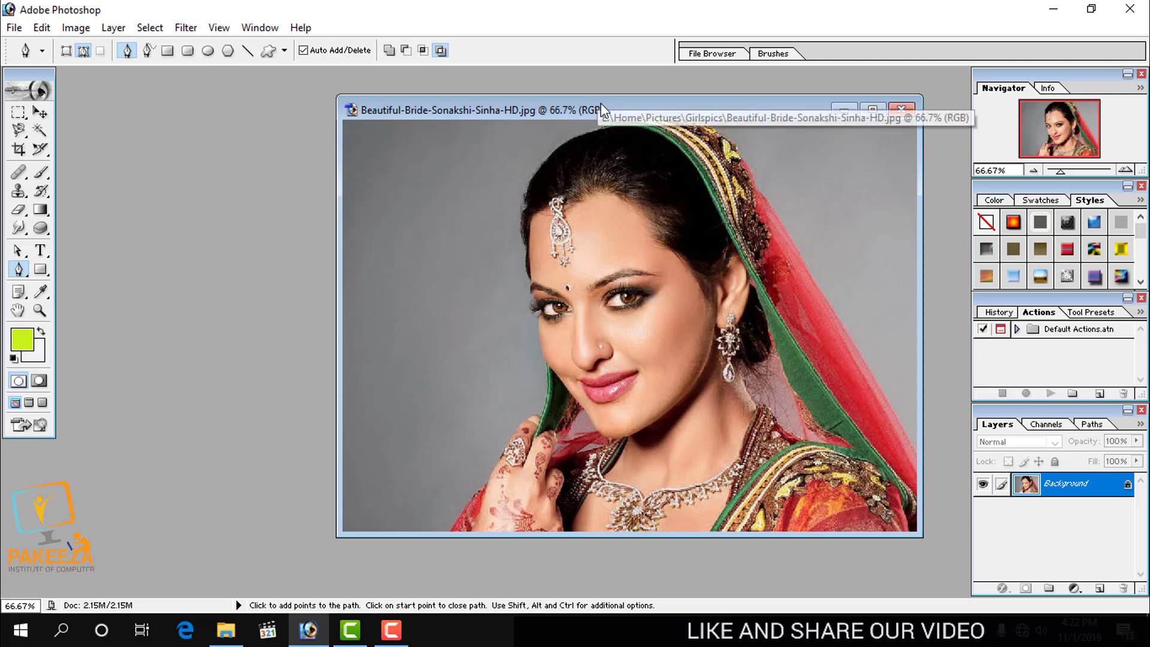
{"action": "left_click_drag", "start_coordinate": [610, 113], "coordinate": [552, 104]}
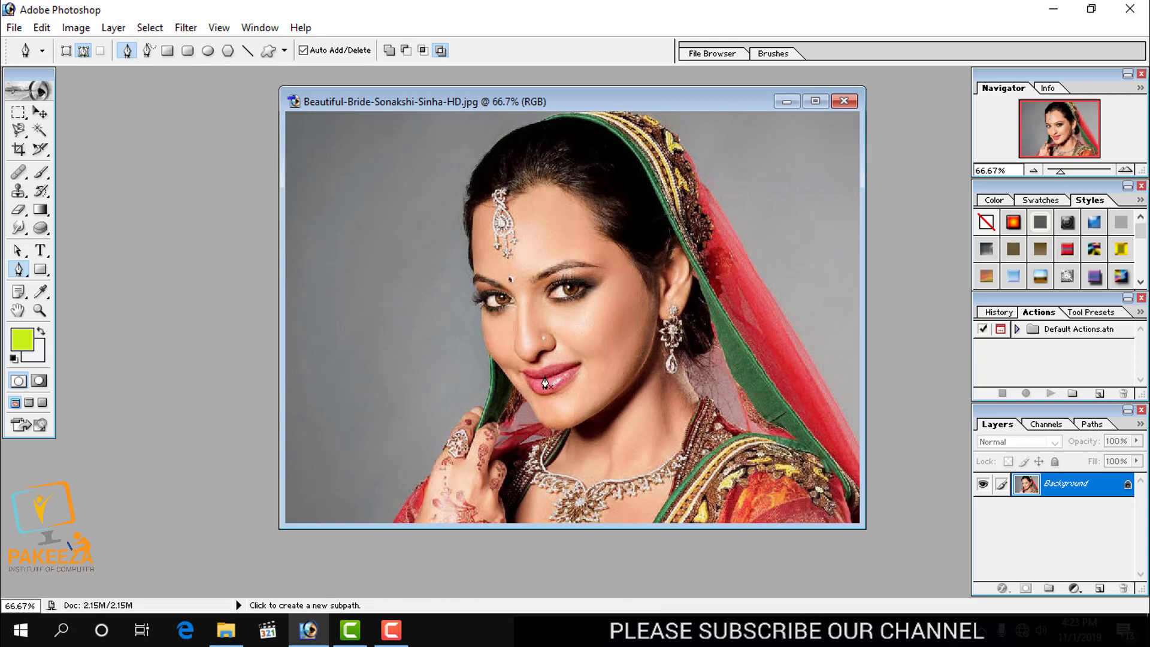
{"action": "left_click_drag", "start_coordinate": [864, 527], "coordinate": [894, 562]}
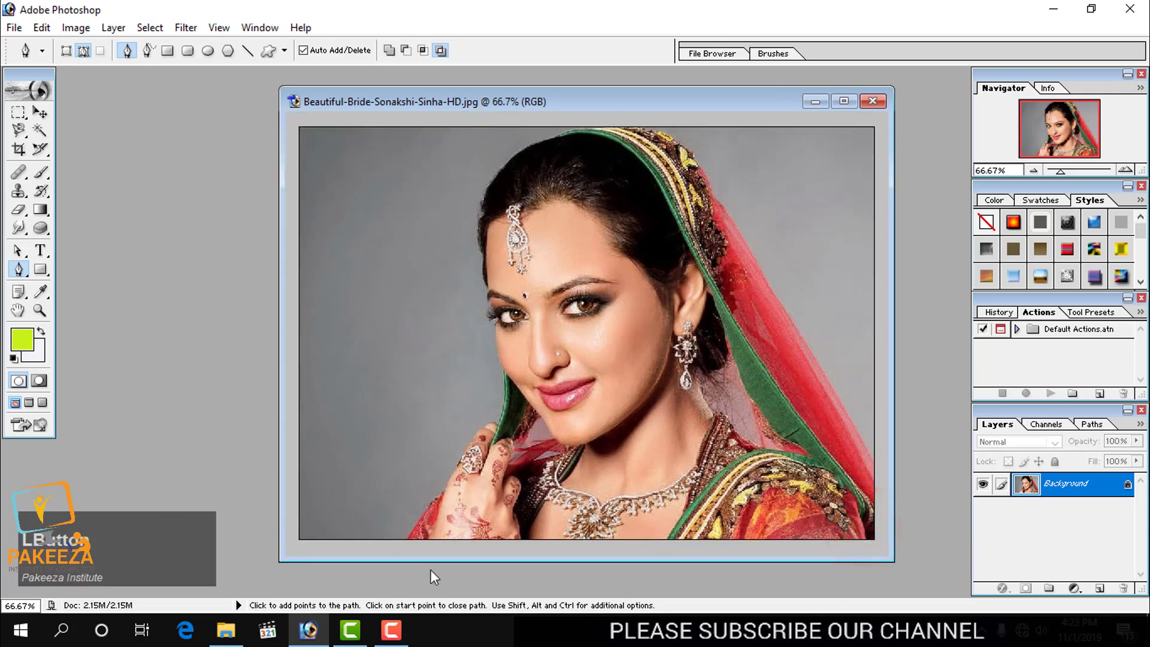
Start a path just below the photo's lower edge and trace it up the bride's arm and over her raised fingers
{"action": "left_click", "coordinate": [406, 543]}
{"action": "left_click", "coordinate": [434, 497]}
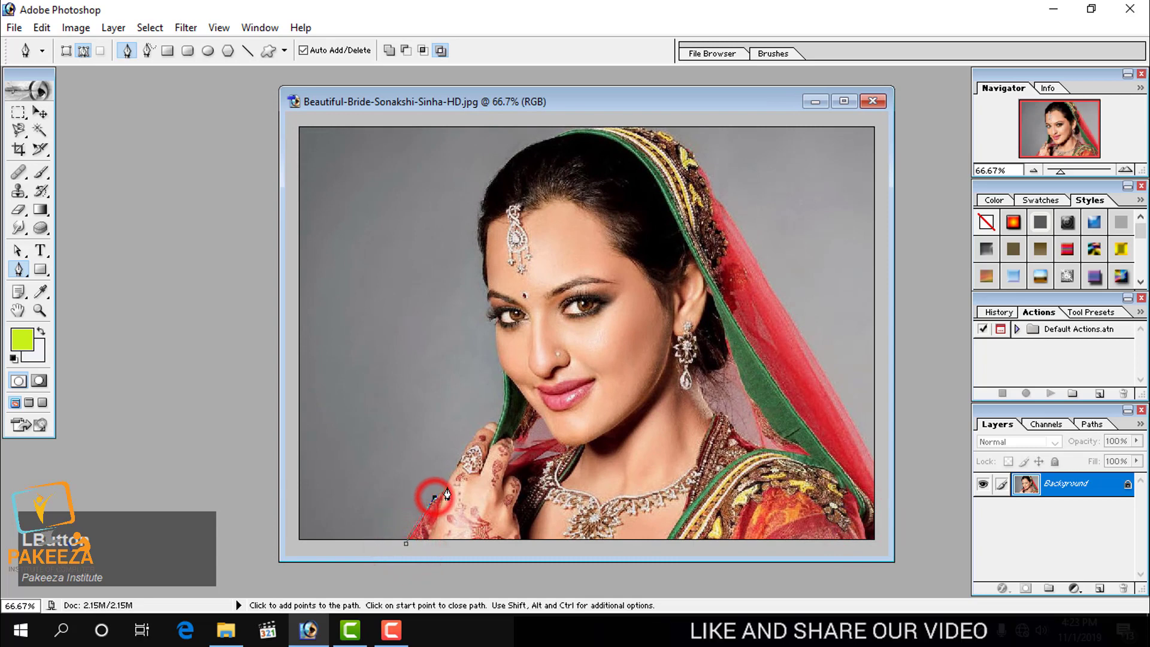
{"action": "left_click", "coordinate": [444, 486]}
{"action": "left_click", "coordinate": [459, 462]}
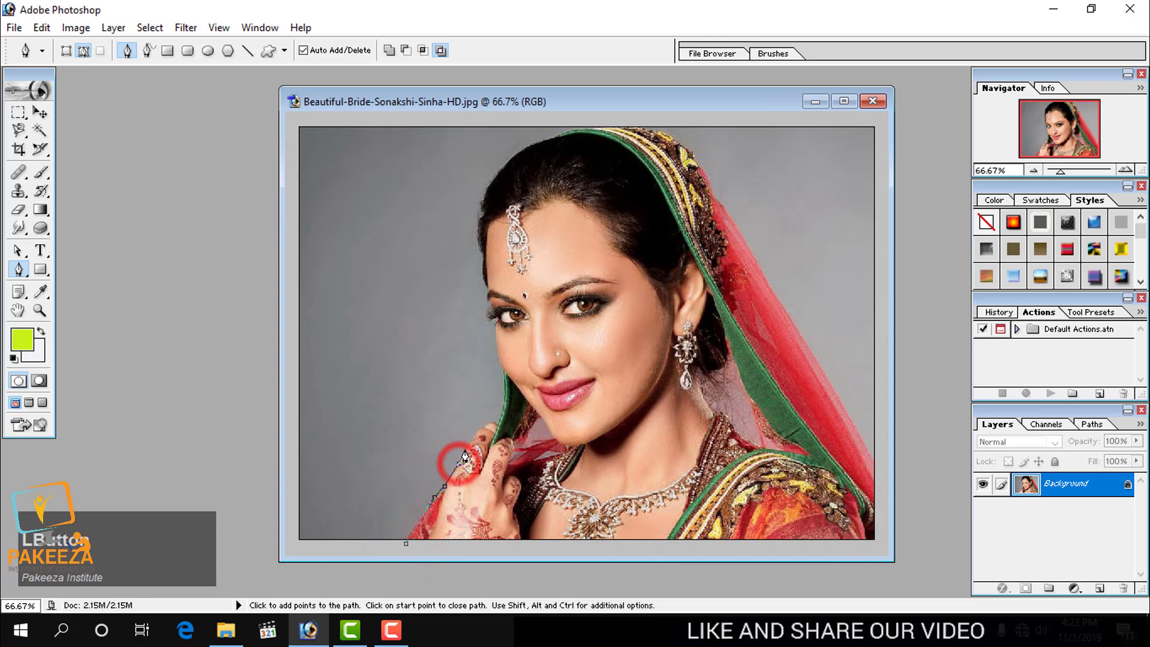
{"action": "left_click", "coordinate": [466, 447]}
{"action": "left_click", "coordinate": [476, 436]}
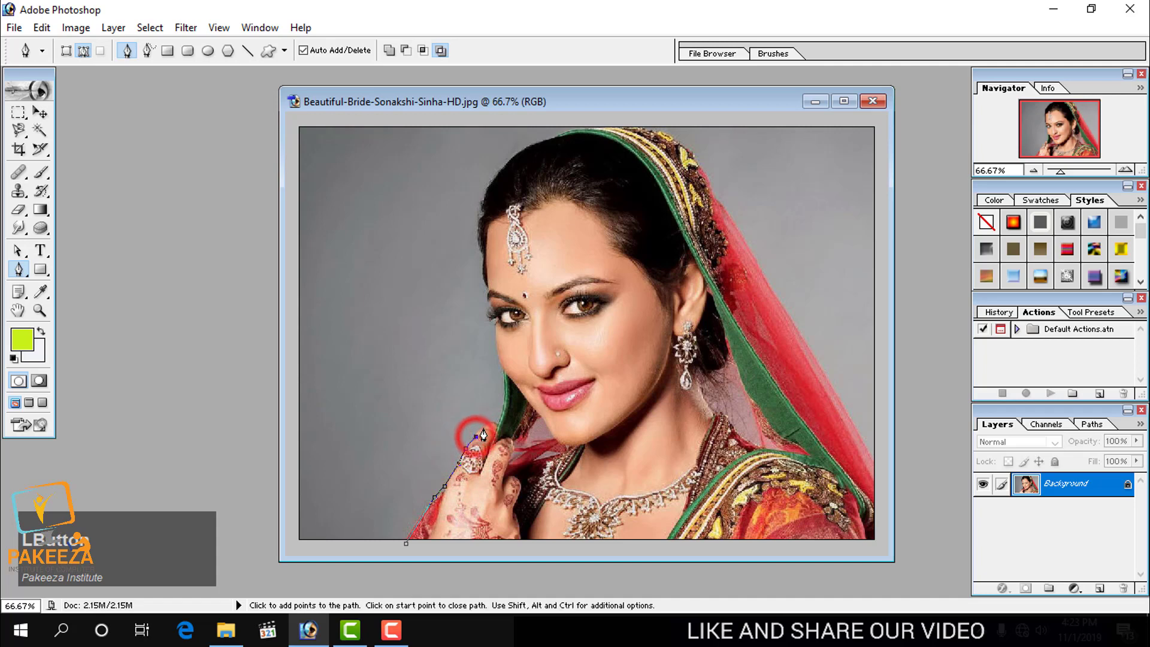
{"action": "left_click", "coordinate": [497, 423]}
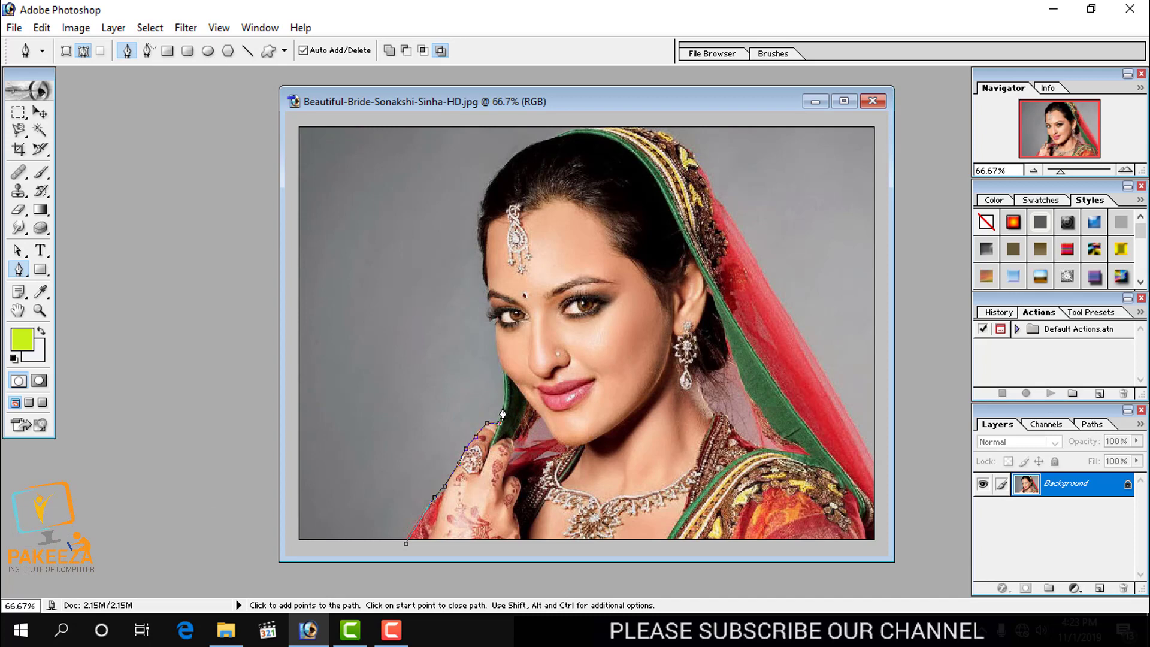
Continue the path from the fingers up the green veil edge, cheek and forehead to the side of the hairline
{"action": "left_click", "coordinate": [505, 401]}
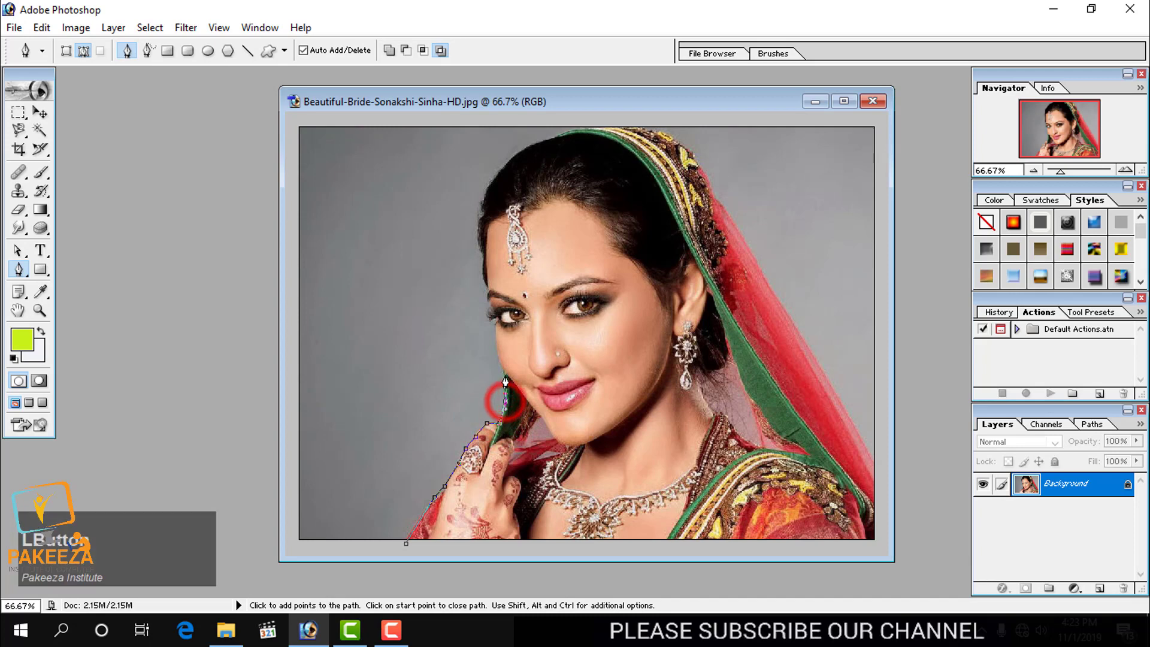
{"action": "left_click", "coordinate": [505, 378]}
{"action": "left_click", "coordinate": [494, 348]}
{"action": "left_click", "coordinate": [490, 315]}
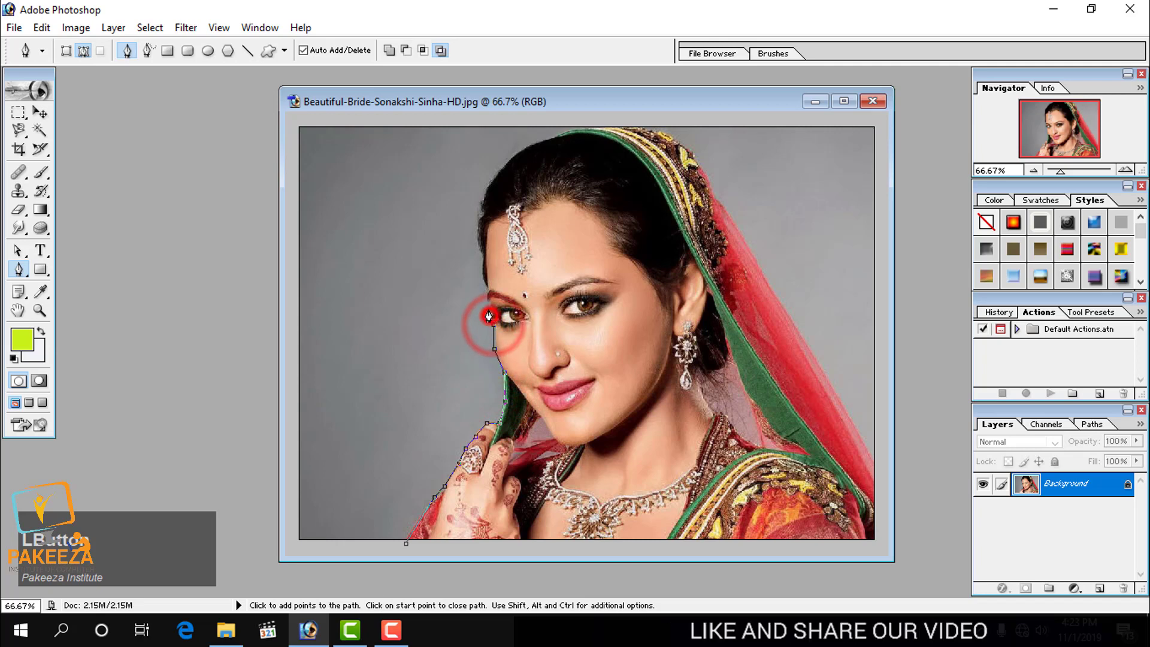
{"action": "left_click", "coordinate": [488, 300]}
{"action": "left_click", "coordinate": [485, 279]}
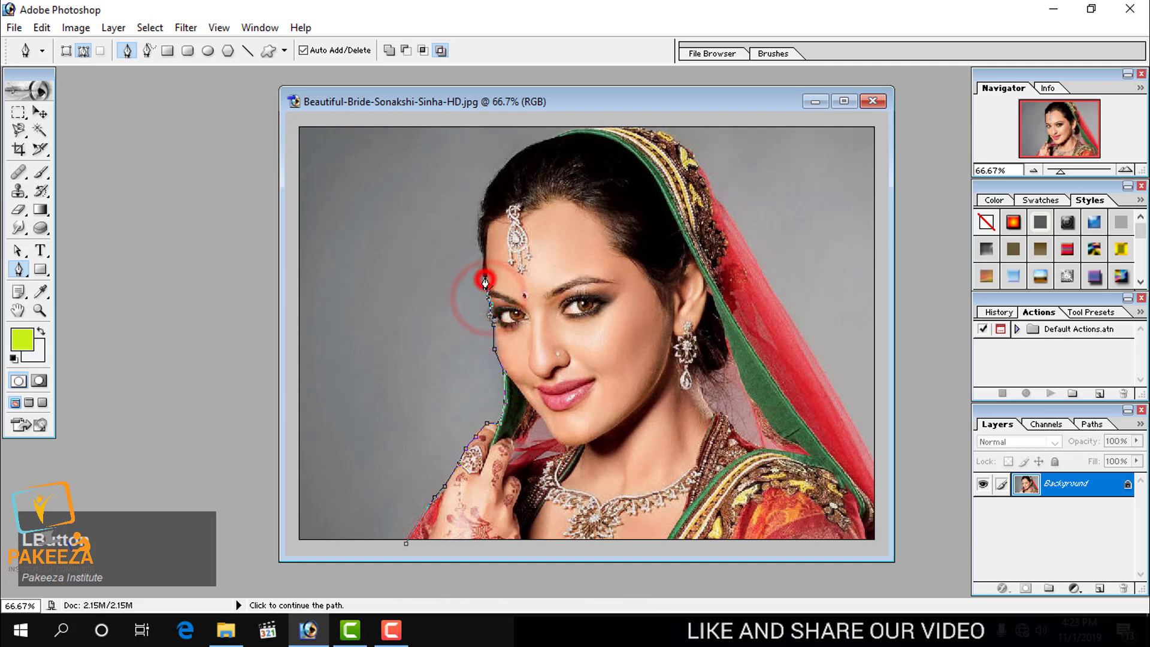
{"action": "left_click", "coordinate": [481, 254]}
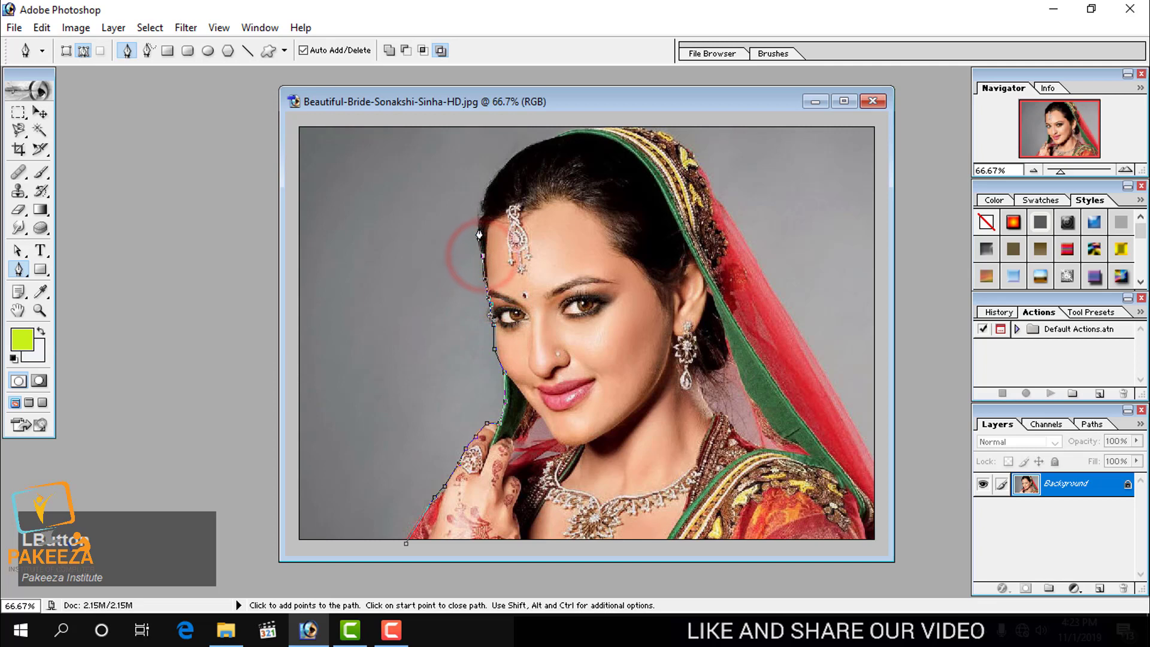
{"action": "left_click", "coordinate": [480, 212]}
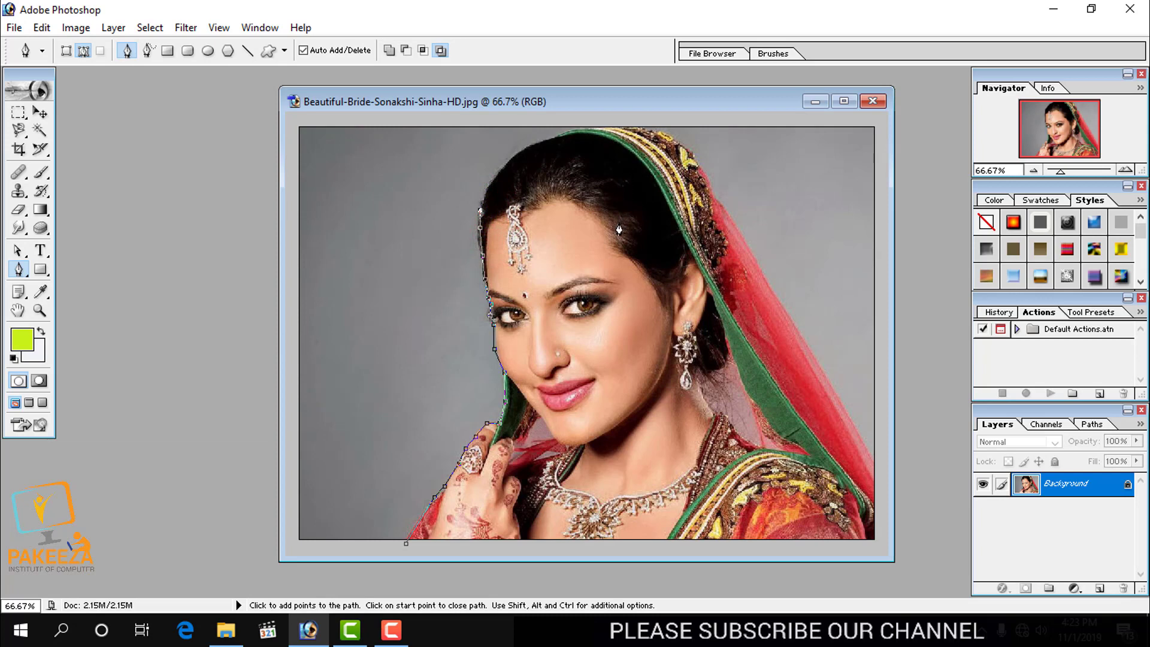
Add a curved anchor point on the veil's top edge so the path bends around the crown of the head
{"action": "scroll", "coordinate": [610, 241], "scroll_direction": "up", "scroll_amount": 1}
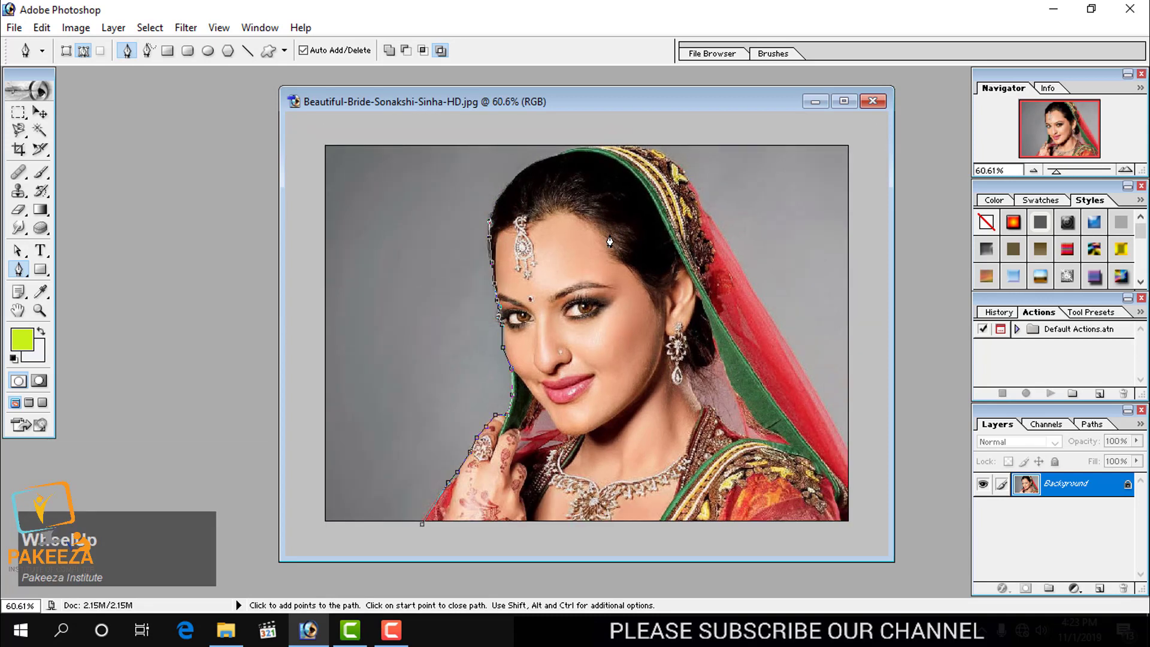
{"action": "left_click", "coordinate": [603, 150]}
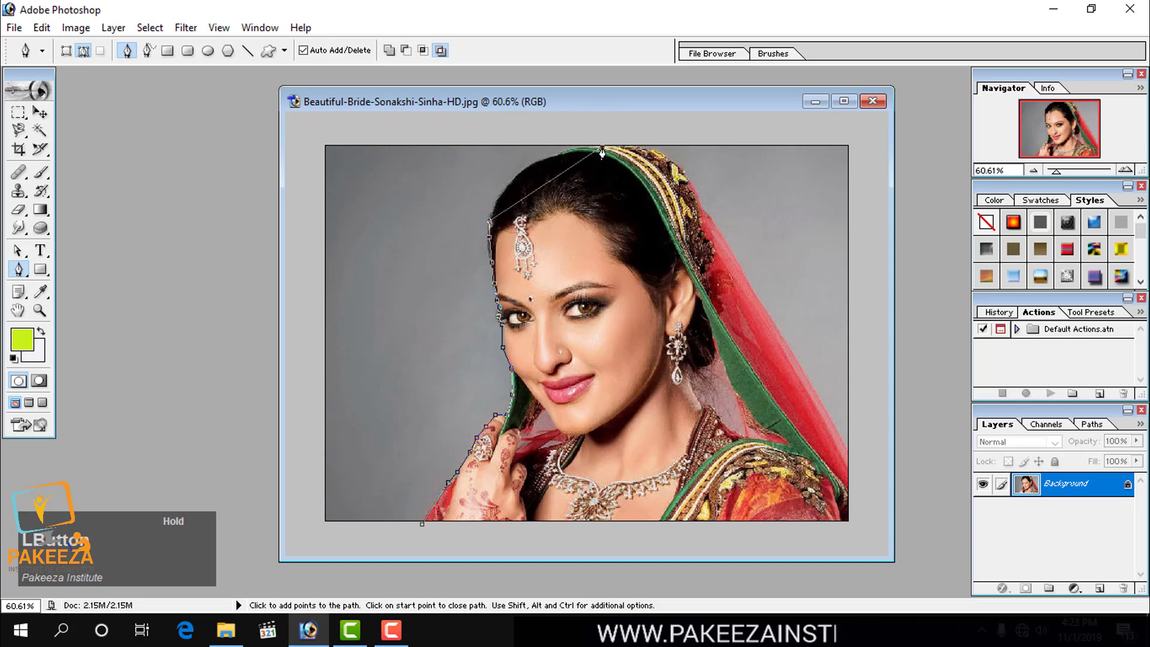
{"action": "left_click_drag", "start_coordinate": [619, 152], "coordinate": [695, 144]}
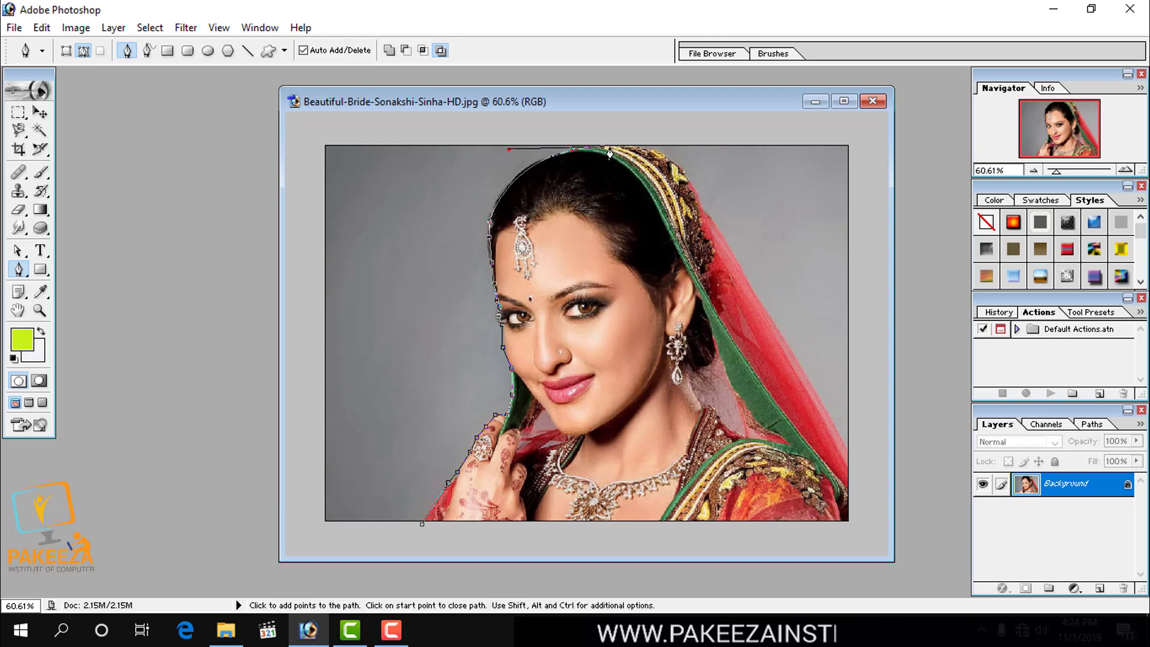
Trace the path down the veil's outer edge to the photo's lower-right corner and close it at the starting point
{"action": "left_click", "coordinate": [657, 158]}
{"action": "left_click", "coordinate": [683, 175]}
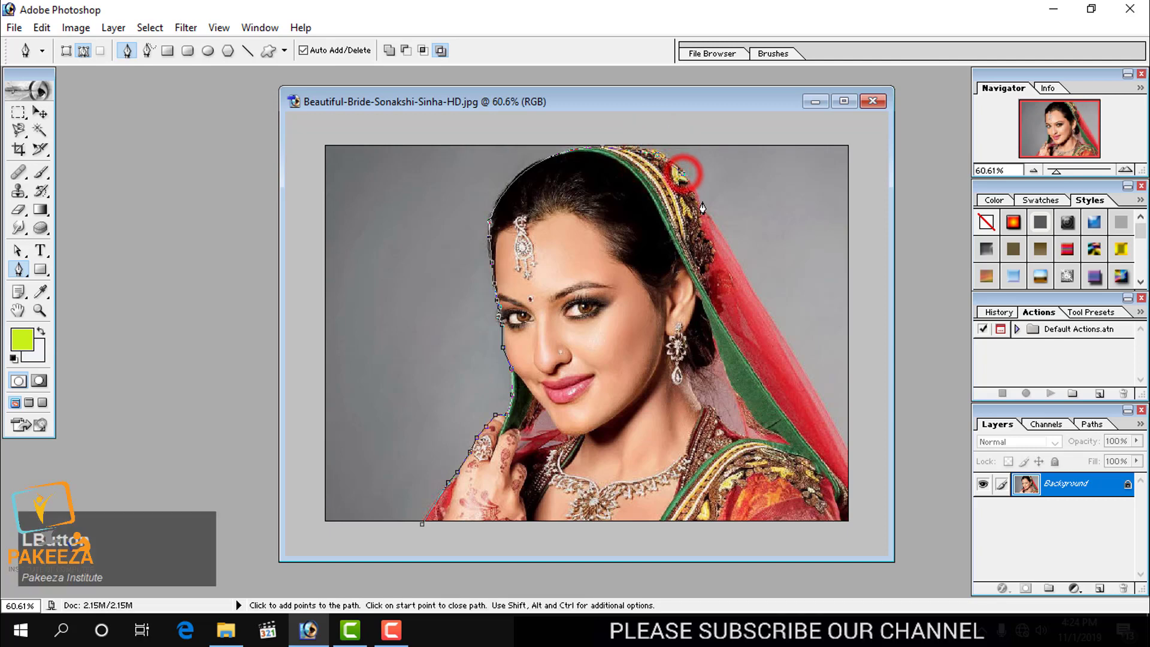
{"action": "left_click", "coordinate": [701, 204]}
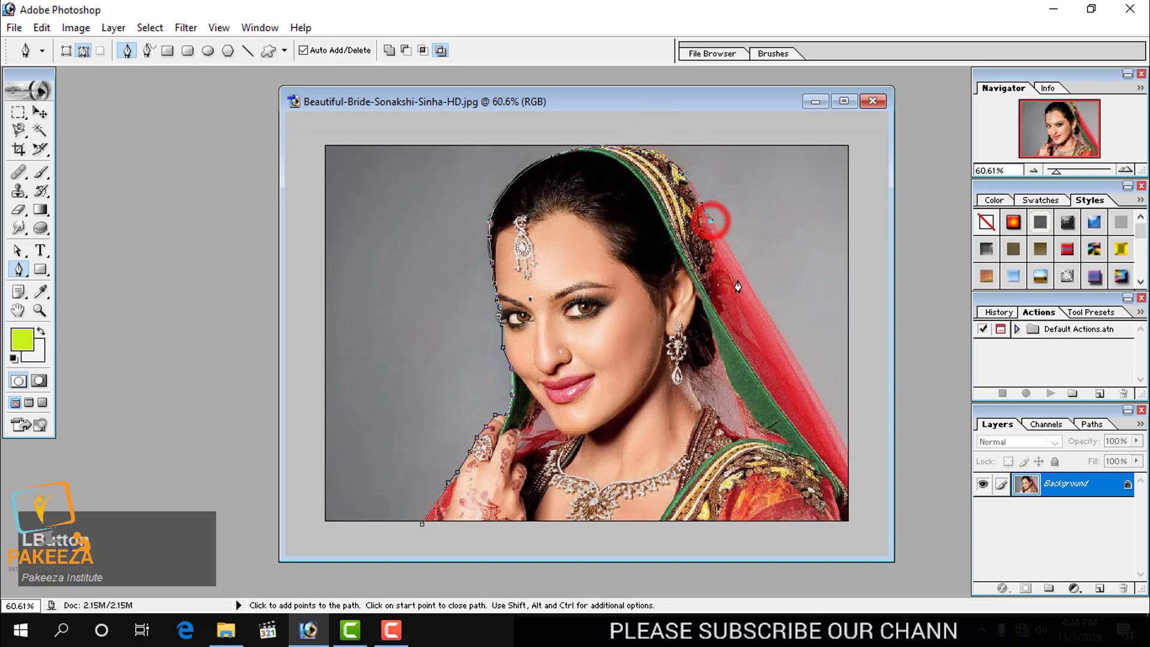
{"action": "left_click", "coordinate": [851, 461]}
{"action": "left_click", "coordinate": [852, 524]}
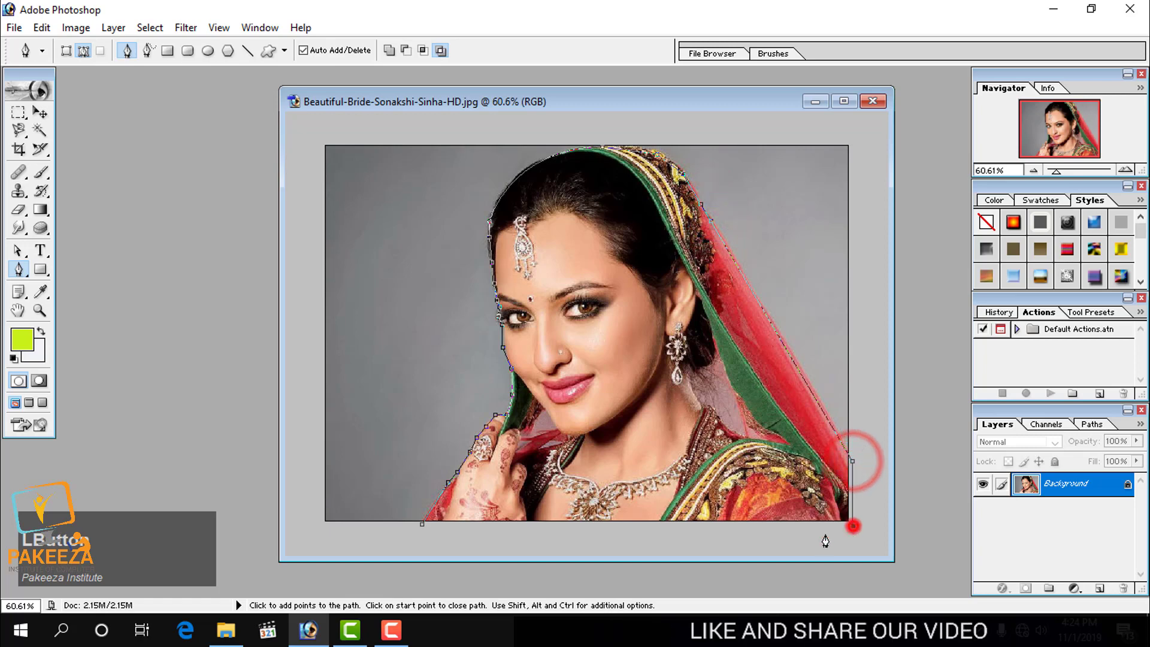
{"action": "left_click", "coordinate": [421, 525]}
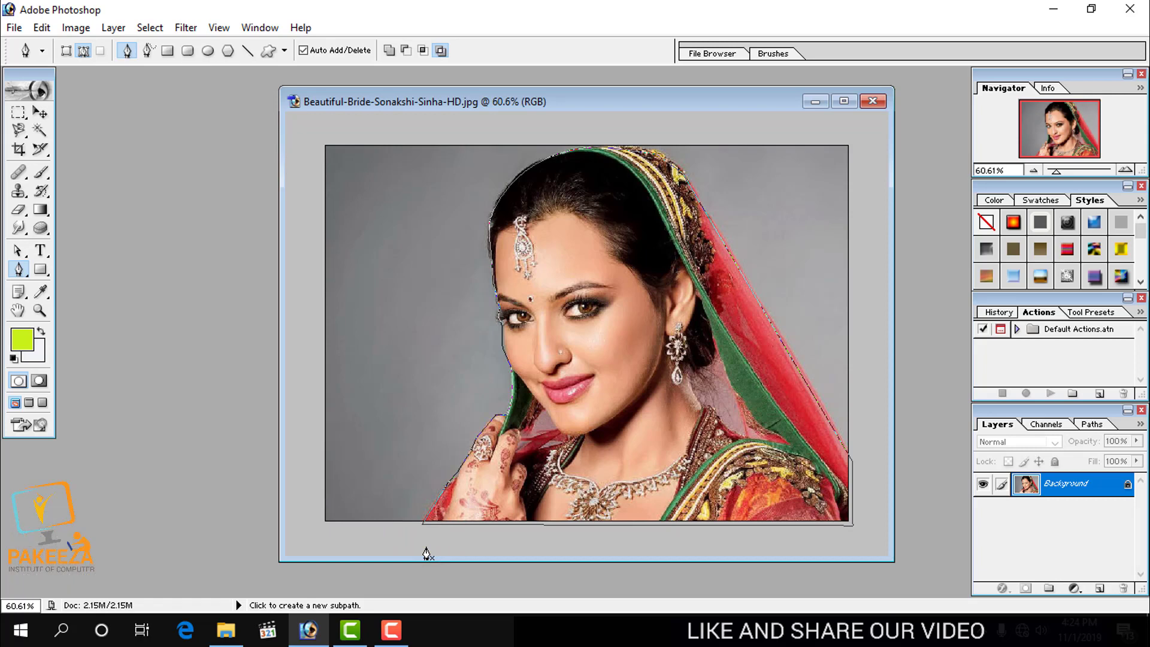
Convert the closed path around the bride into a selection and try shifting the selected area with the Move tool
{"action": "key", "text": "ctrl+Return"}
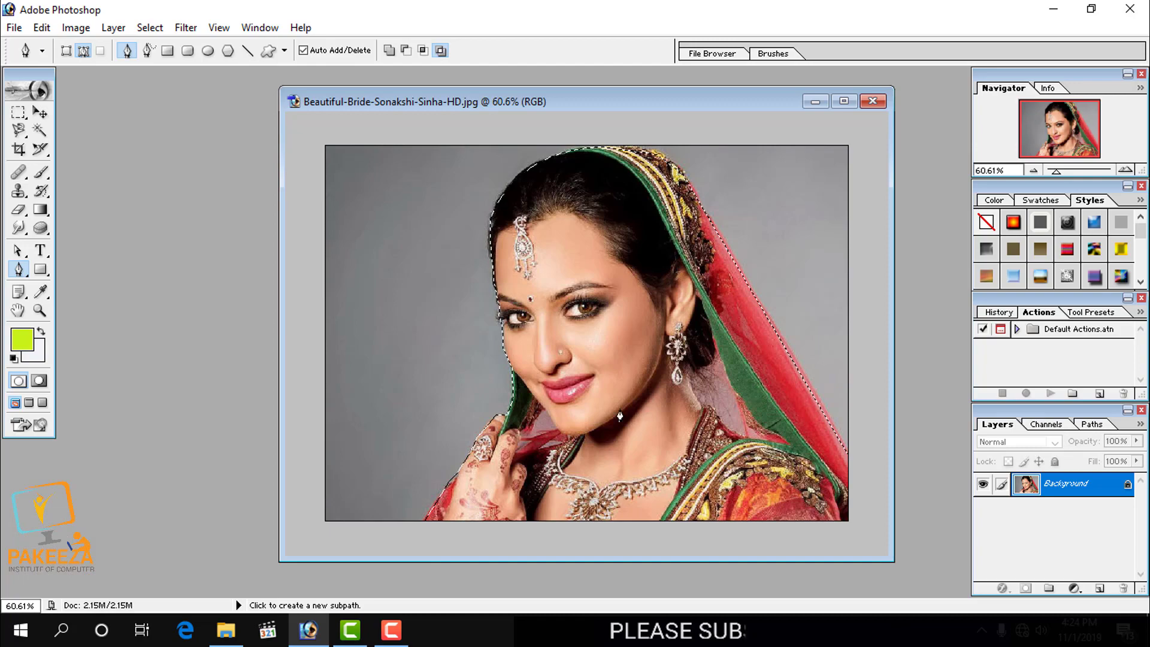
{"action": "left_click", "coordinate": [40, 111]}
{"action": "mouse_move", "coordinate": [617, 285]}
{"action": "left_mouse_down"}
{"action": "mouse_move", "coordinate": [479, 309]}
{"action": "mouse_move", "coordinate": [603, 278]}
{"action": "mouse_move", "coordinate": [618, 285]}
{"action": "left_mouse_up"}
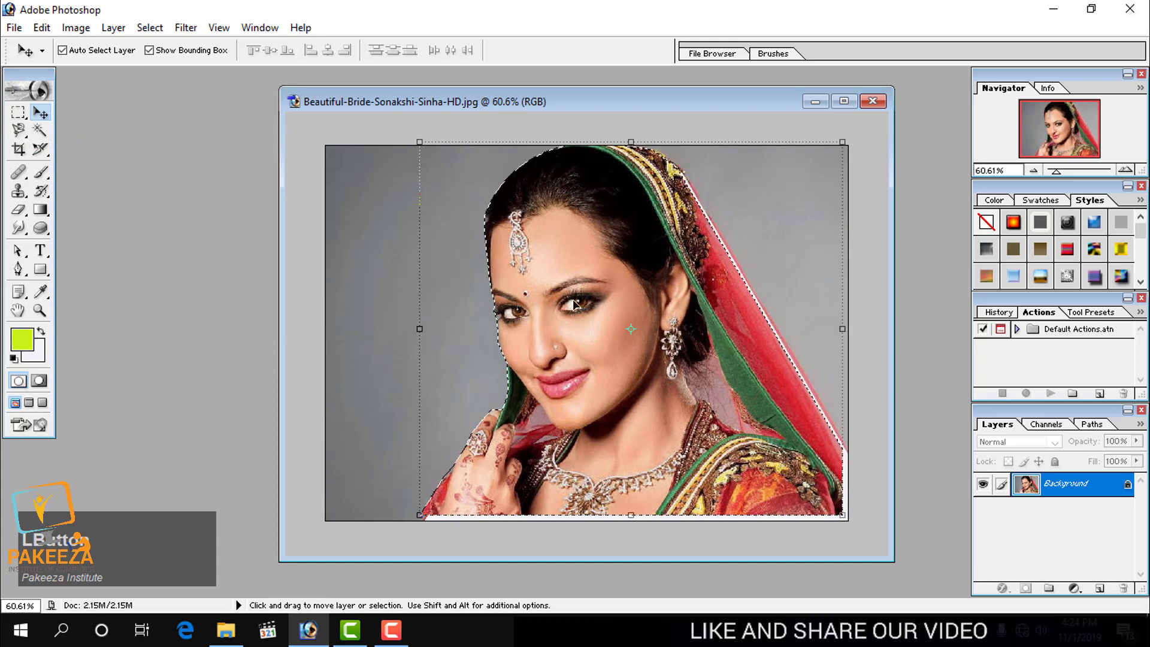
{"action": "key", "text": "shift+Down"}
{"action": "key", "text": "shift+Right"}
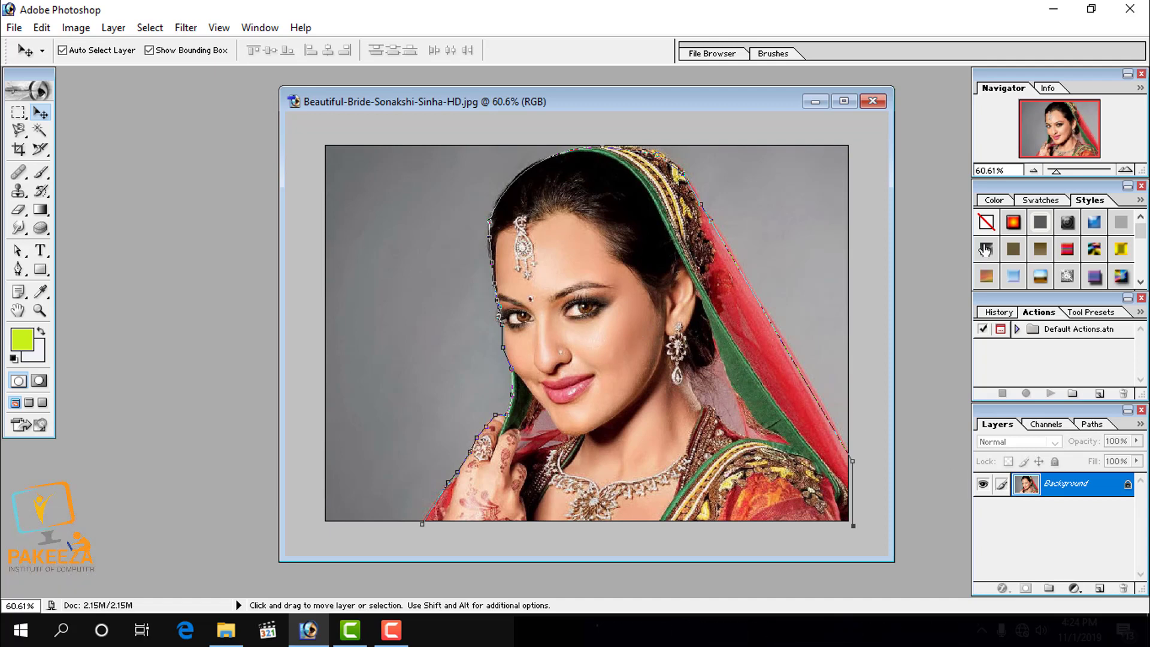
Close the photo without saving, reopen Beautiful-Bride-Sonakshi-Sinha-HD.jpg from the recent files and enlarge its window for Pen tool work
{"action": "left_click", "coordinate": [872, 101]}
{"action": "left_click", "coordinate": [607, 250]}
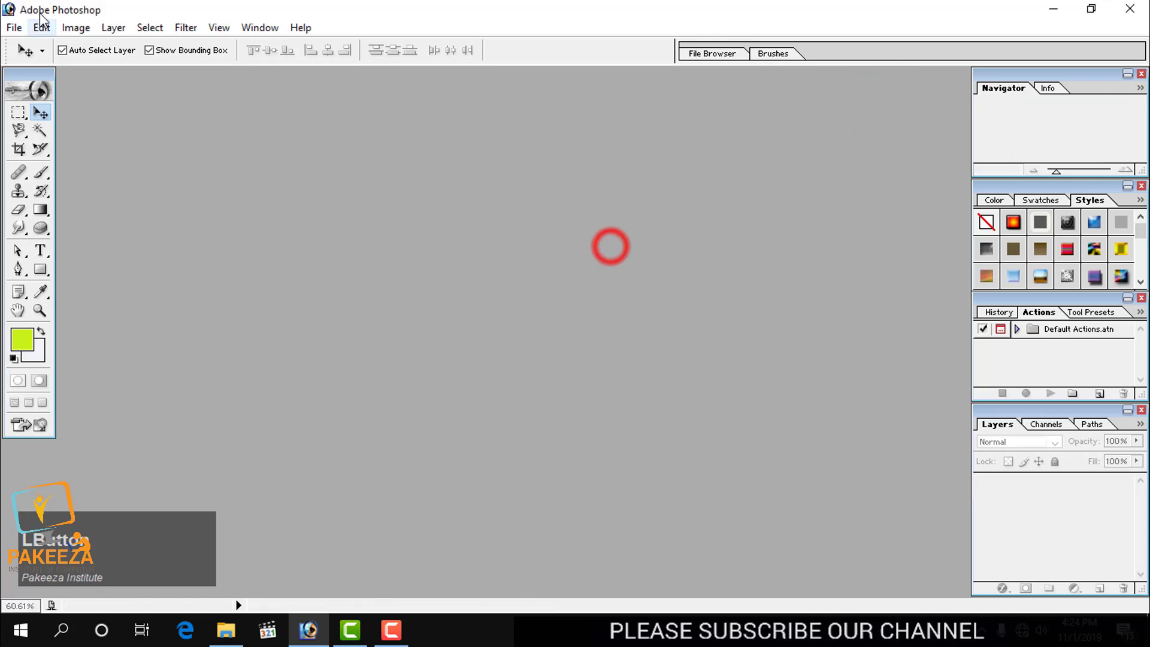
{"action": "left_click", "coordinate": [13, 27]}
{"action": "mouse_move", "coordinate": [213, 121]}
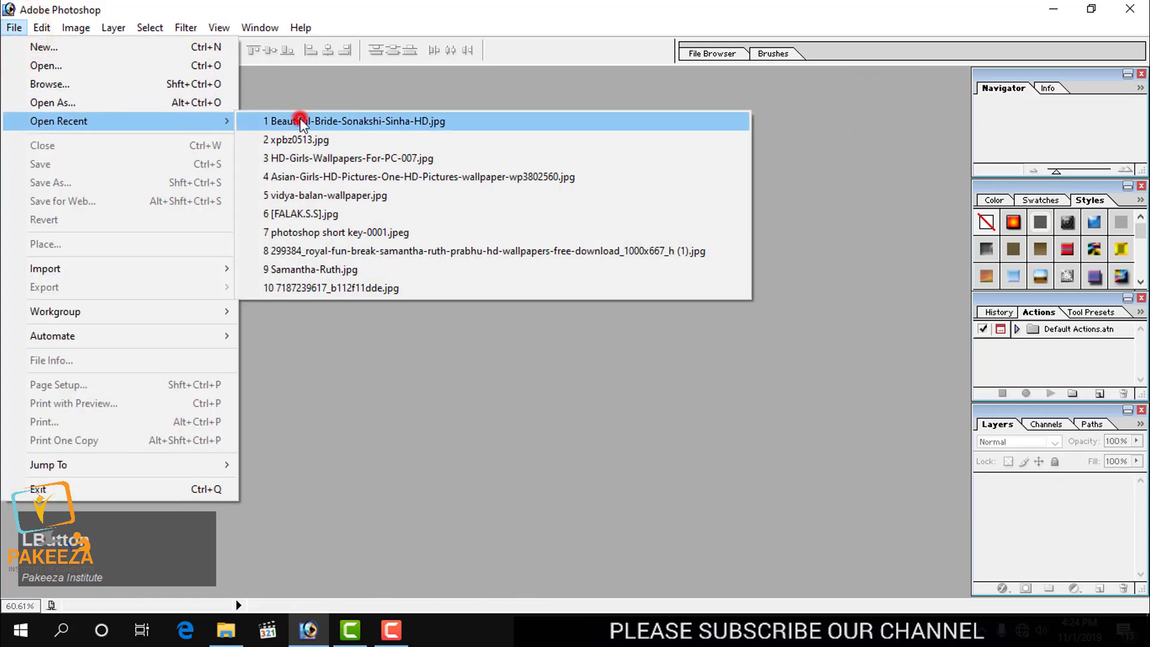
{"action": "left_click", "coordinate": [299, 119]}
{"action": "left_click_drag", "start_coordinate": [490, 82], "coordinate": [680, 101]}
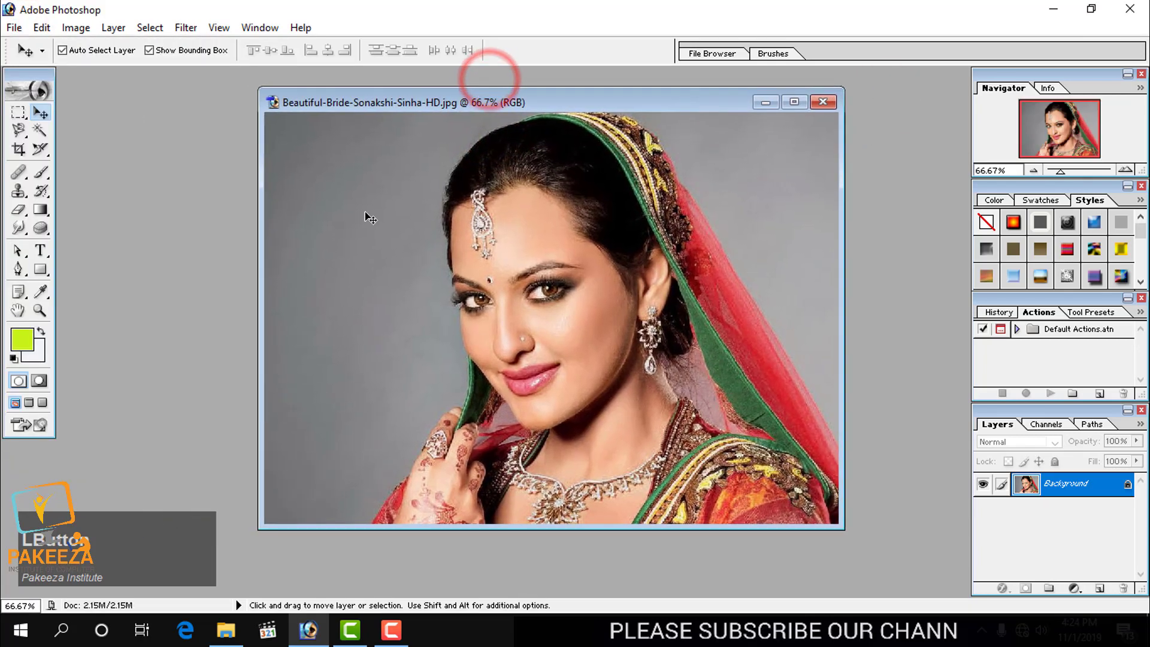
{"action": "left_click", "coordinate": [19, 270]}
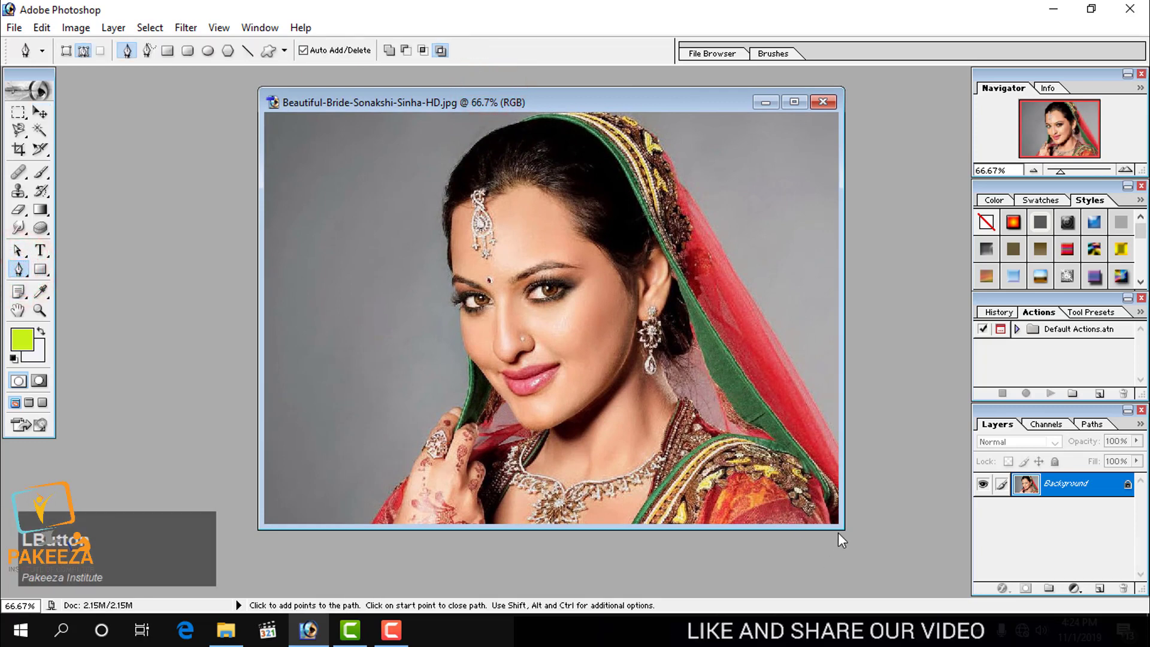
{"action": "left_click_drag", "start_coordinate": [844, 528], "coordinate": [902, 571]}
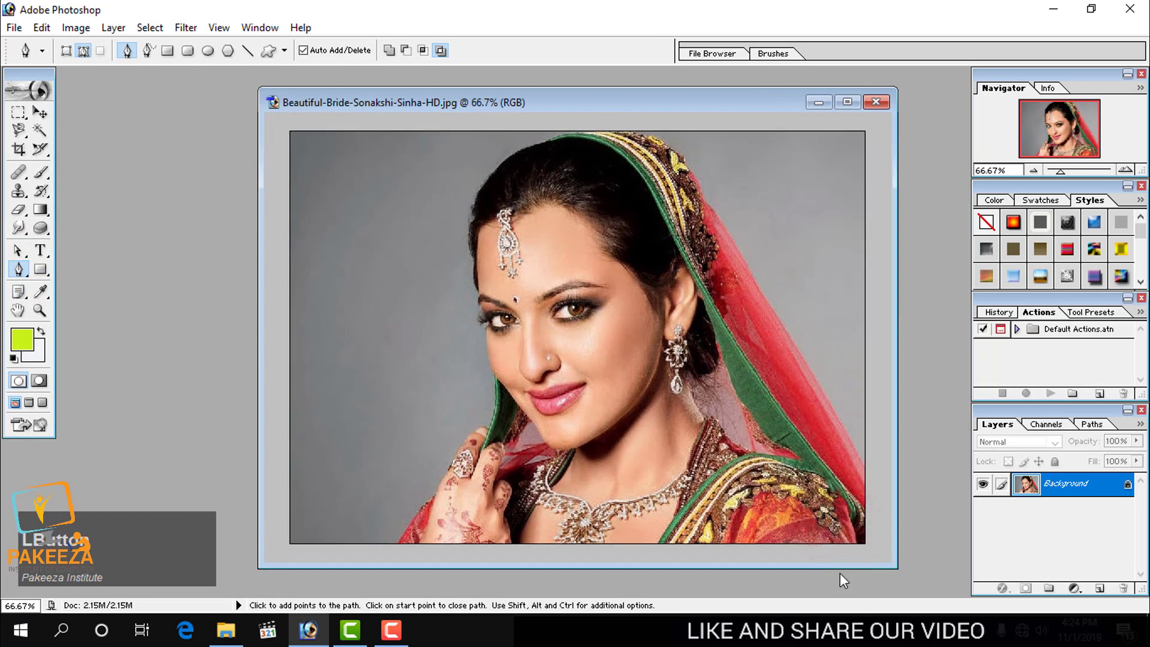
Try to trace the bride with the Pen tool from her arm over the fingers and face to the forehead, and delete the path
{"action": "left_click", "coordinate": [398, 547]}
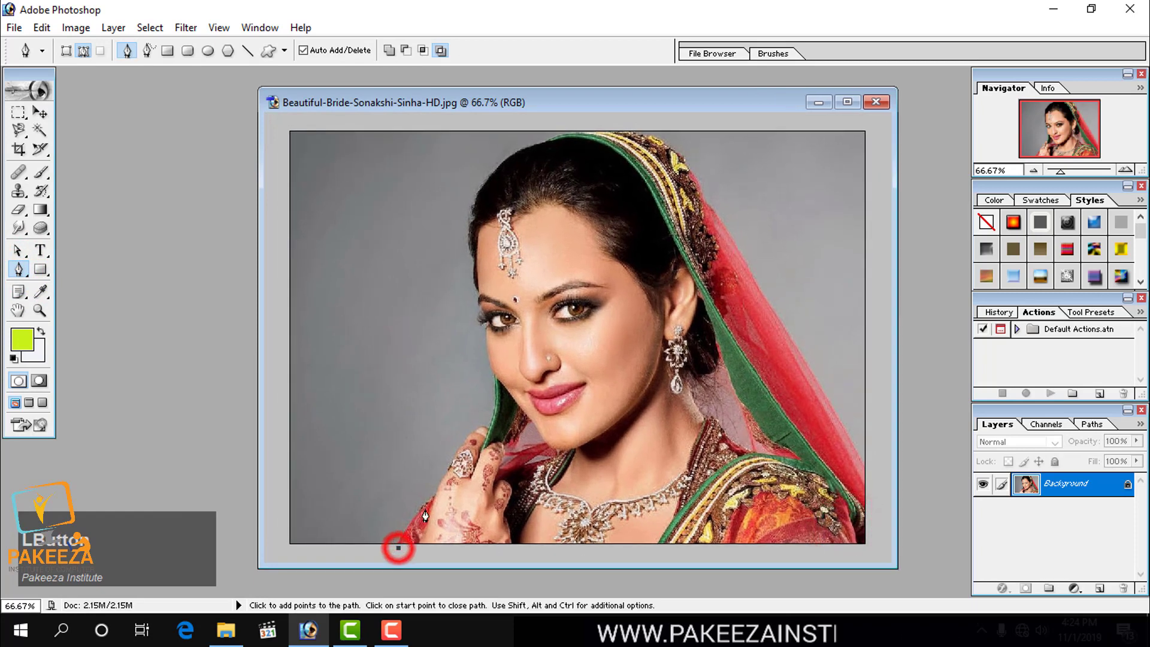
{"action": "left_click", "coordinate": [435, 490]}
{"action": "left_click", "coordinate": [448, 466]}
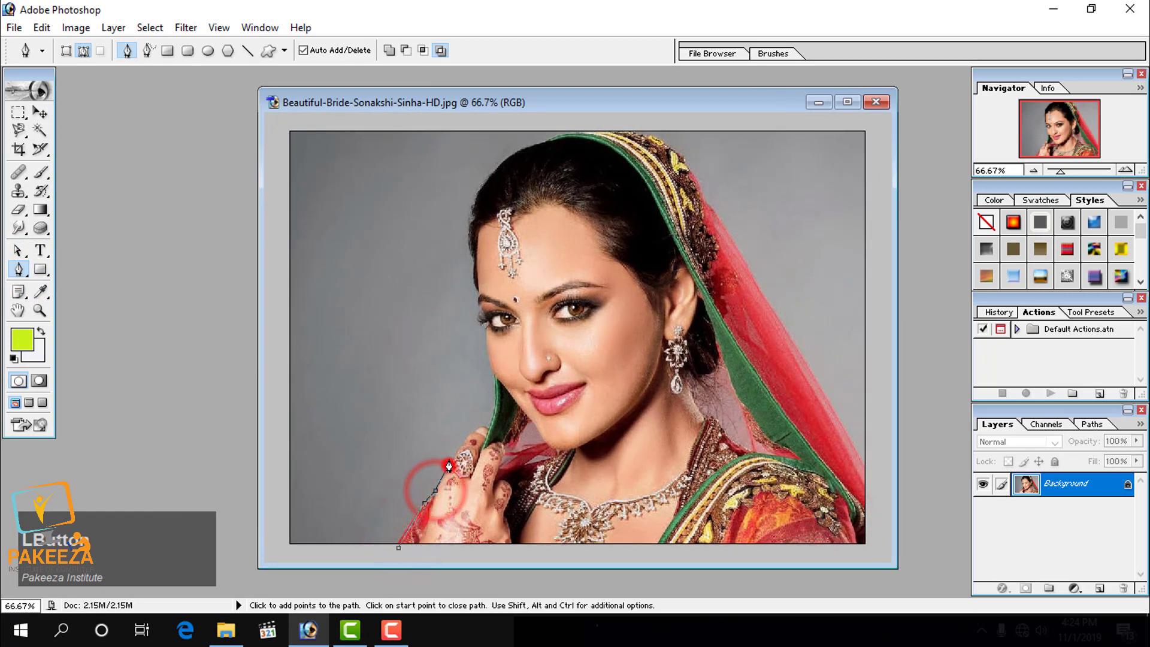
{"action": "left_click", "coordinate": [461, 448]}
{"action": "left_click", "coordinate": [474, 432]}
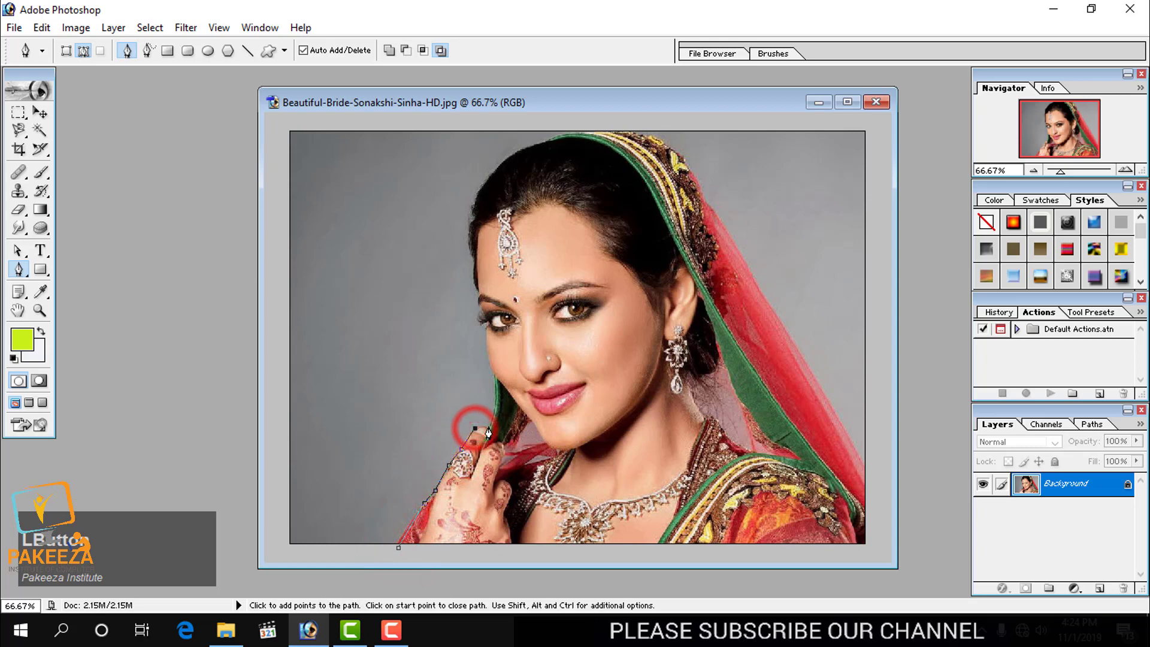
{"action": "left_click", "coordinate": [488, 424]}
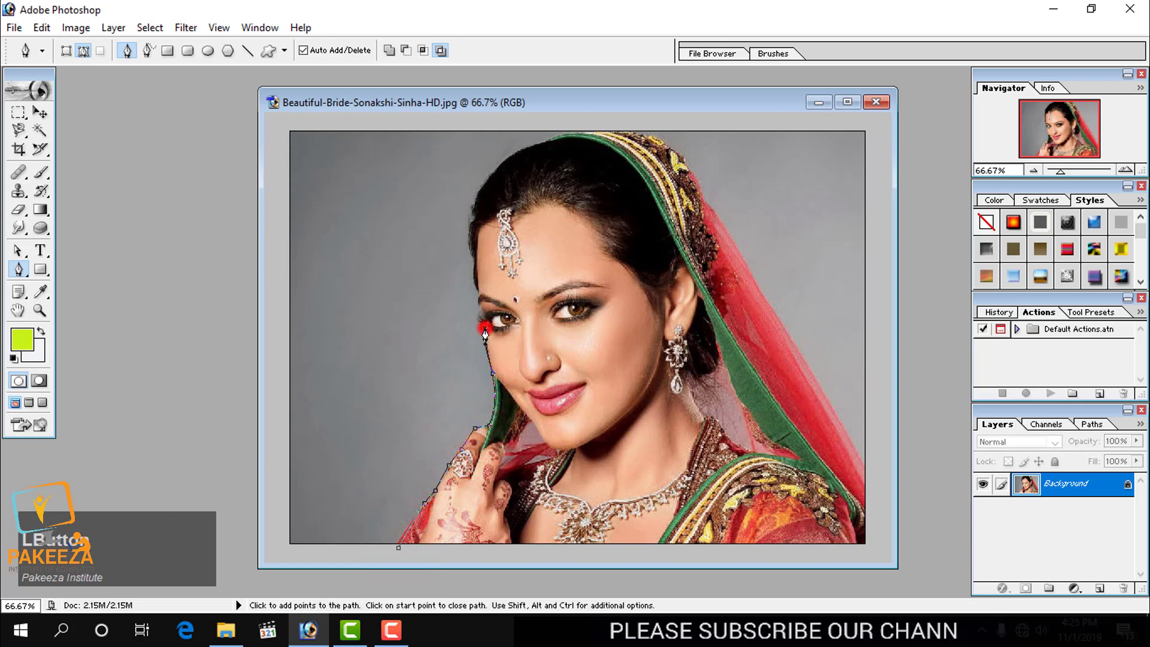
{"action": "left_click", "coordinate": [479, 291]}
{"action": "left_click", "coordinate": [520, 247]}
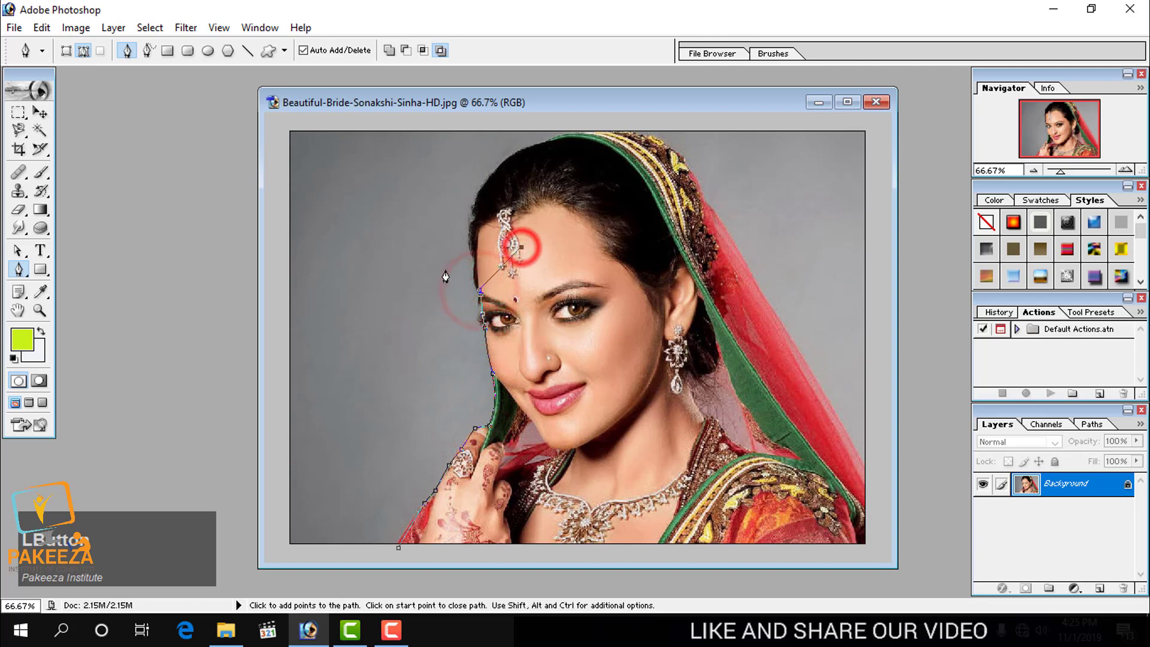
{"action": "left_click", "coordinate": [494, 221]}
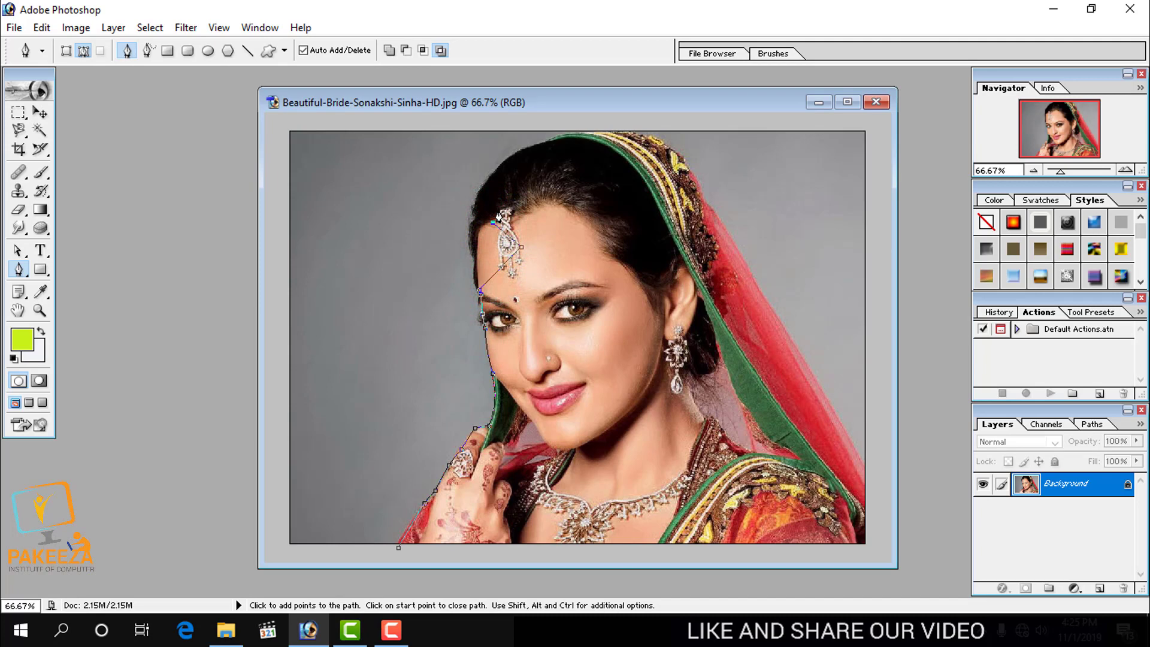
{"action": "key", "text": "BackSpace"}
{"action": "key", "text": "BackSpace"}
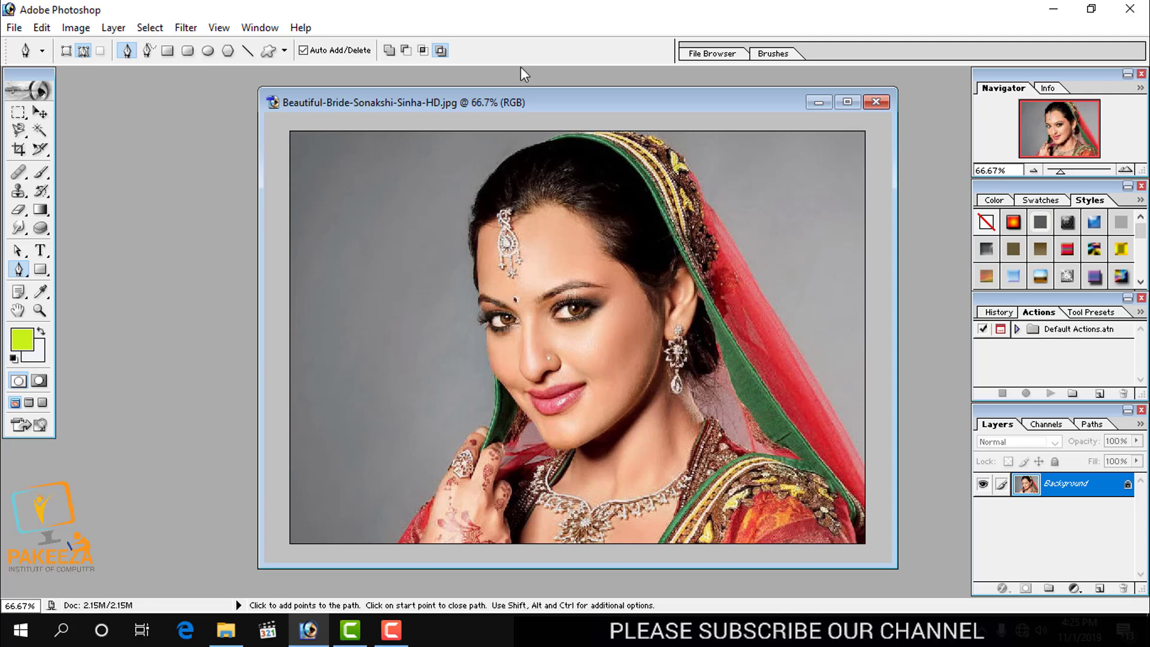
Draw an open curved Pen path from beside the hair across the head, around past the veil and back to the cheek
{"action": "left_click", "coordinate": [537, 102]}
{"action": "mouse_move", "coordinate": [537, 103]}
{"action": "left_mouse_down"}
{"action": "mouse_move", "coordinate": [504, 106]}
{"action": "mouse_move", "coordinate": [538, 96]}
{"action": "left_mouse_up"}
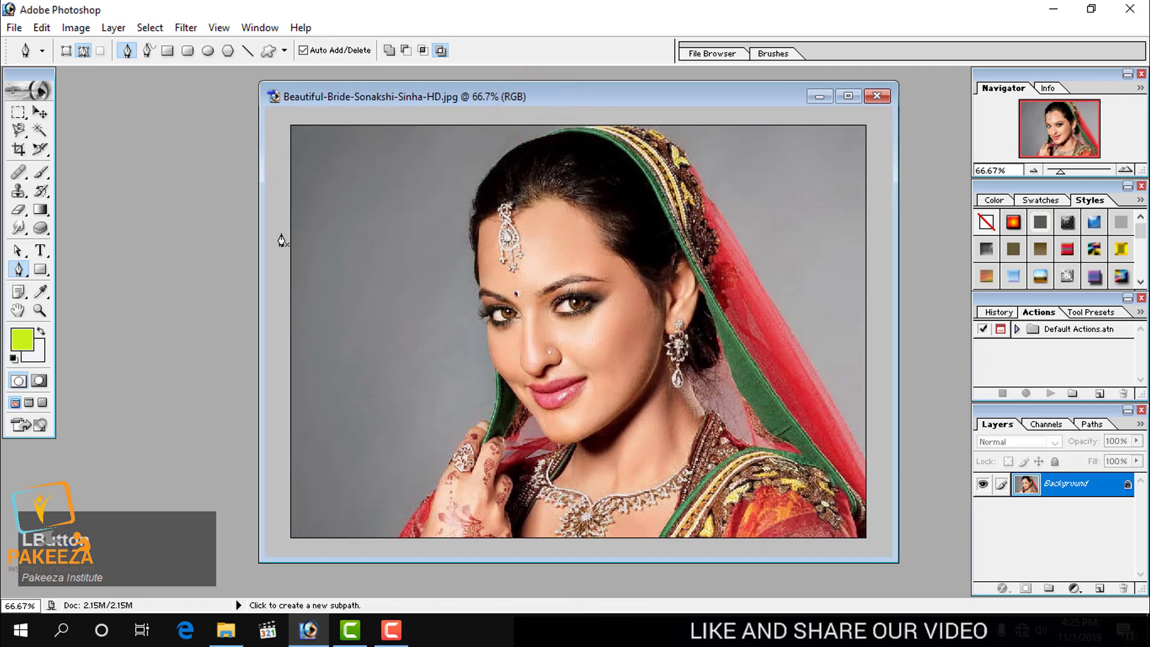
{"action": "left_click", "coordinate": [127, 52]}
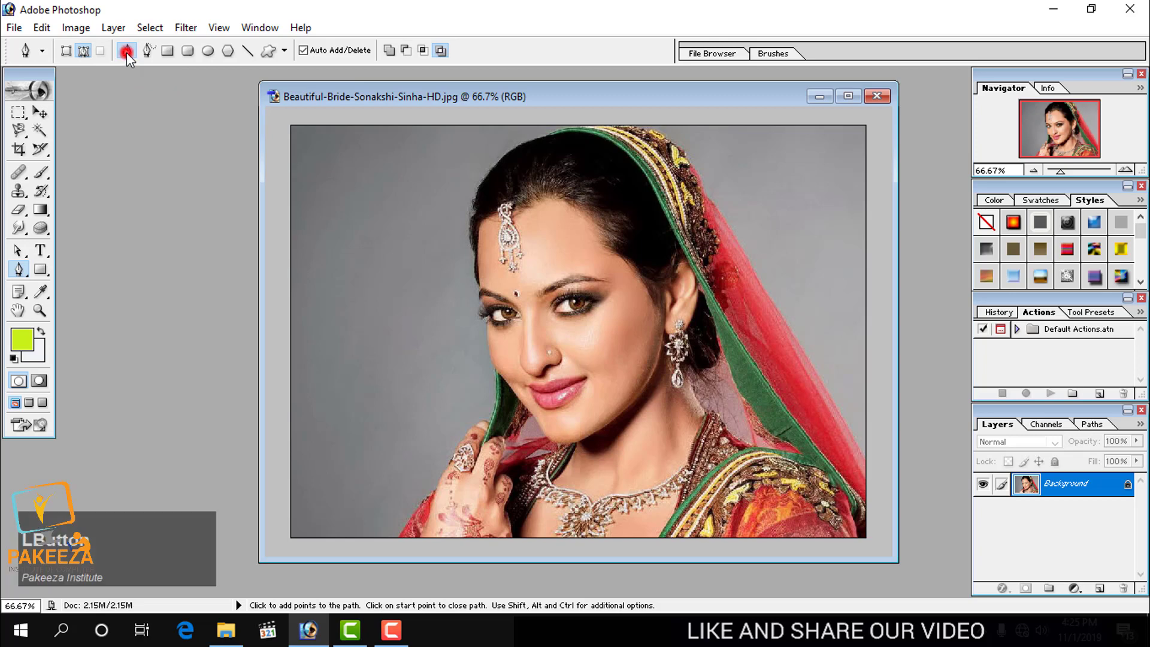
{"action": "left_click", "coordinate": [437, 226]}
{"action": "left_click_drag", "start_coordinate": [488, 176], "coordinate": [521, 189]}
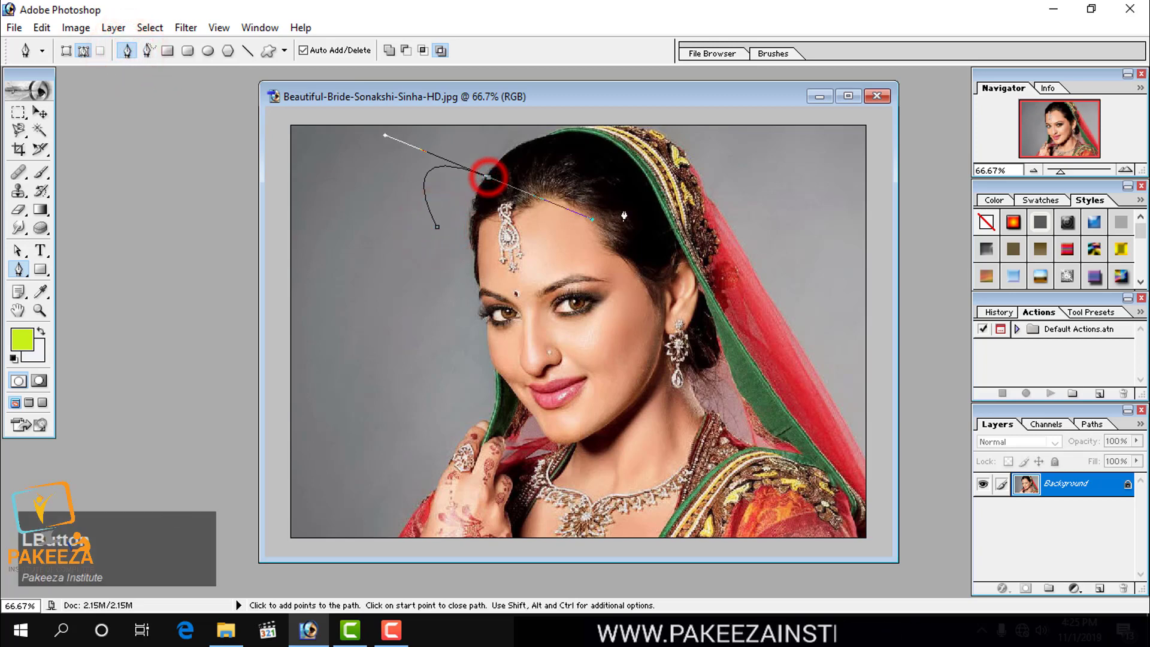
{"action": "left_click", "coordinate": [666, 210]}
{"action": "left_click", "coordinate": [740, 238]}
{"action": "left_click_drag", "start_coordinate": [833, 285], "coordinate": [852, 306]}
{"action": "left_click_drag", "start_coordinate": [832, 347], "coordinate": [764, 340]}
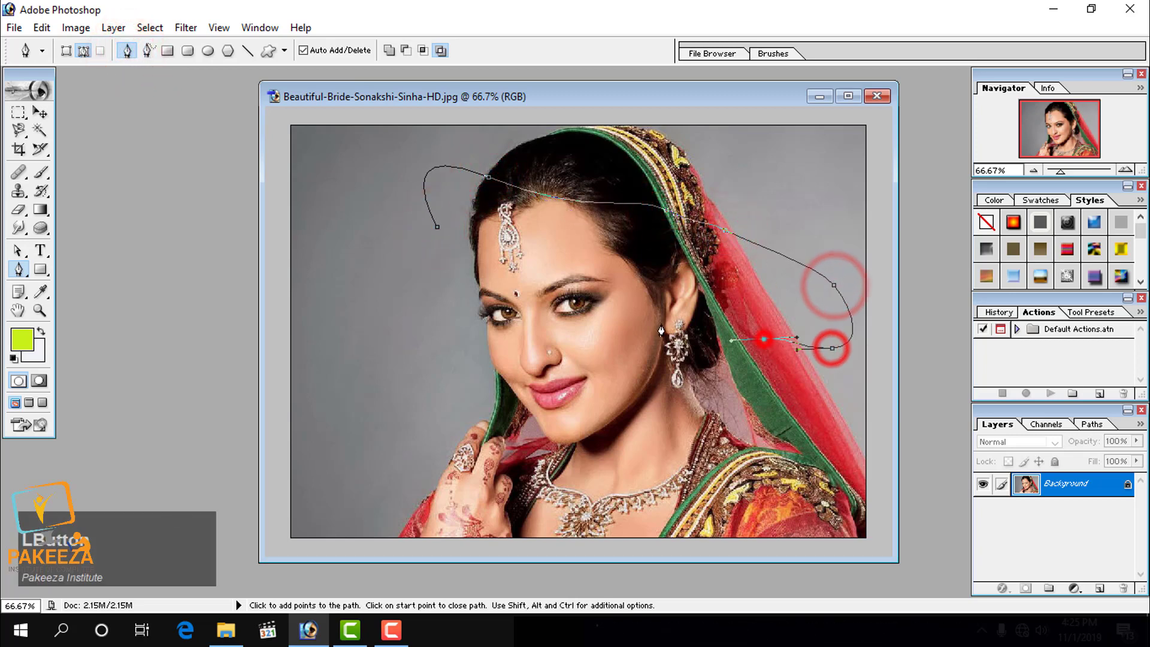
{"action": "left_click_drag", "start_coordinate": [605, 330], "coordinate": [566, 346]}
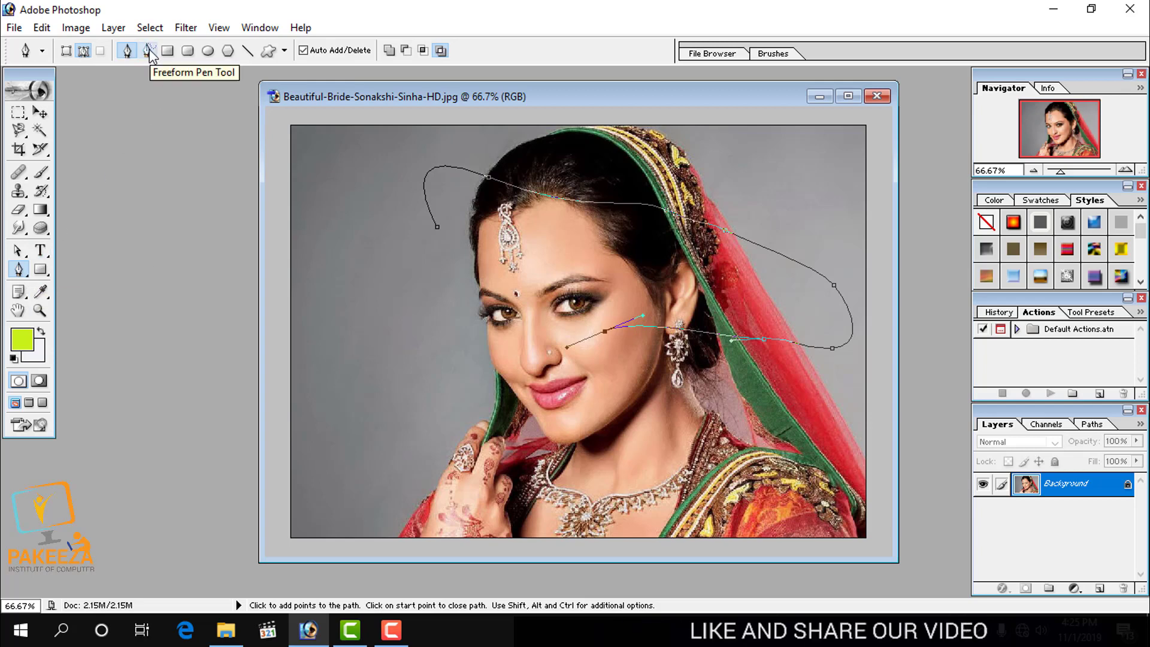
Switch to the Freeform Pen tool and reload Beautiful-Bride-Sonakshi-Sinha-HD.jpg, discarding the changes to the open copy
{"action": "left_click", "coordinate": [19, 269]}
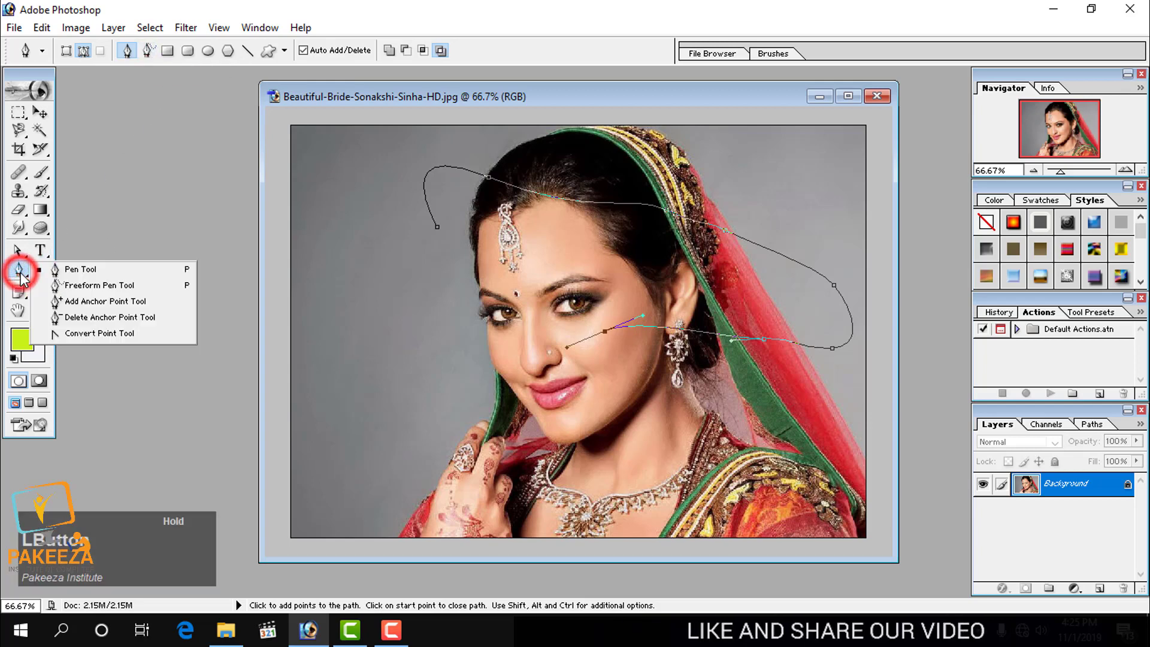
{"action": "left_click", "coordinate": [103, 286]}
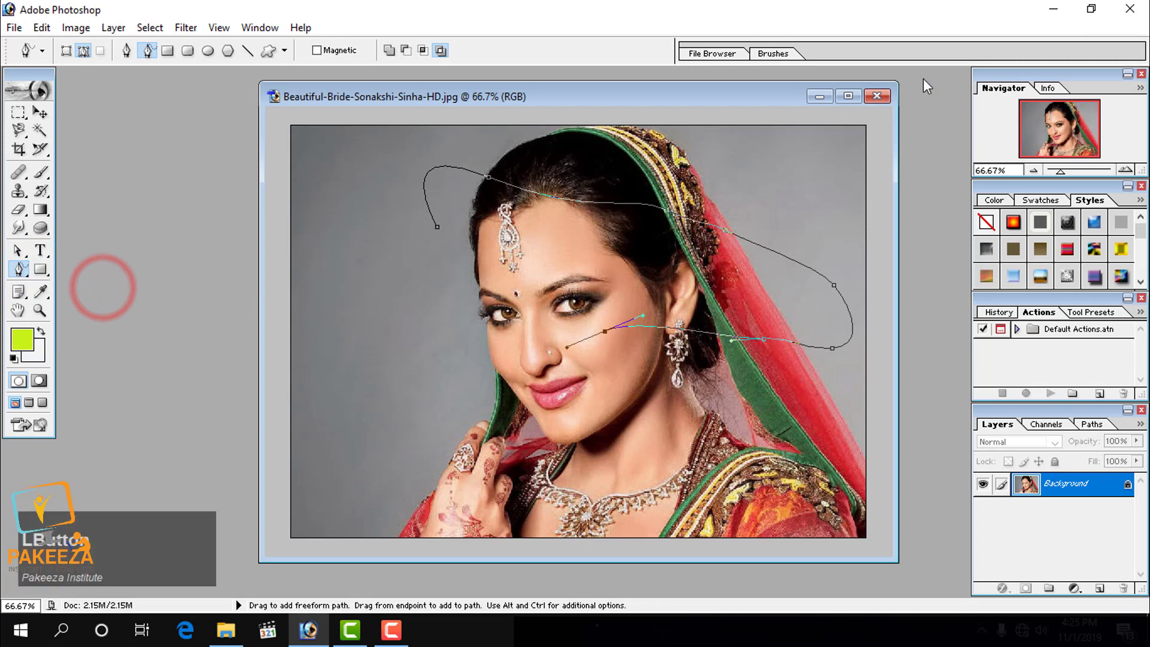
{"action": "left_click", "coordinate": [886, 97]}
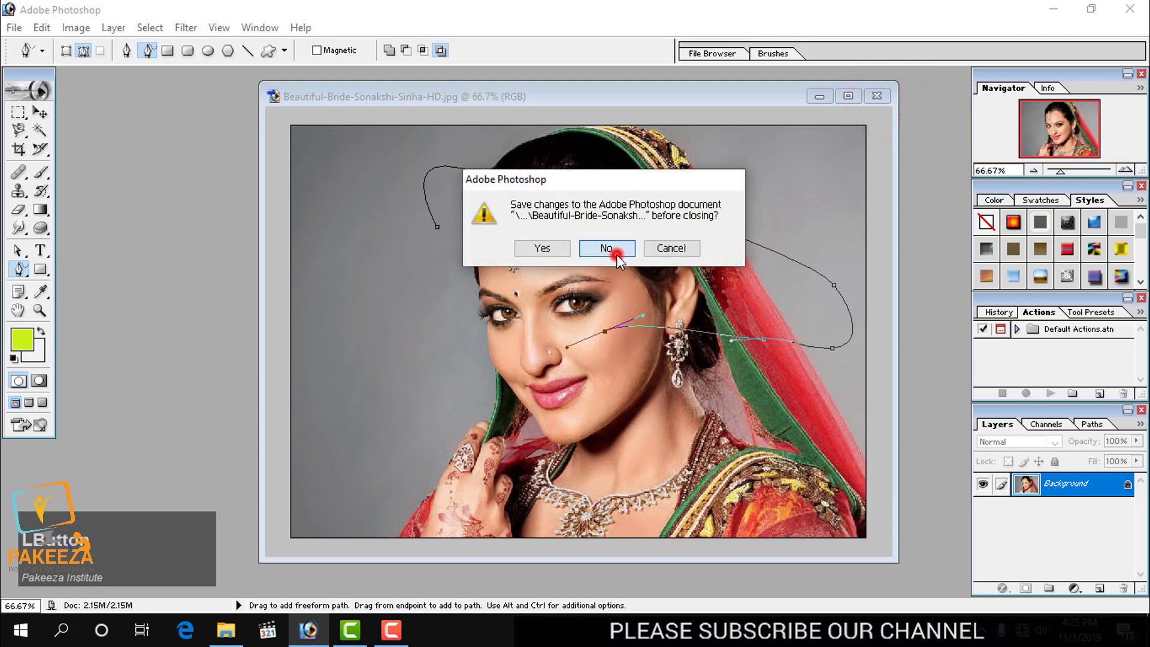
{"action": "left_click", "coordinate": [613, 252]}
{"action": "left_click", "coordinate": [15, 27]}
{"action": "mouse_move", "coordinate": [180, 121]}
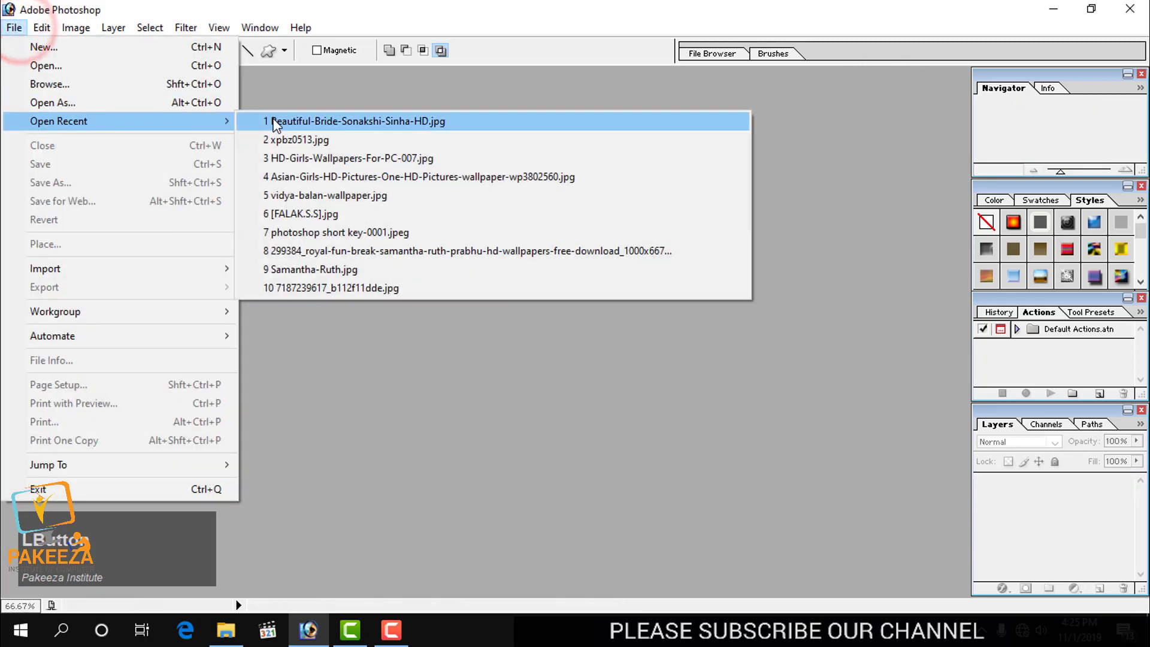
{"action": "left_click", "coordinate": [301, 121]}
{"action": "left_click_drag", "start_coordinate": [426, 86], "coordinate": [702, 114]}
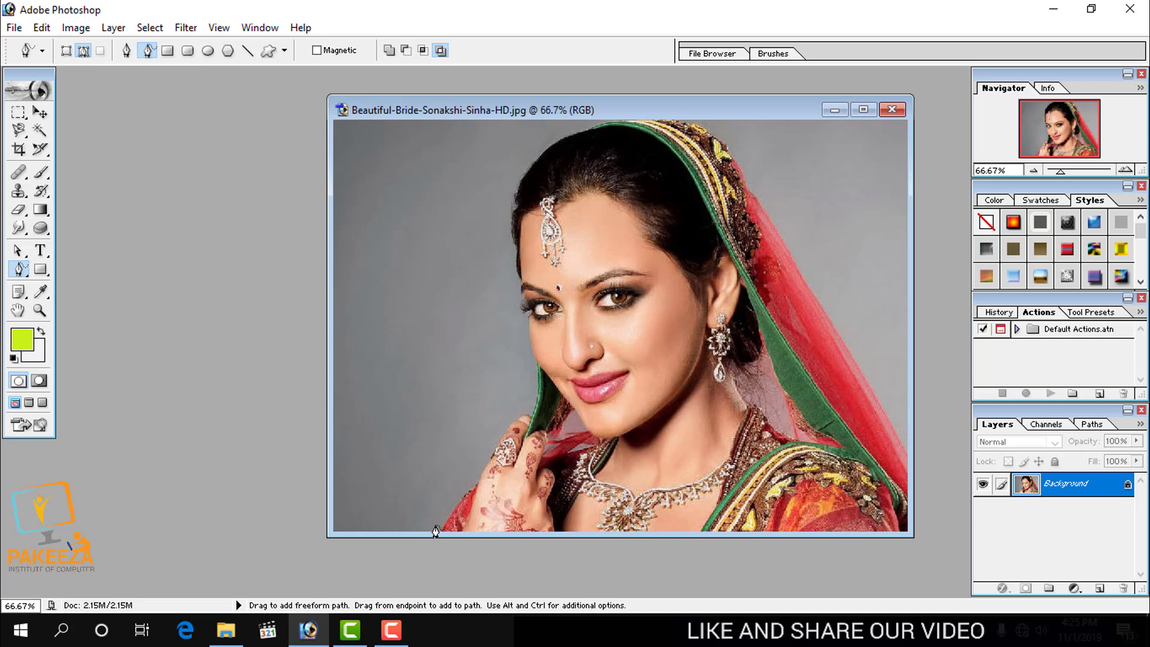
Draw a freeform path around the bride from her lower arm over the face and head and down the veil's outer edge
{"action": "mouse_move", "coordinate": [437, 532]}
{"action": "left_mouse_down"}
{"action": "mouse_move", "coordinate": [533, 404]}
{"action": "mouse_move", "coordinate": [519, 235]}
{"action": "left_mouse_up"}
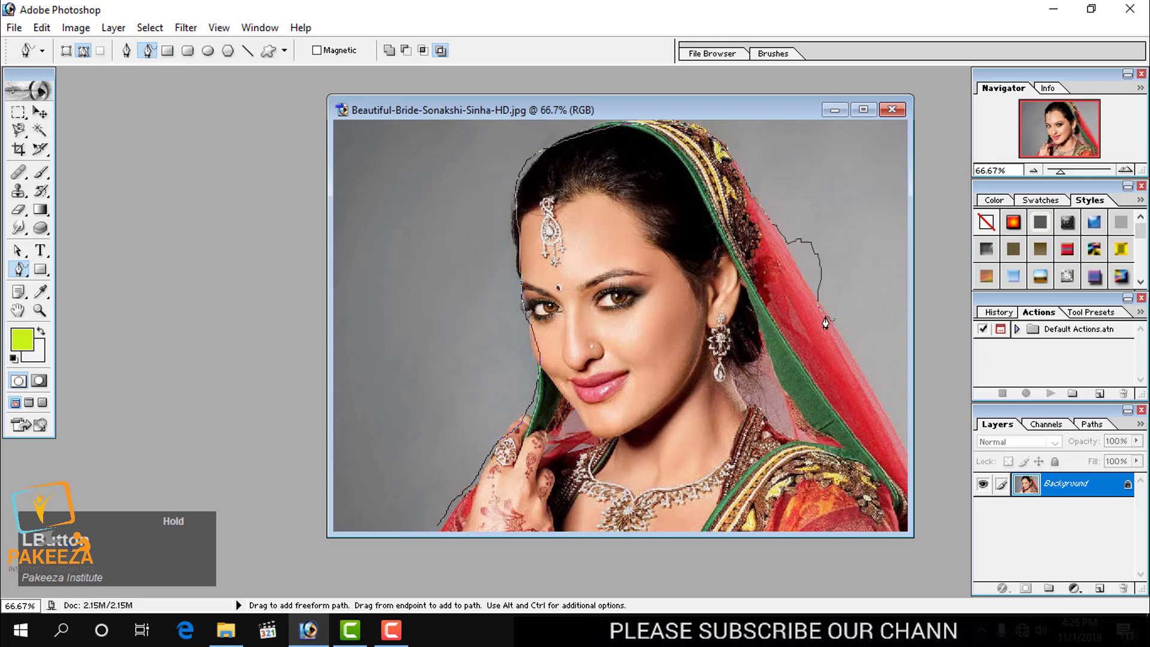
{"action": "left_click_drag", "start_coordinate": [826, 323], "coordinate": [836, 341]}
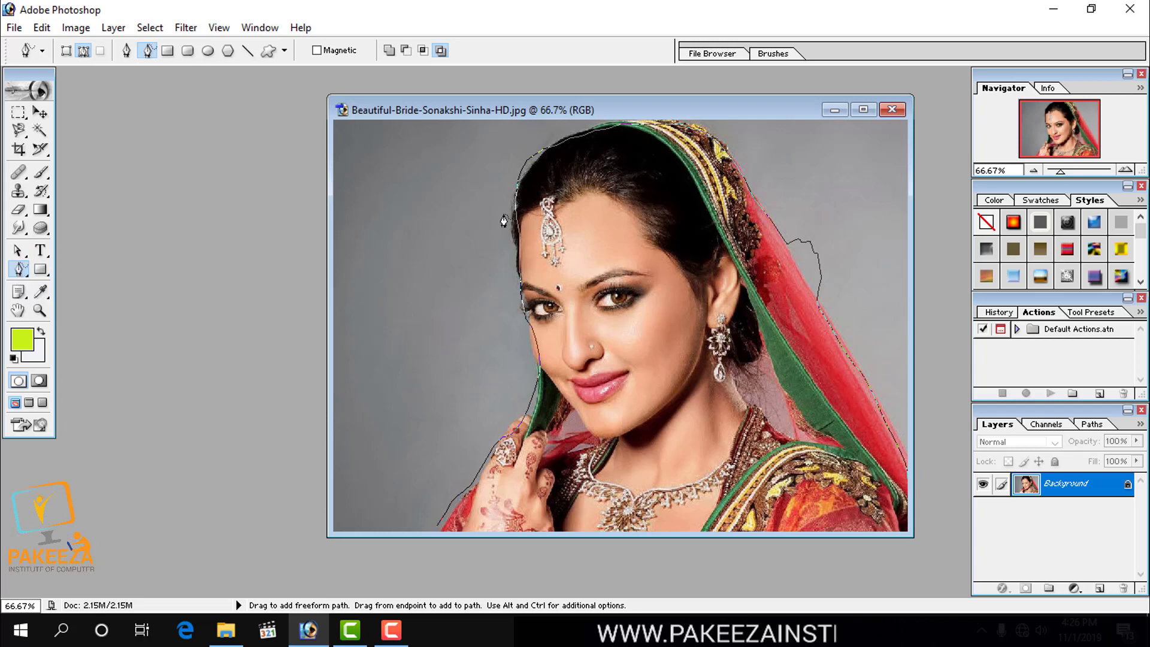
{"action": "left_click", "coordinate": [379, 147]}
{"action": "left_click", "coordinate": [475, 215]}
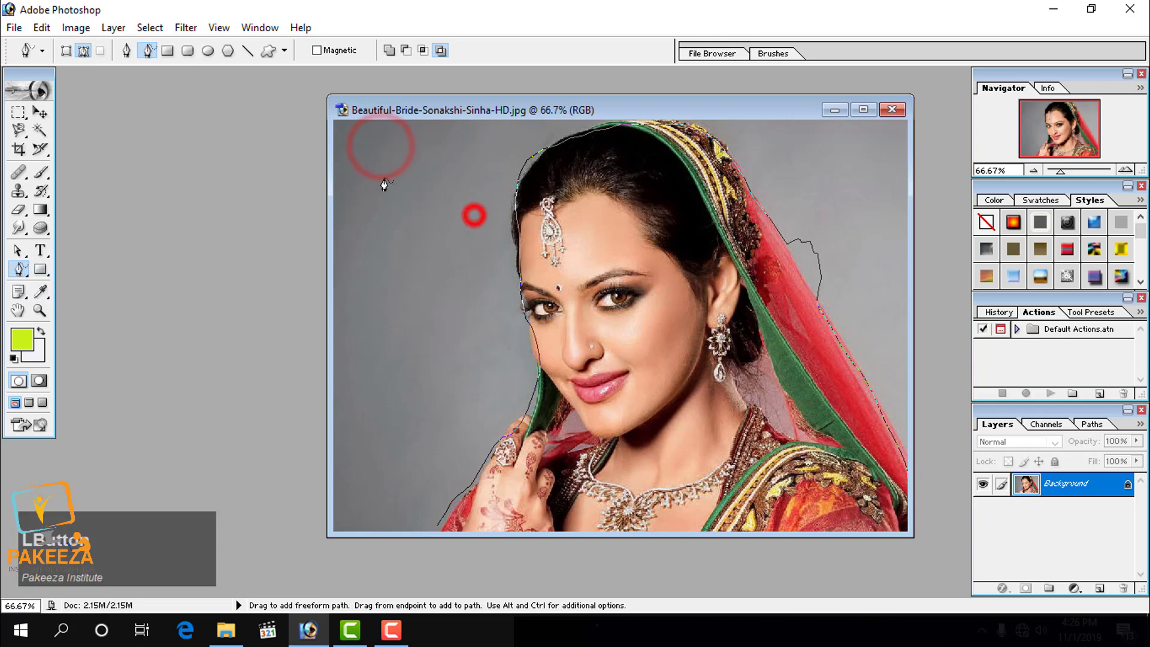
{"action": "left_click", "coordinate": [368, 140]}
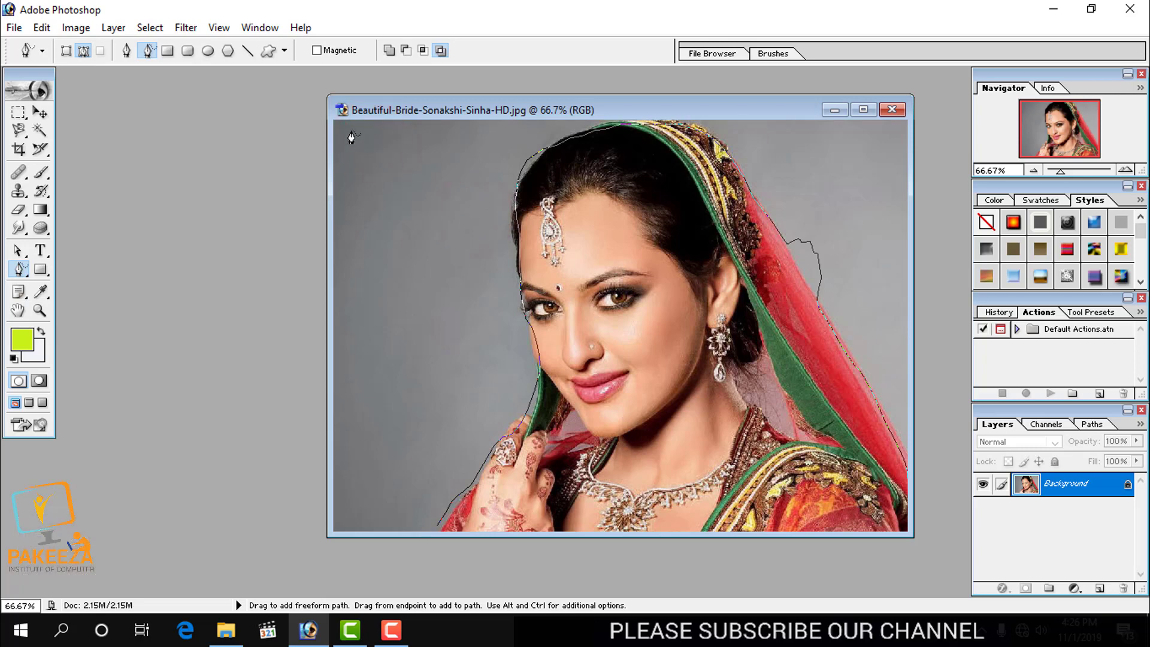
Draw a wavy freeform path winding back and forth across the whole photo and close it at its upper-left start
{"action": "mouse_move", "coordinate": [350, 137]}
{"action": "left_mouse_down"}
{"action": "mouse_move", "coordinate": [397, 203]}
{"action": "mouse_move", "coordinate": [392, 235]}
{"action": "mouse_move", "coordinate": [461, 293]}
{"action": "mouse_move", "coordinate": [557, 327]}
{"action": "mouse_move", "coordinate": [623, 318]}
{"action": "left_mouse_up"}
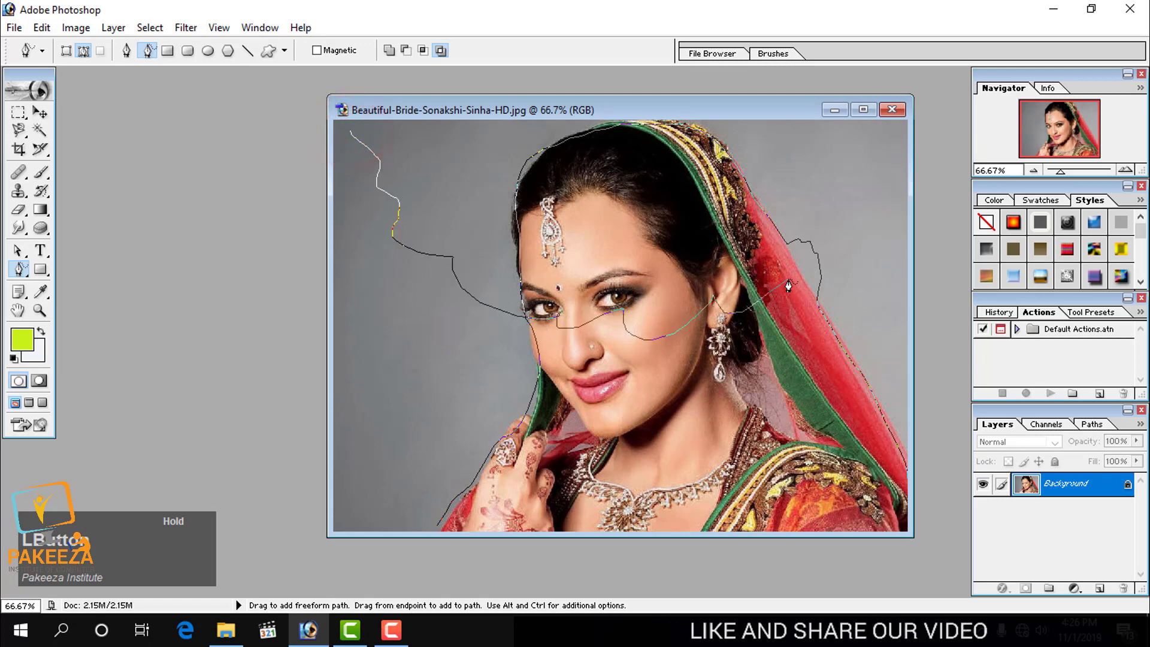
{"action": "mouse_move", "coordinate": [601, 412]}
{"action": "left_mouse_down"}
{"action": "mouse_move", "coordinate": [553, 406]}
{"action": "mouse_move", "coordinate": [489, 378]}
{"action": "left_mouse_up"}
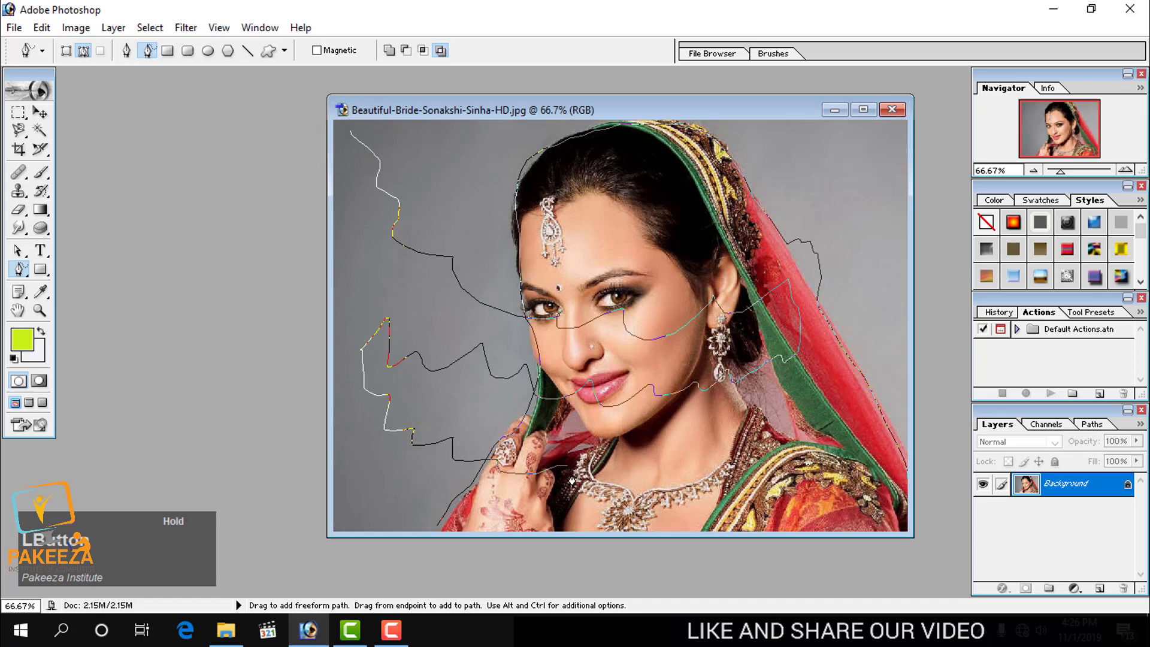
{"action": "mouse_move", "coordinate": [571, 479]}
{"action": "left_mouse_down"}
{"action": "mouse_move", "coordinate": [647, 471]}
{"action": "mouse_move", "coordinate": [733, 435]}
{"action": "left_mouse_up"}
{"action": "mouse_move", "coordinate": [787, 472]}
{"action": "left_mouse_down"}
{"action": "mouse_move", "coordinate": [741, 496]}
{"action": "mouse_move", "coordinate": [843, 464]}
{"action": "mouse_move", "coordinate": [871, 419]}
{"action": "left_mouse_up"}
{"action": "mouse_move", "coordinate": [825, 236]}
{"action": "left_mouse_down"}
{"action": "mouse_move", "coordinate": [768, 223]}
{"action": "mouse_move", "coordinate": [719, 171]}
{"action": "mouse_move", "coordinate": [509, 147]}
{"action": "left_mouse_up"}
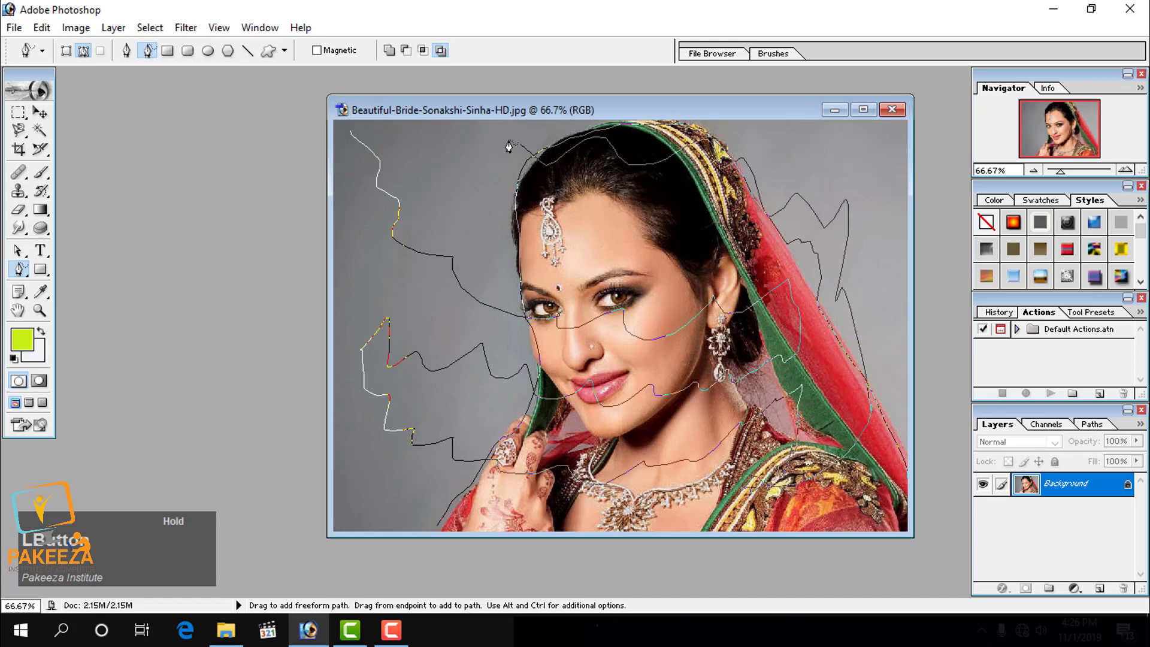
{"action": "left_click_drag", "start_coordinate": [352, 138], "coordinate": [352, 138]}
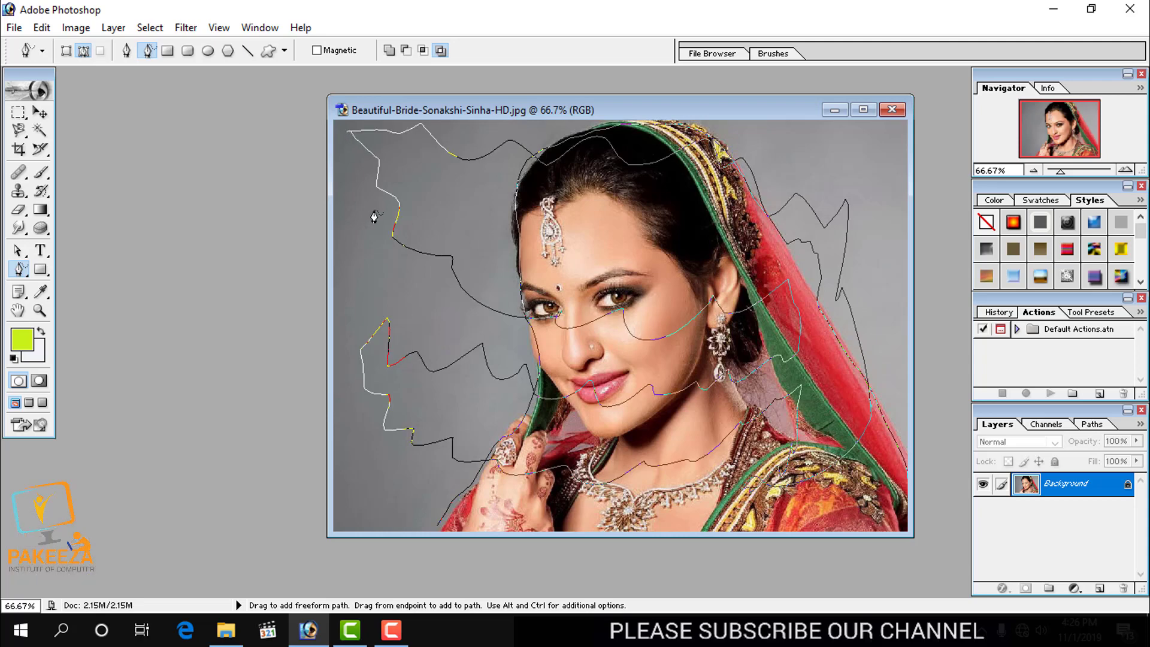
Convert the freeform paths into a selection and copy the selected area to a new layer
{"action": "key", "text": "ctrl+Return"}
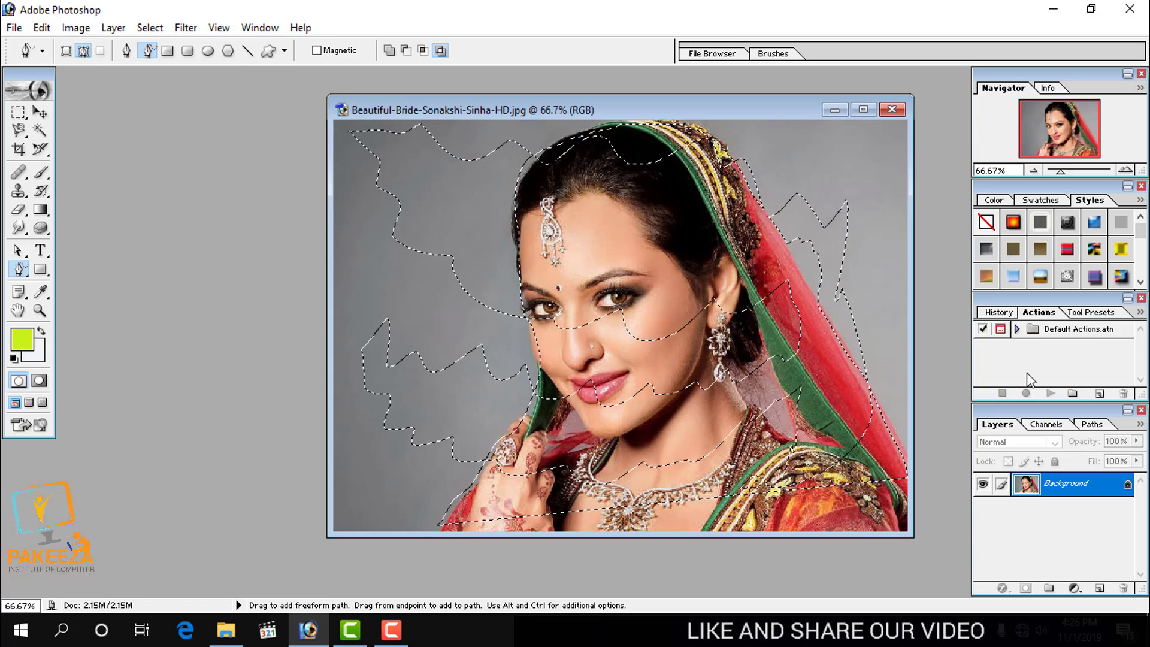
{"action": "key", "text": "ctrl+j"}
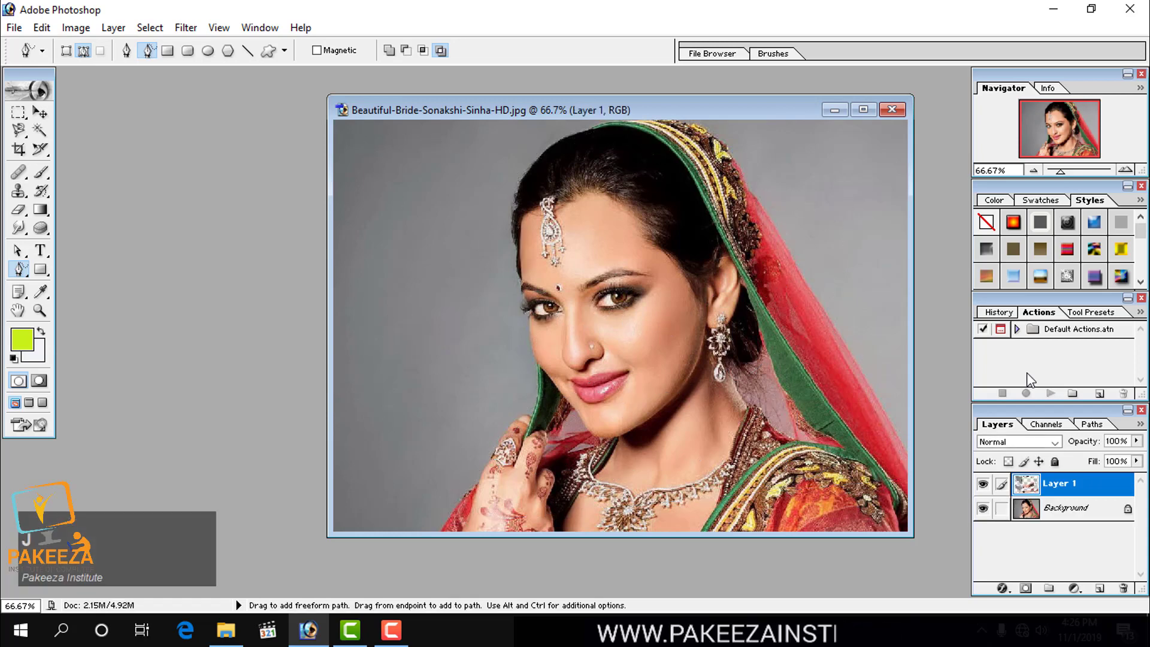
Hide the Background layer so only the copied area on Layer 1 shows
{"action": "left_click_drag", "start_coordinate": [605, 105], "coordinate": [584, 106]}
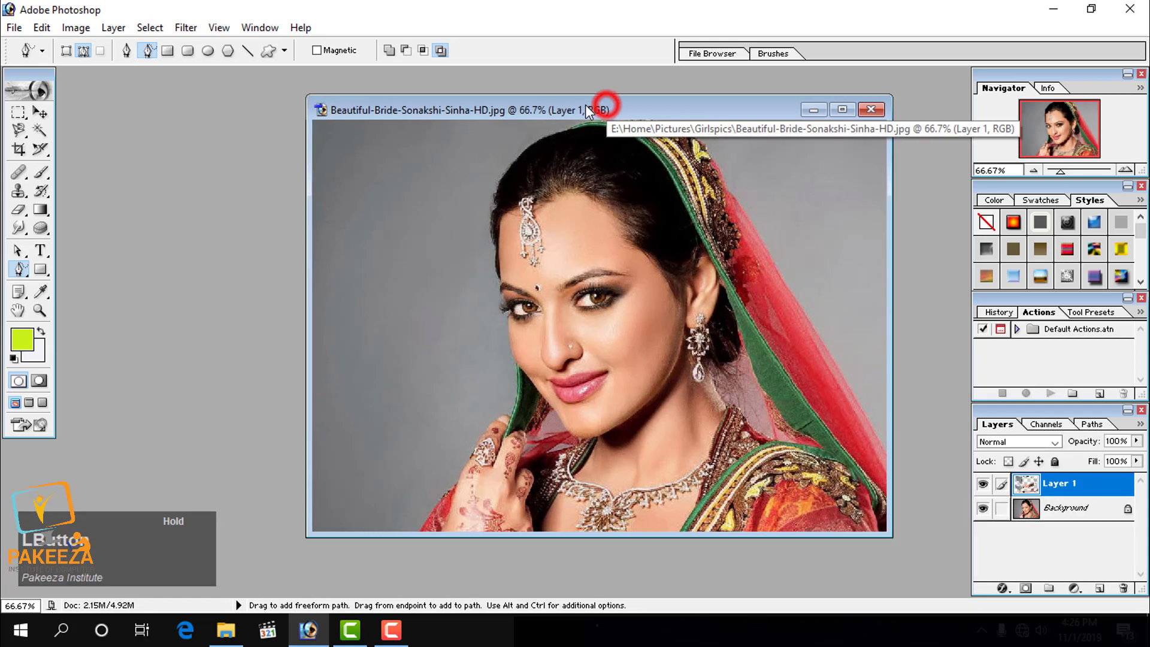
{"action": "left_click", "coordinate": [984, 509]}
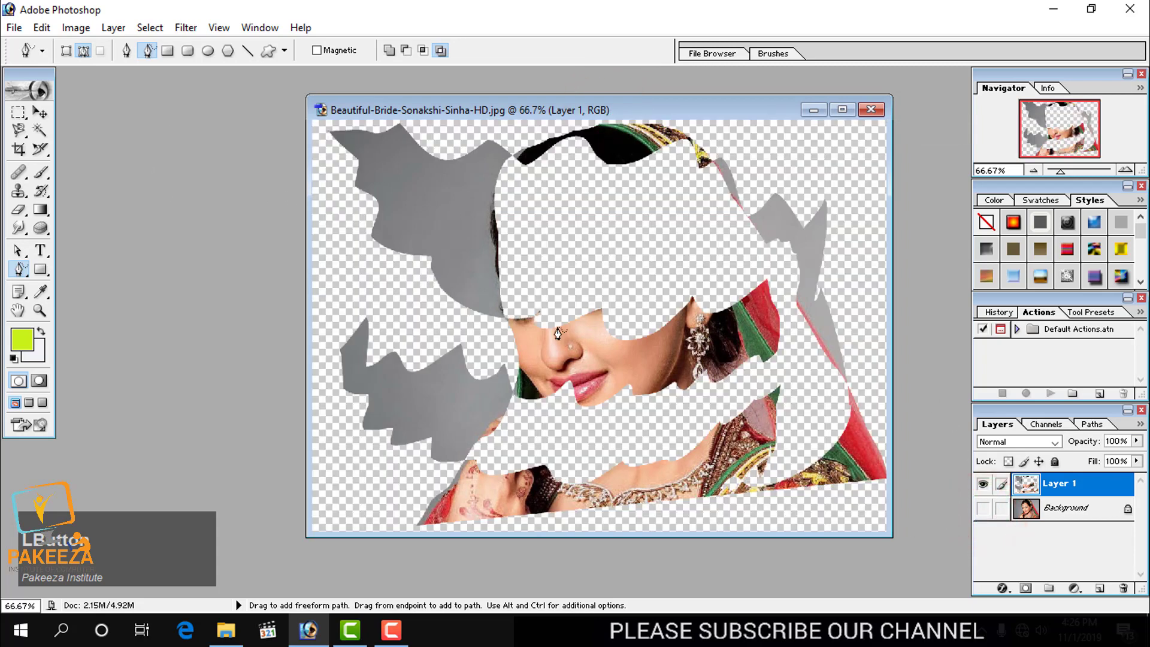
Try filling Layer 1 with the foreground color without a selection, and undo the fill
{"action": "left_click", "coordinate": [18, 112]}
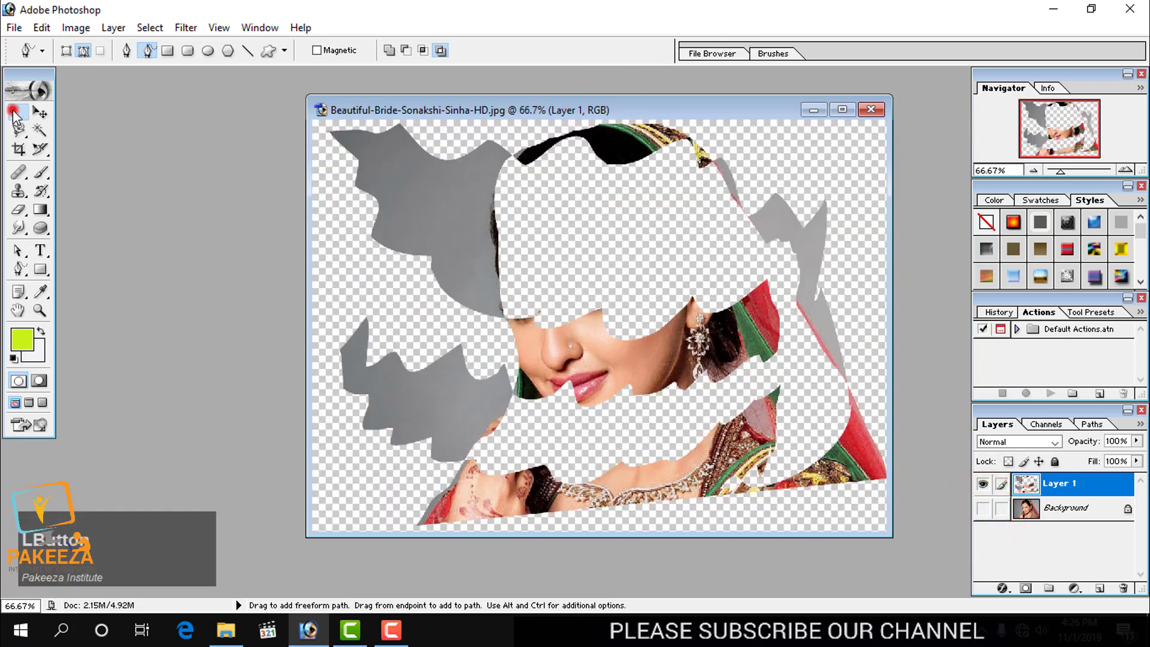
{"action": "right_click", "coordinate": [412, 192]}
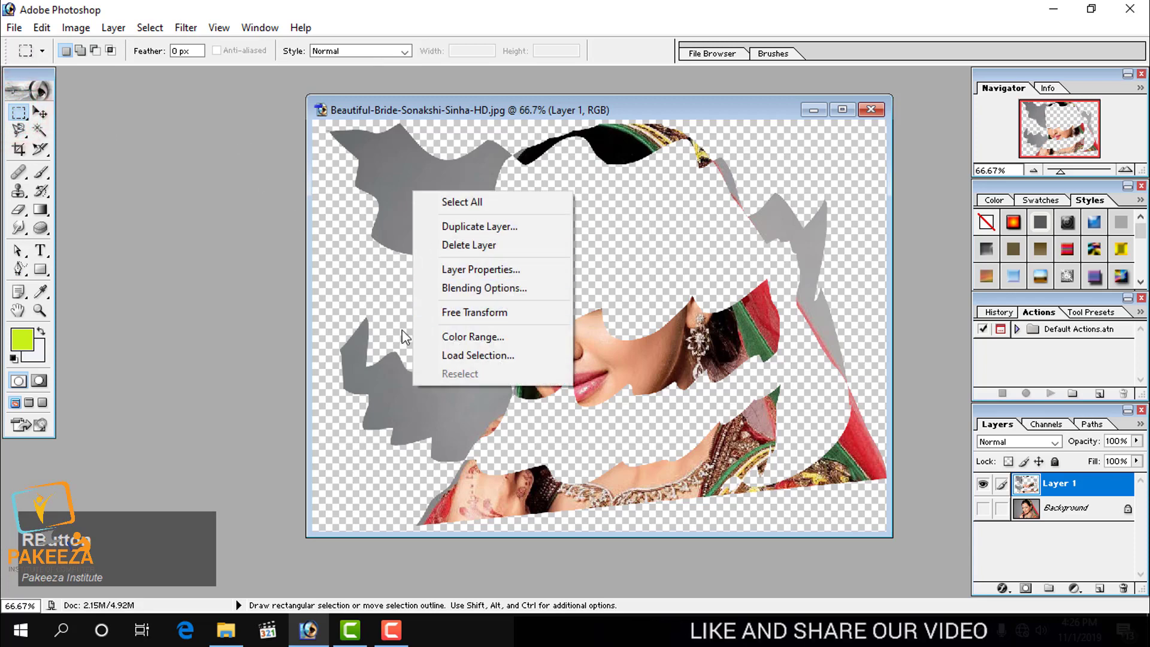
{"action": "left_click", "coordinate": [75, 28]}
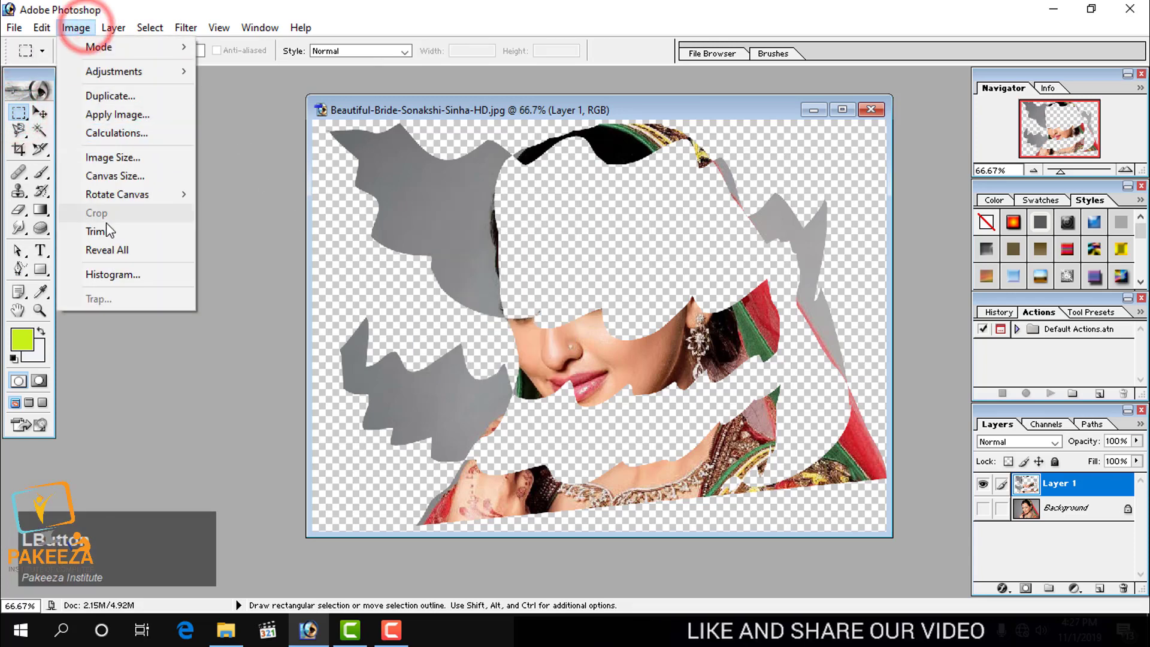
{"action": "left_click", "coordinate": [42, 28]}
{"action": "left_click", "coordinate": [67, 286]}
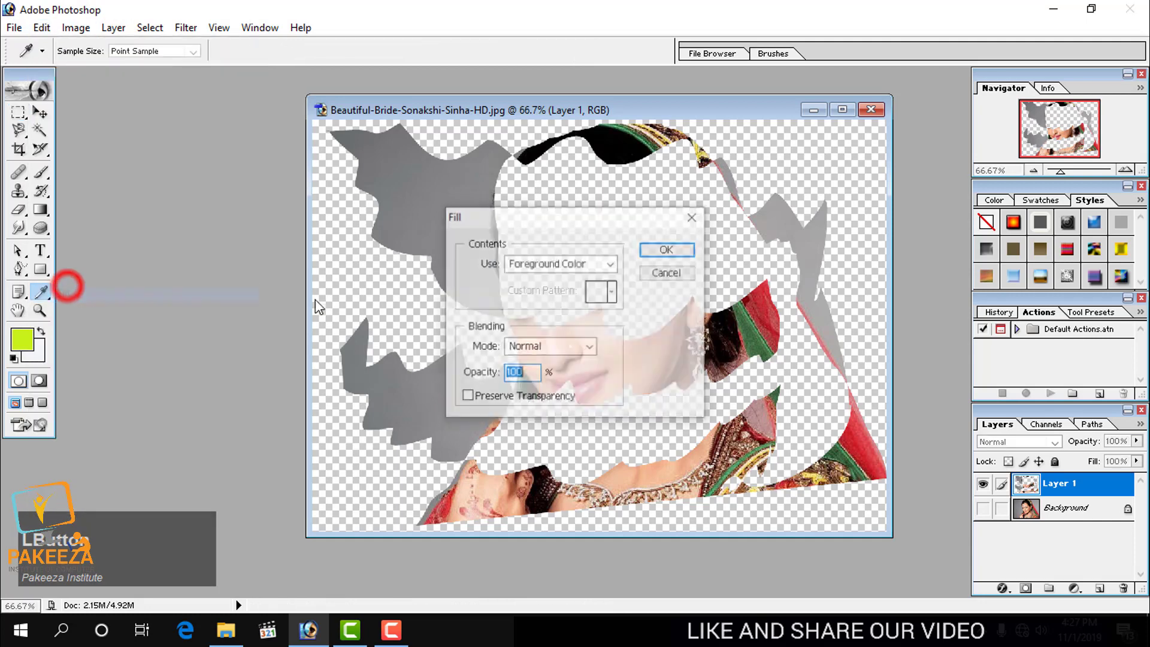
{"action": "left_click", "coordinate": [551, 263]}
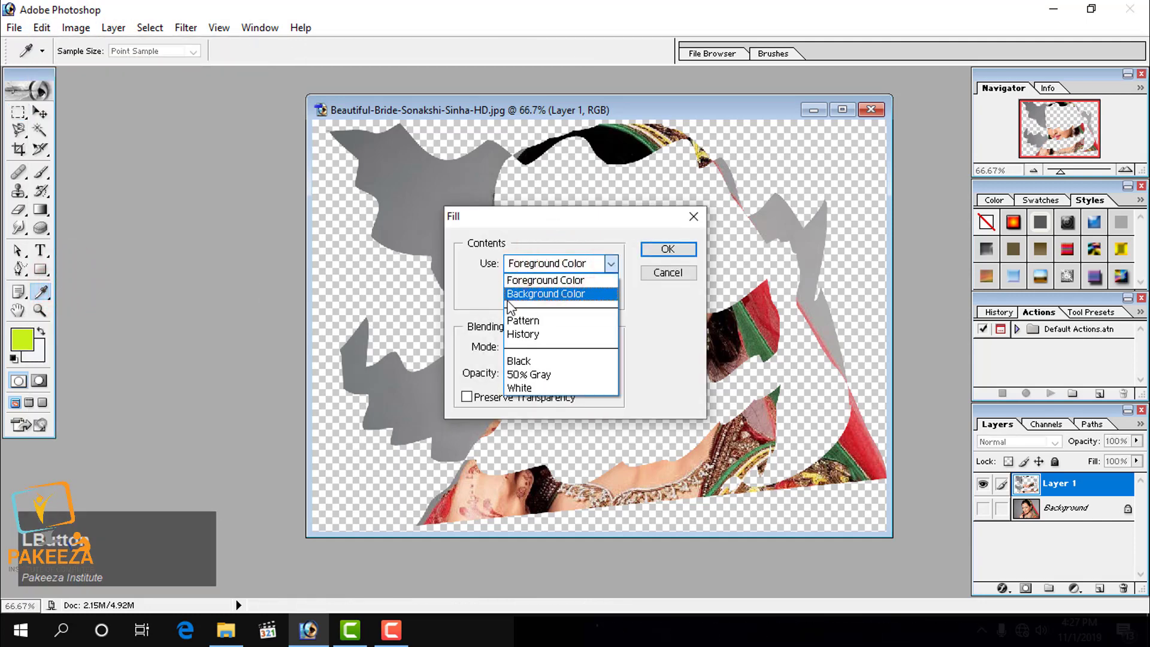
{"action": "left_click", "coordinate": [550, 280]}
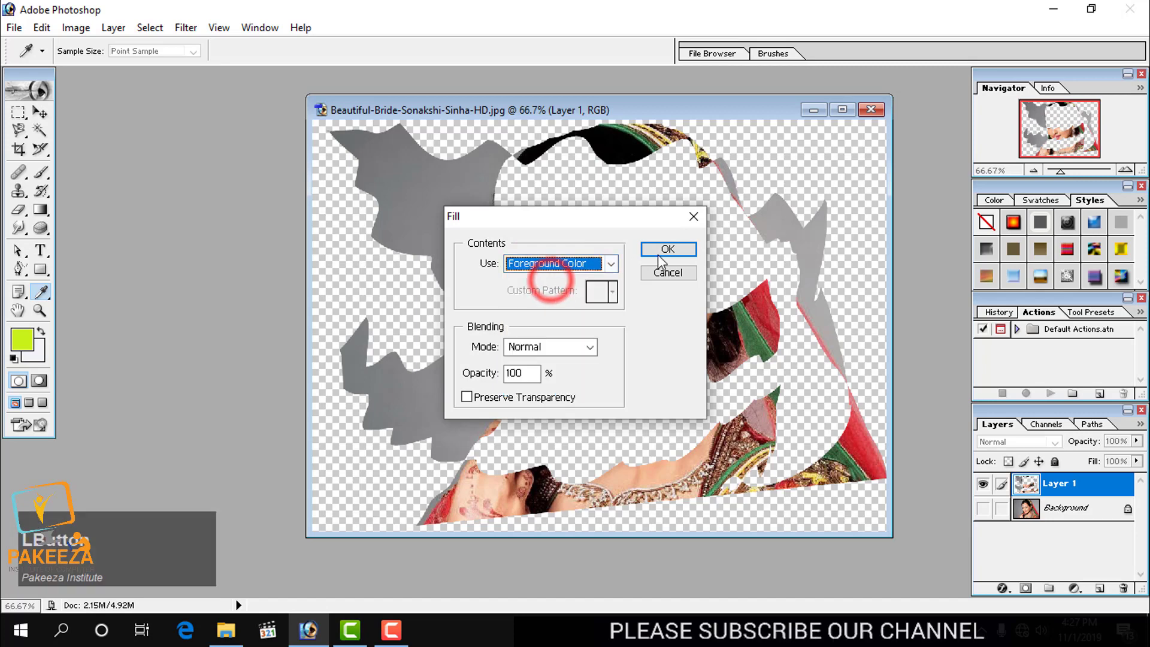
{"action": "left_click", "coordinate": [664, 250]}
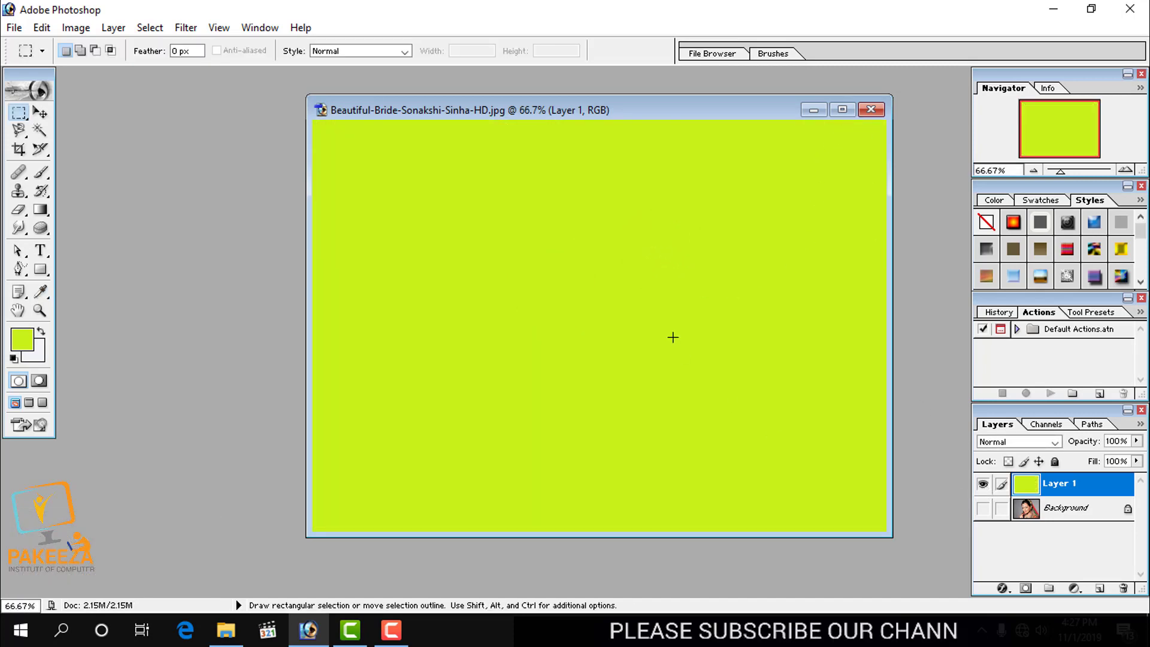
{"action": "key", "text": "z"}
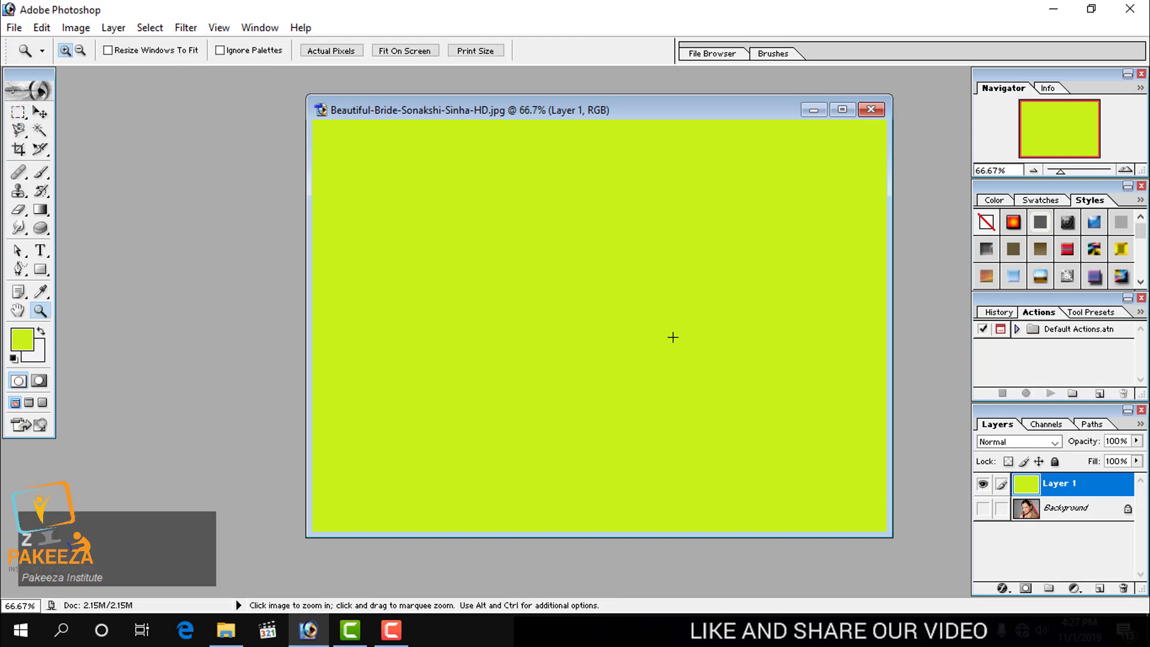
{"action": "key", "text": "ctrl+z"}
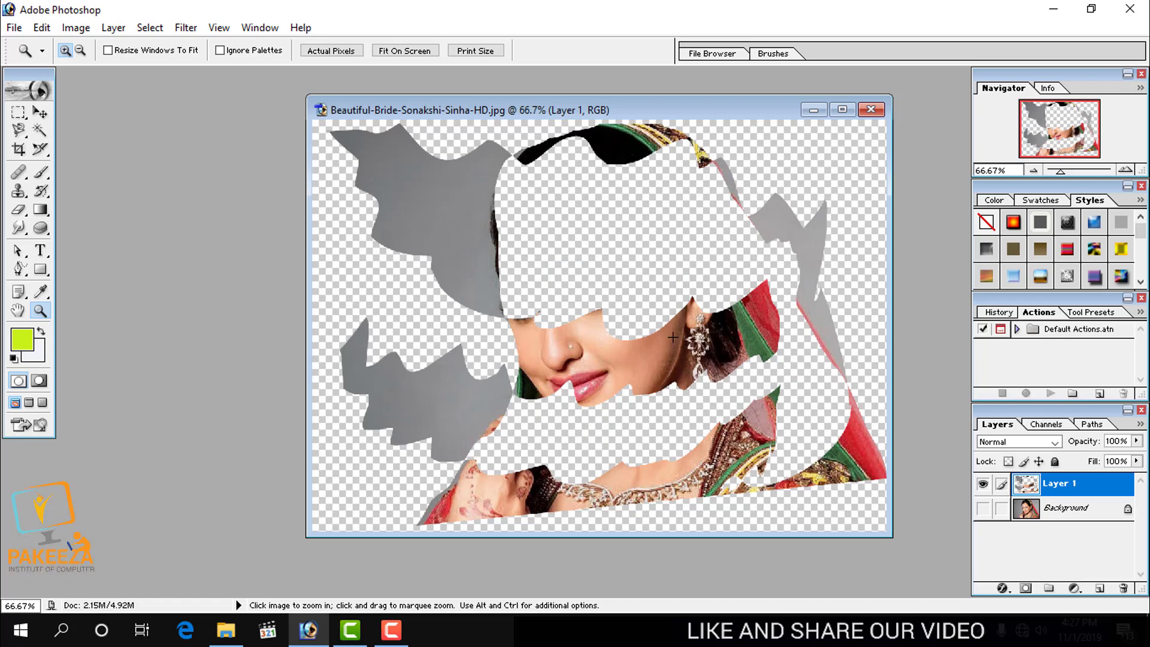
Load the Work Path as a selection and fill it with the foreground color on Layer 1
{"action": "left_click", "coordinate": [1091, 423]}
{"action": "left_click", "coordinate": [1001, 446]}
{"action": "double_click", "coordinate": [1000, 448]}
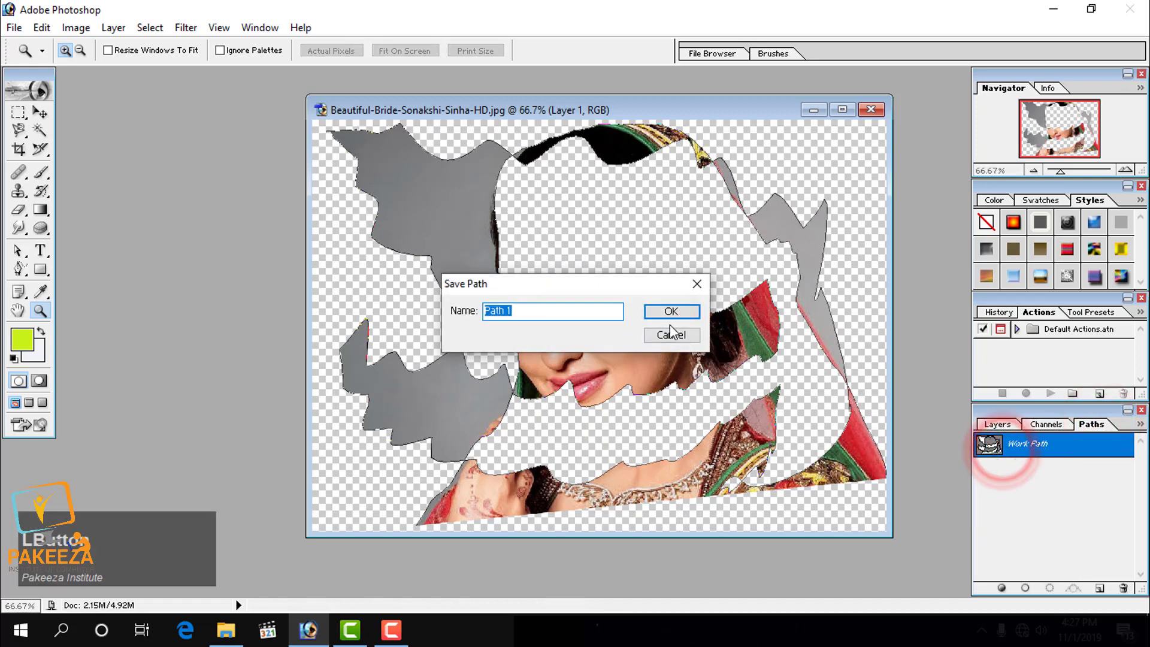
{"action": "left_click", "coordinate": [683, 338]}
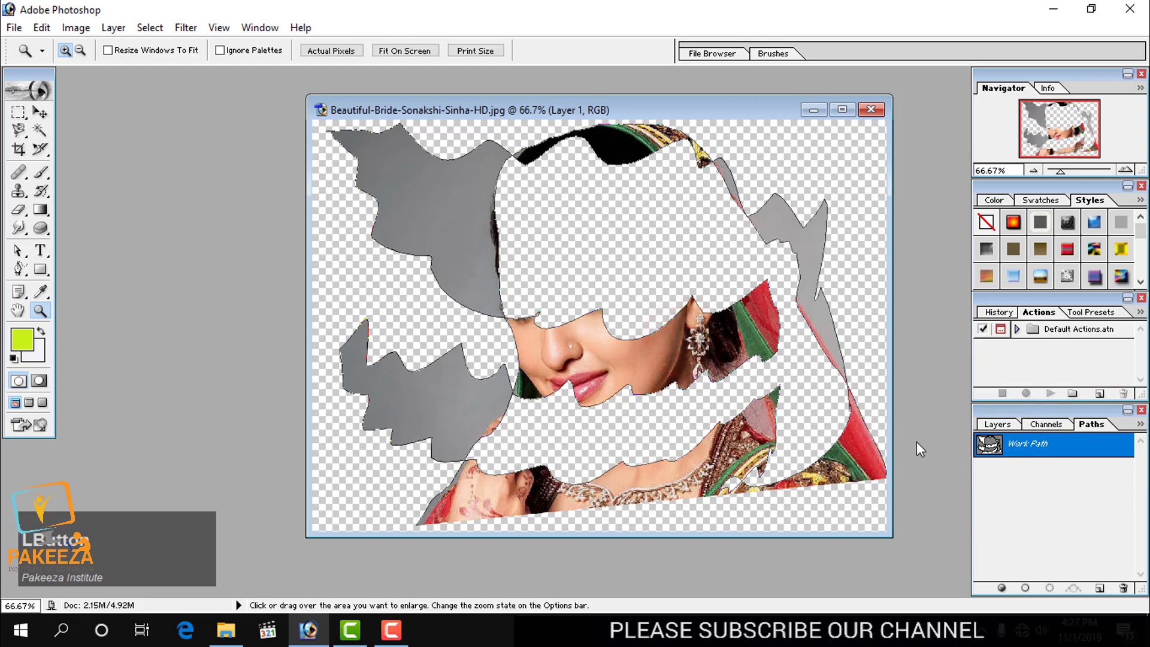
{"action": "key", "text": "ctrl+Return"}
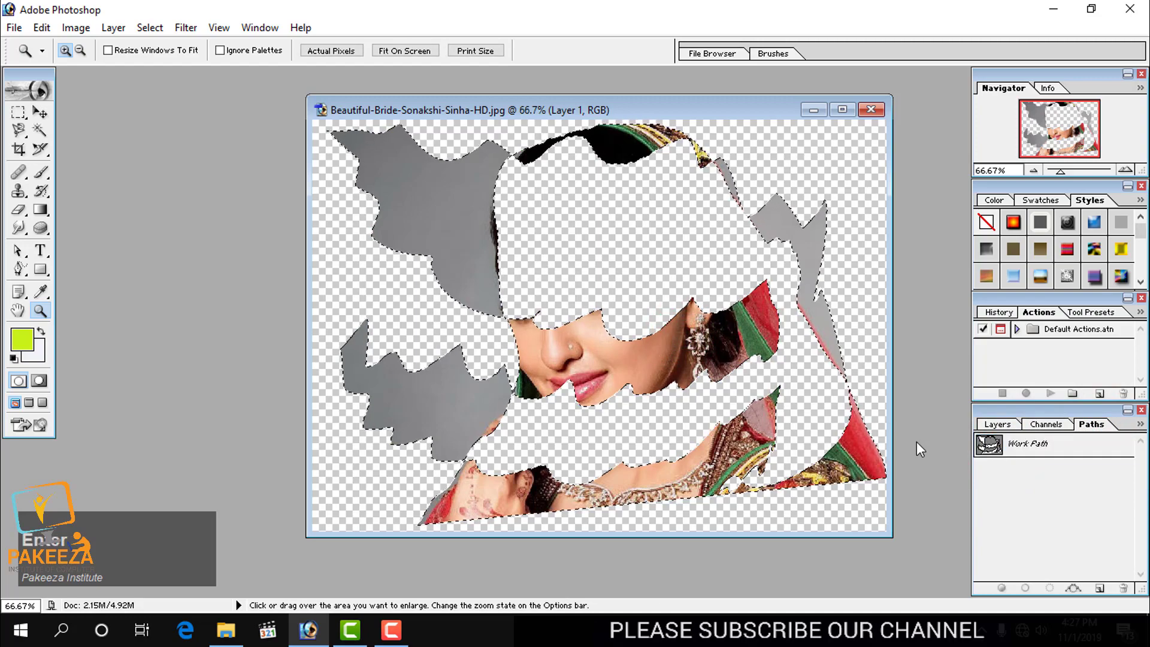
{"action": "left_click", "coordinate": [62, 28]}
{"action": "mouse_move", "coordinate": [42, 28]}
{"action": "left_click", "coordinate": [72, 289]}
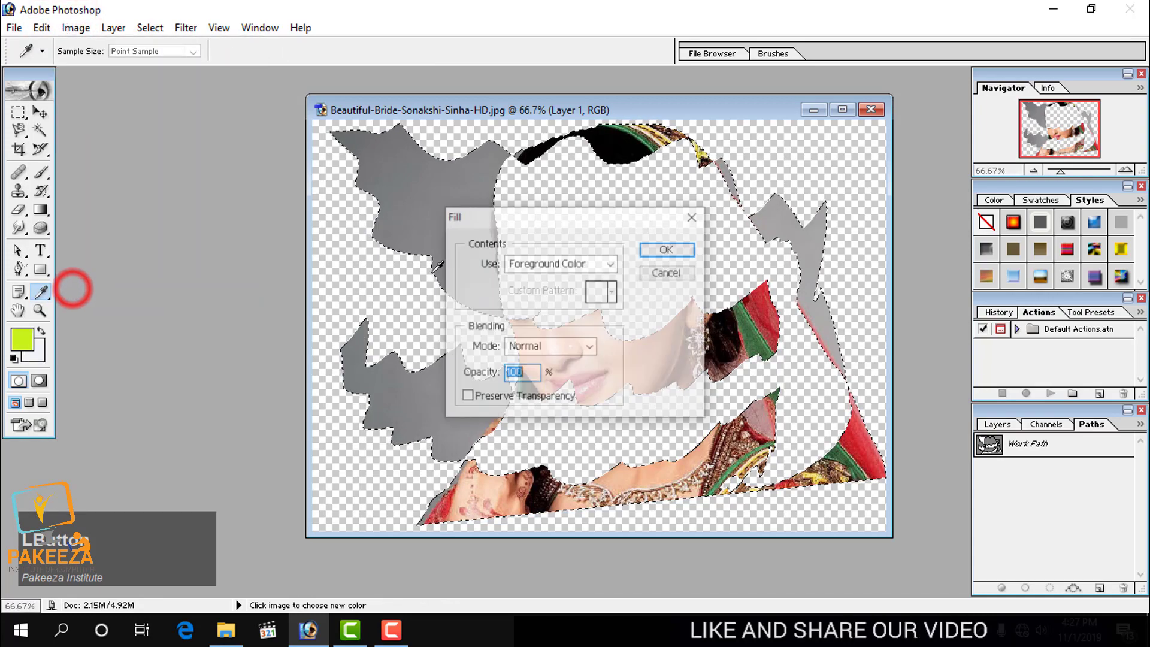
{"action": "left_click", "coordinate": [662, 246]}
{"action": "key", "text": "z"}
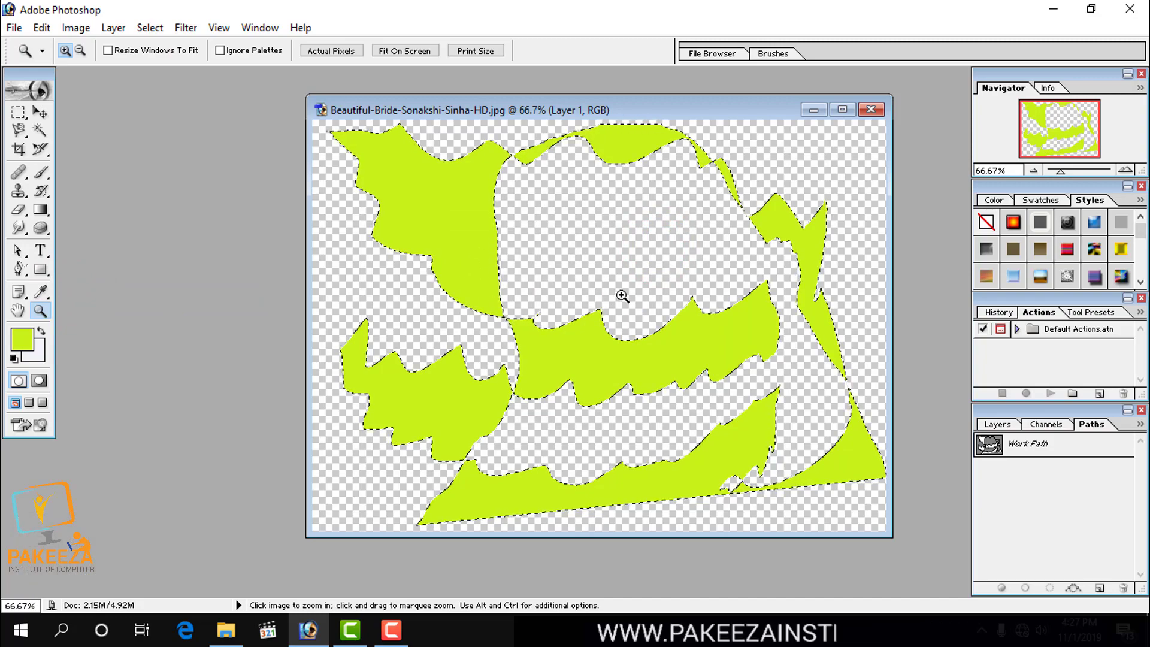
Undo the fill, the layer copy and the freeform paths back to the plain bride photo
{"action": "left_click", "coordinate": [996, 424]}
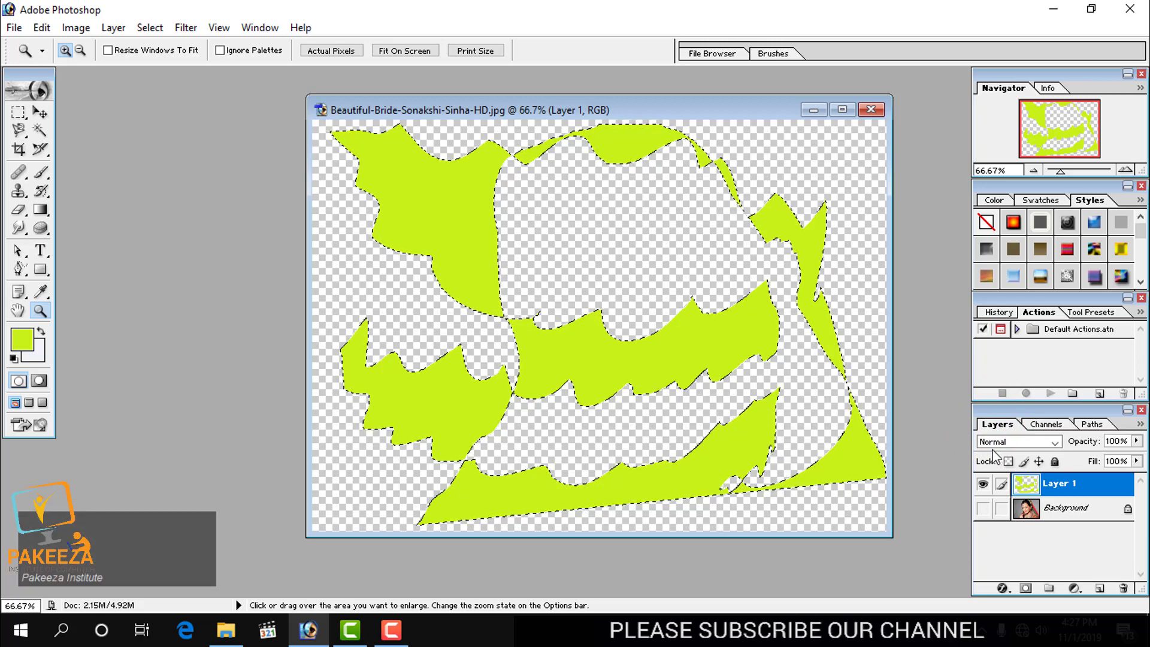
{"action": "key", "text": "ctrl+z"}
{"action": "key", "text": "ctrl+alt+z"}
{"action": "key", "text": "ctrl+alt+z"}
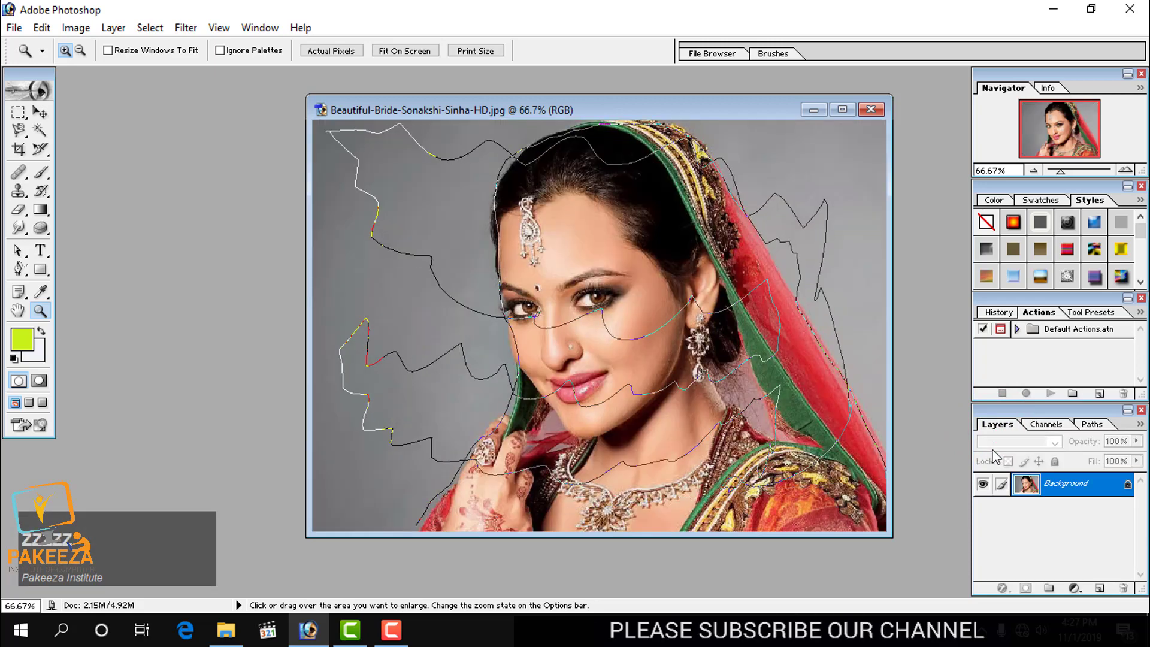
{"action": "key", "text": "ctrl+alt+z"}
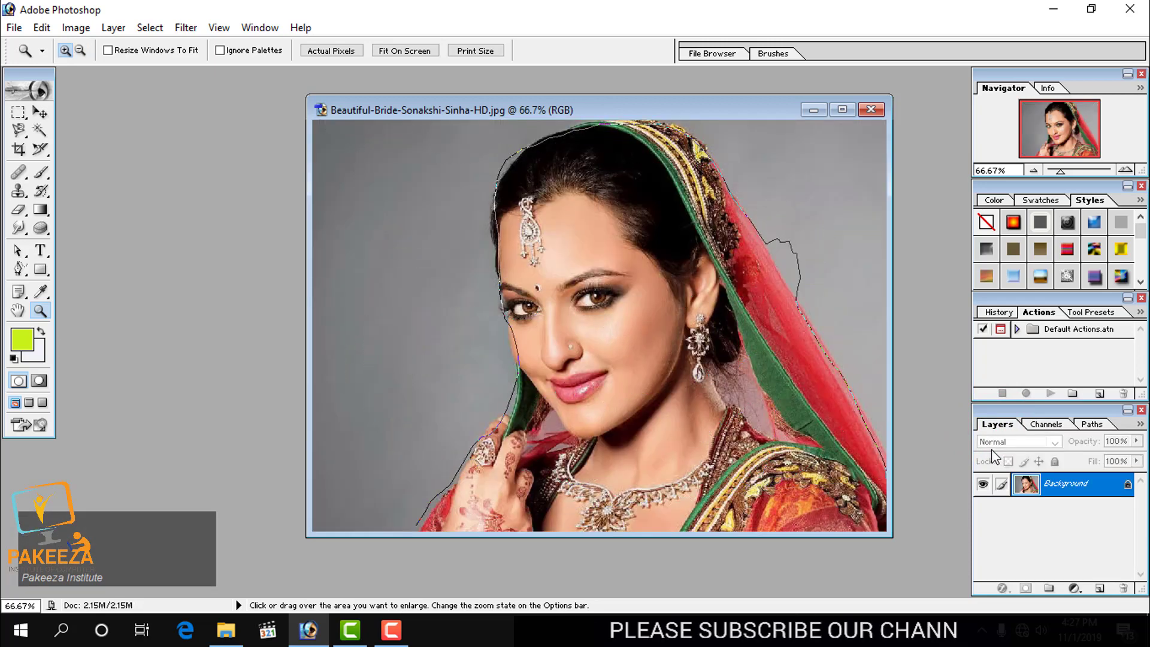
{"action": "key", "text": "ctrl+alt+z"}
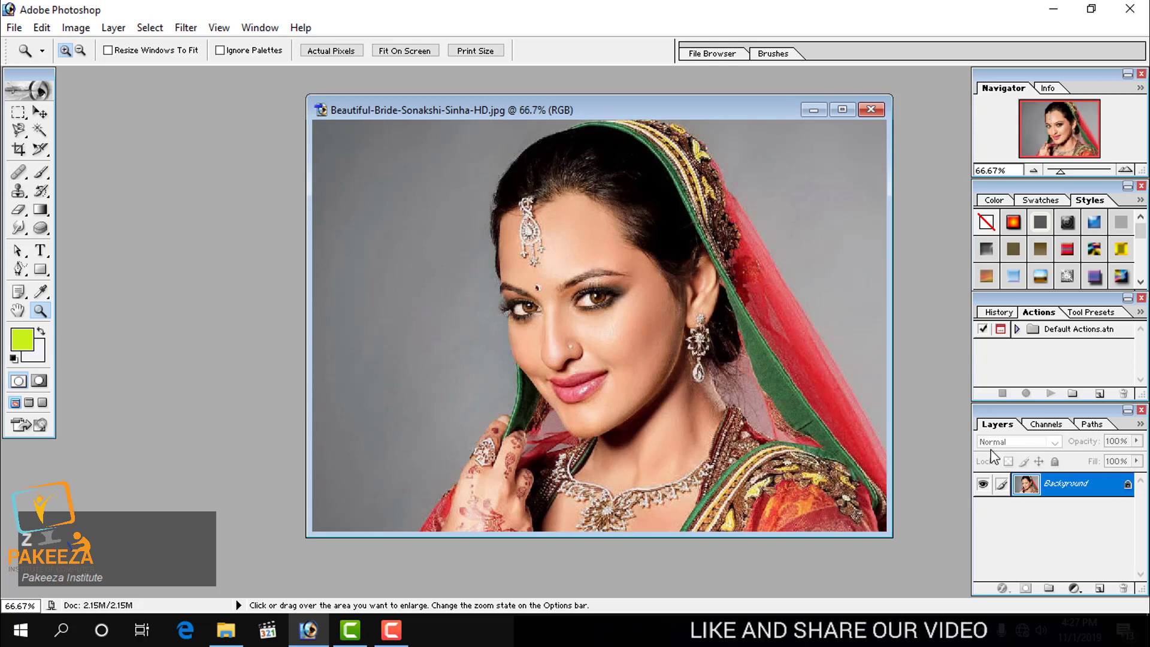
Draw a rectangular path over the photo's upper-left area down to the bride's eyes and convert it into a selection
{"action": "left_click", "coordinate": [286, 12]}
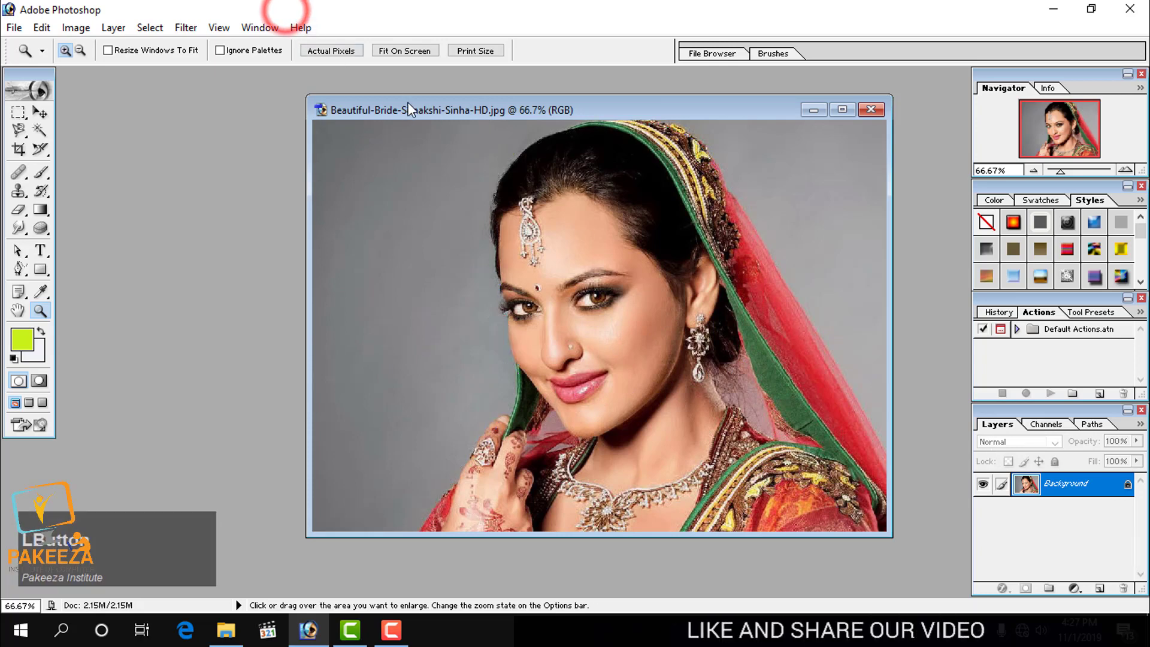
{"action": "left_click_drag", "start_coordinate": [409, 109], "coordinate": [351, 94]}
{"action": "left_click", "coordinate": [19, 268]}
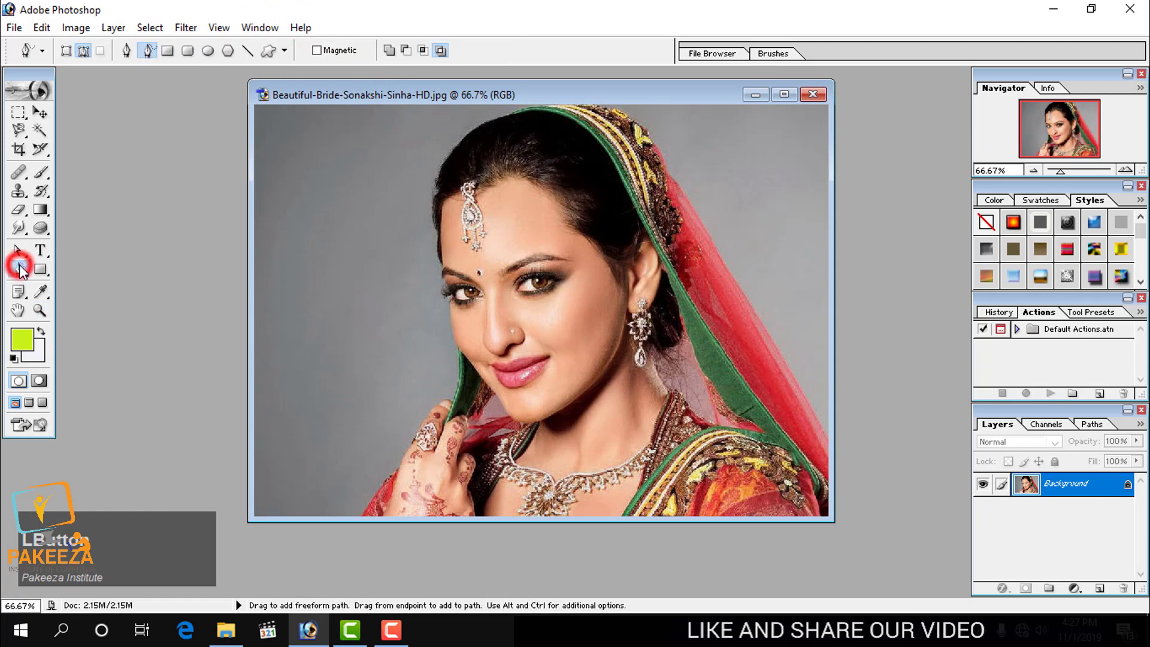
{"action": "left_click", "coordinate": [168, 52]}
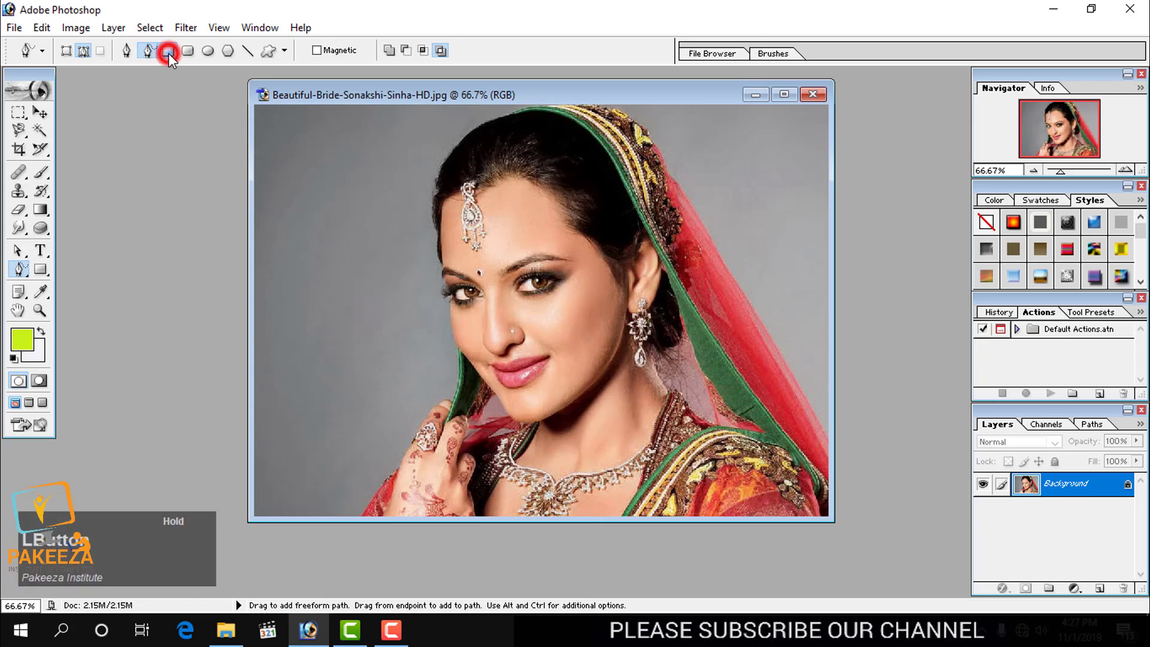
{"action": "left_click_drag", "start_coordinate": [288, 130], "coordinate": [535, 323]}
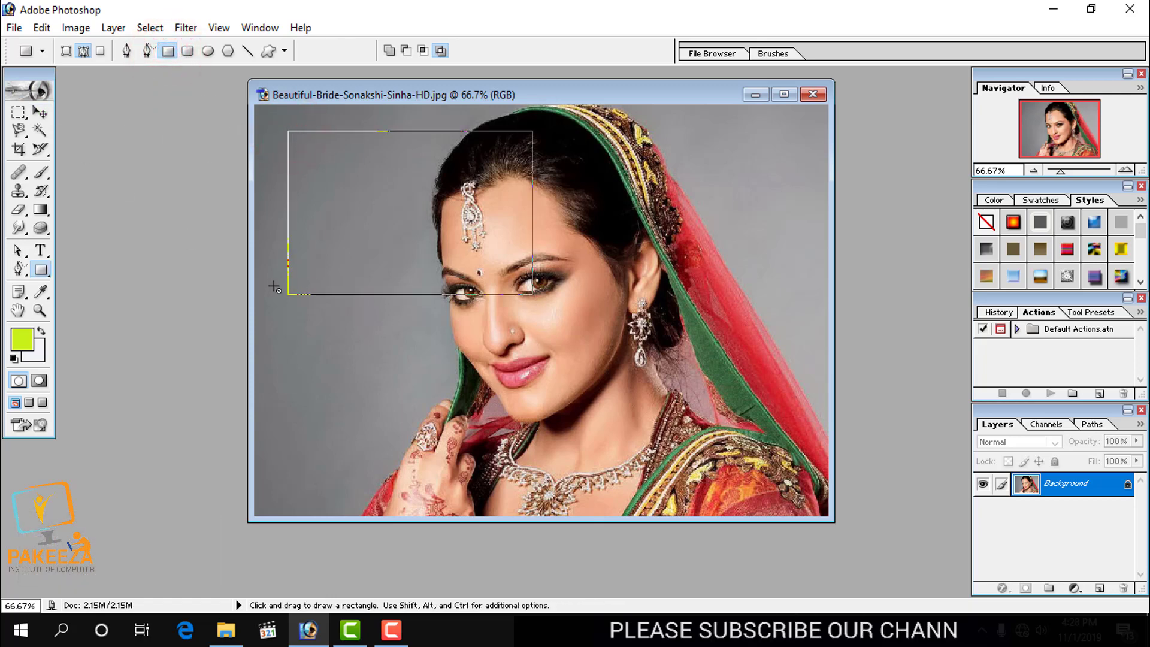
{"action": "key", "text": "Return"}
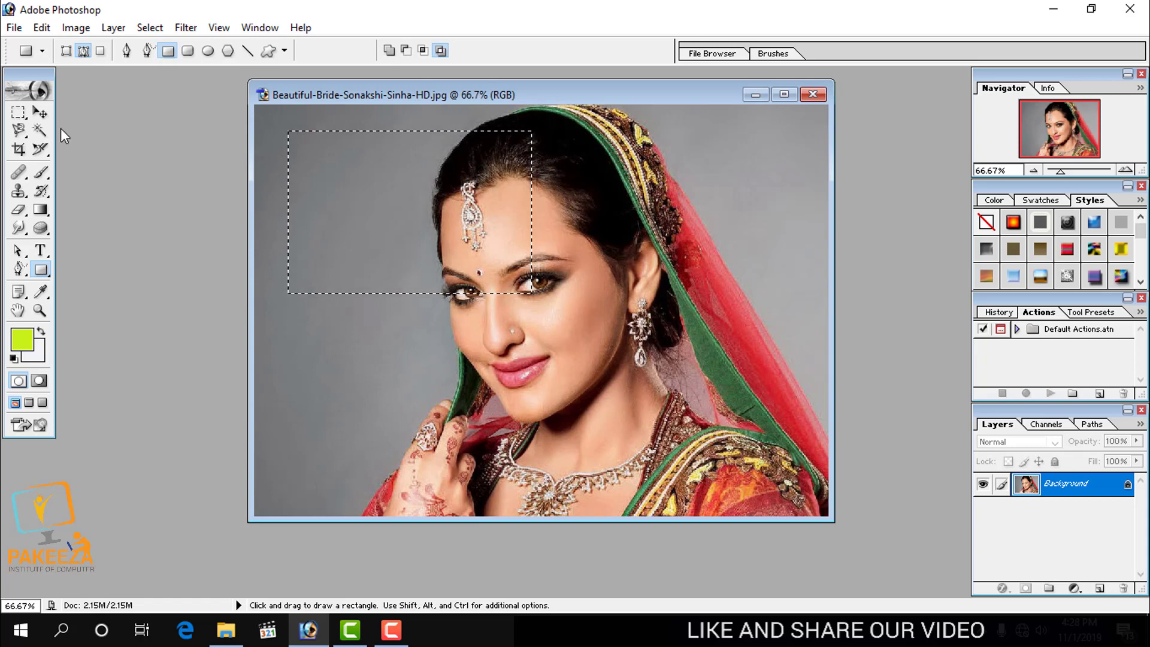
Move the selected rectangular piece of the photo to the right over the veil with the Move tool
{"action": "left_click", "coordinate": [39, 113]}
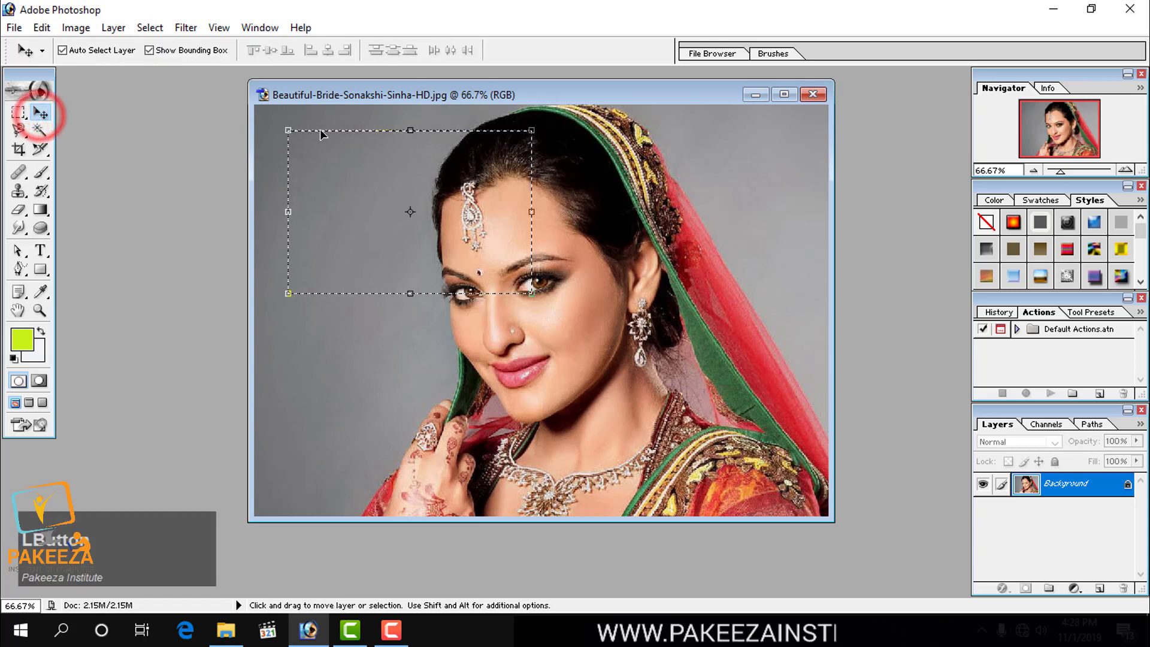
{"action": "left_click_drag", "start_coordinate": [332, 143], "coordinate": [598, 208]}
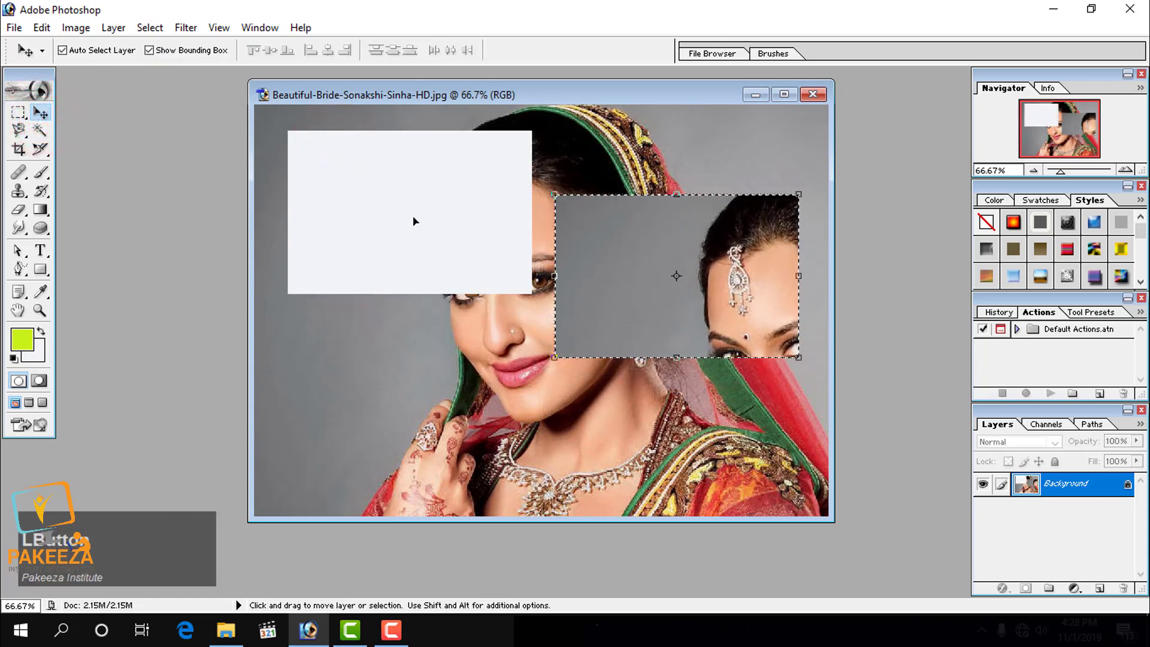
Switch back to the Freeform Pen tool and enable its Magnetic option
{"action": "left_click", "coordinate": [20, 269]}
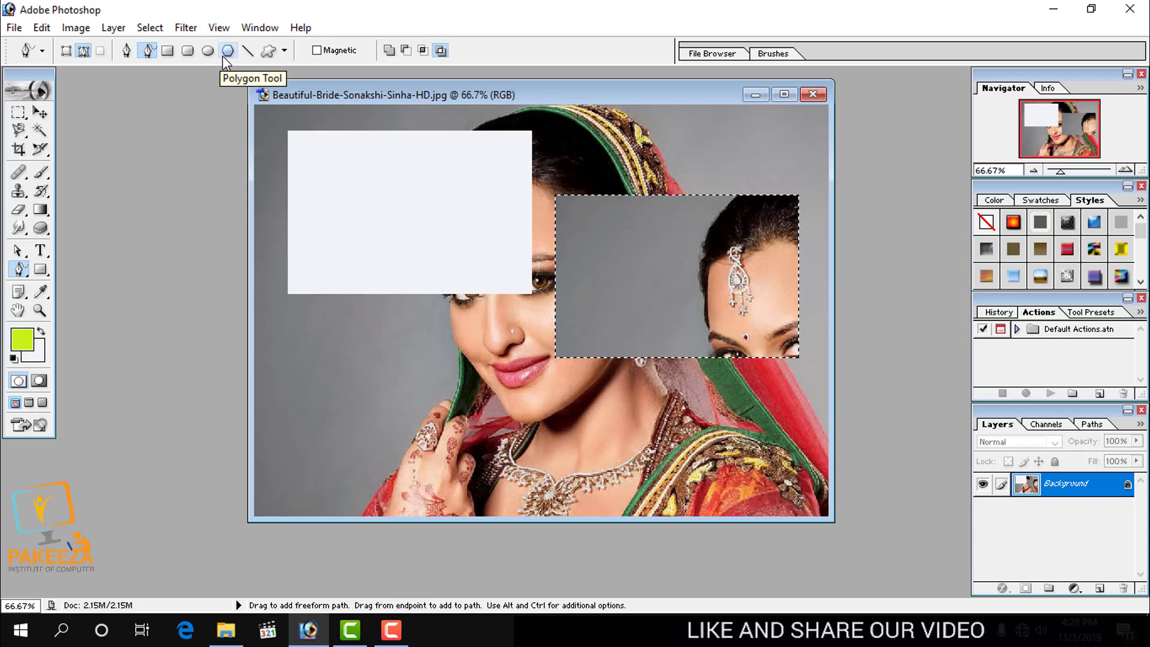
{"action": "left_click", "coordinate": [284, 52]}
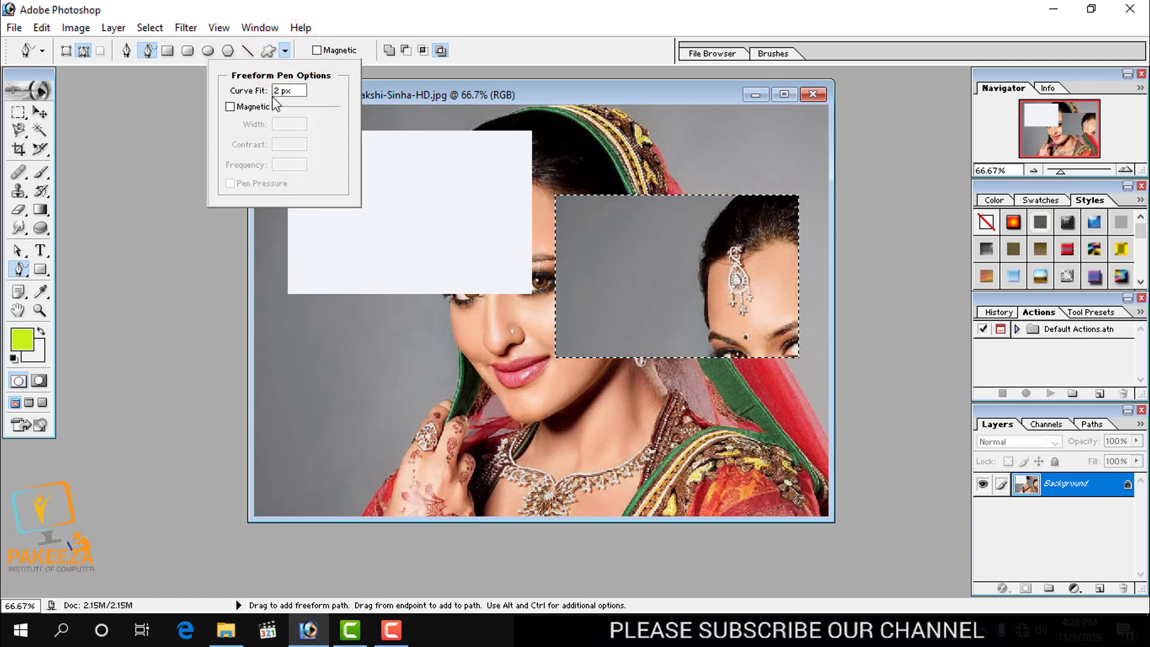
{"action": "left_click", "coordinate": [230, 107]}
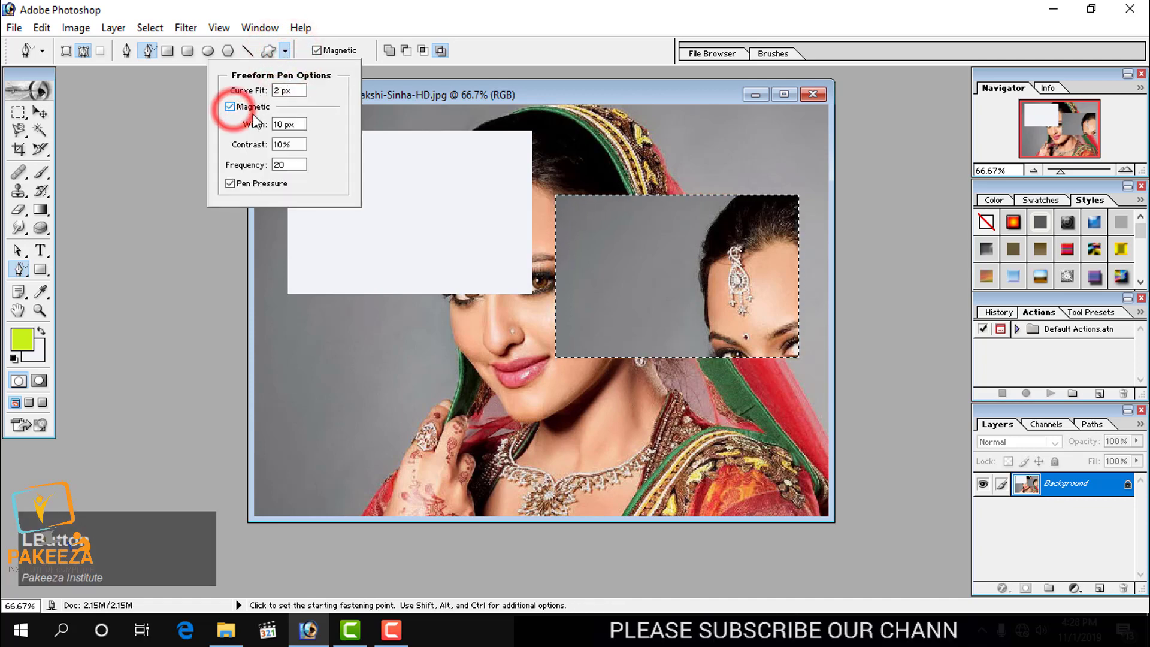
{"action": "left_click", "coordinate": [430, 92]}
{"action": "left_click", "coordinate": [440, 52]}
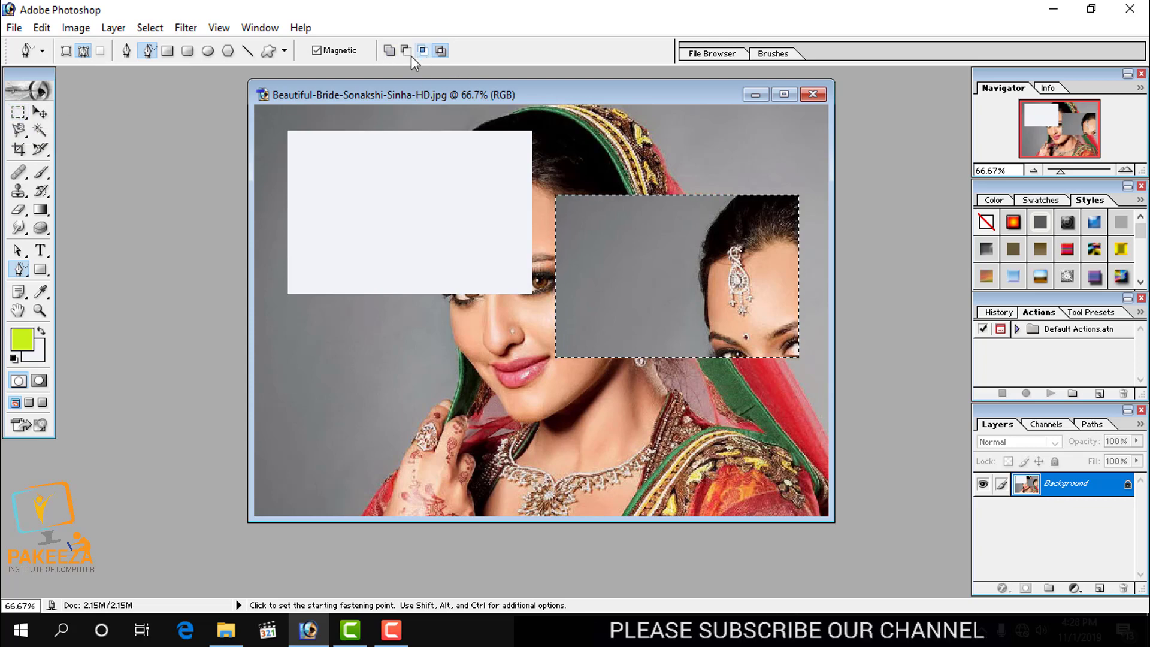
Close the photo without saving and reopen Beautiful-Bride-Sonakshi-Sinha-HD.jpg from the recent files
{"action": "left_click_drag", "start_coordinate": [421, 102], "coordinate": [440, 103]}
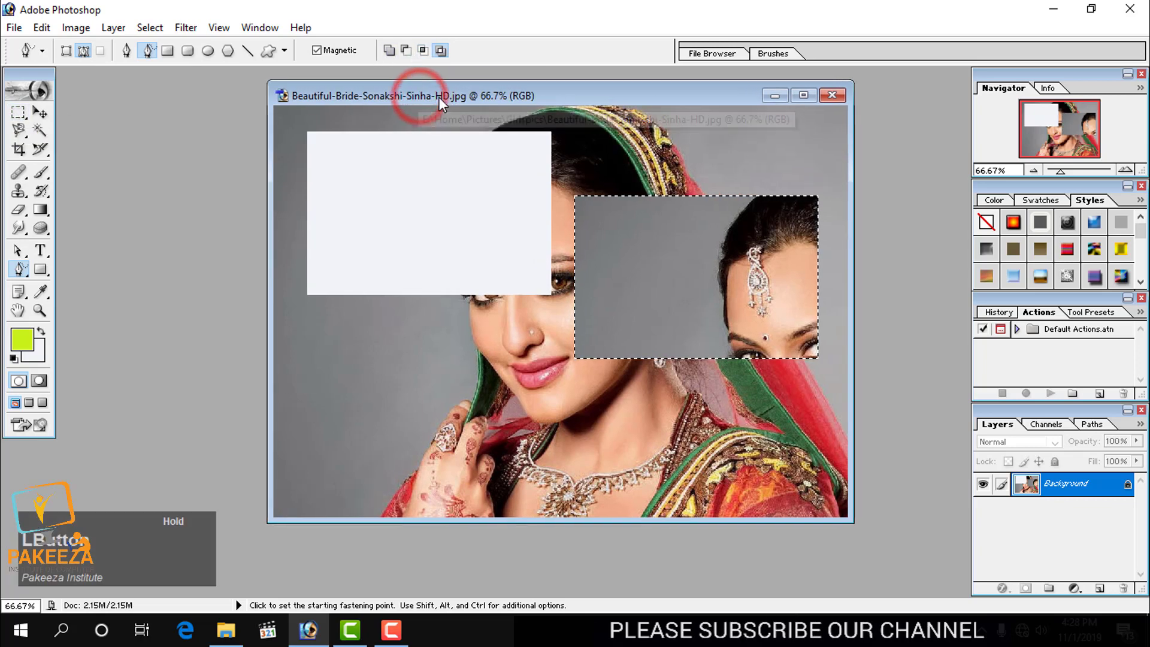
{"action": "left_click", "coordinate": [832, 96]}
{"action": "left_click", "coordinate": [606, 247]}
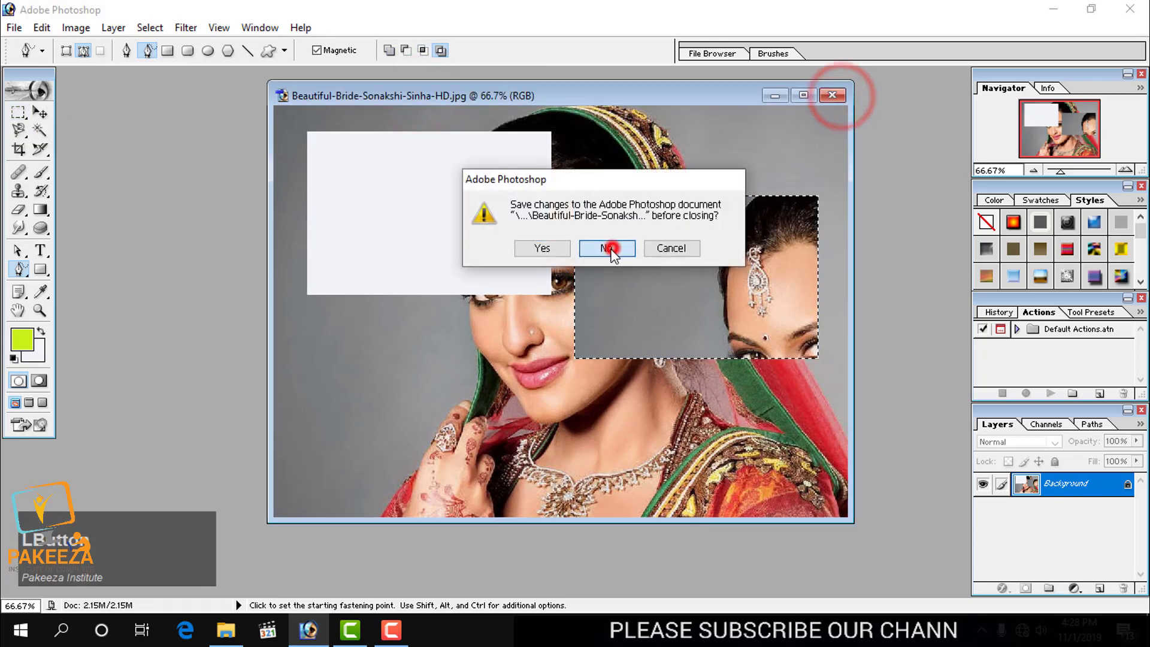
{"action": "left_click", "coordinate": [13, 28]}
{"action": "mouse_move", "coordinate": [48, 125]}
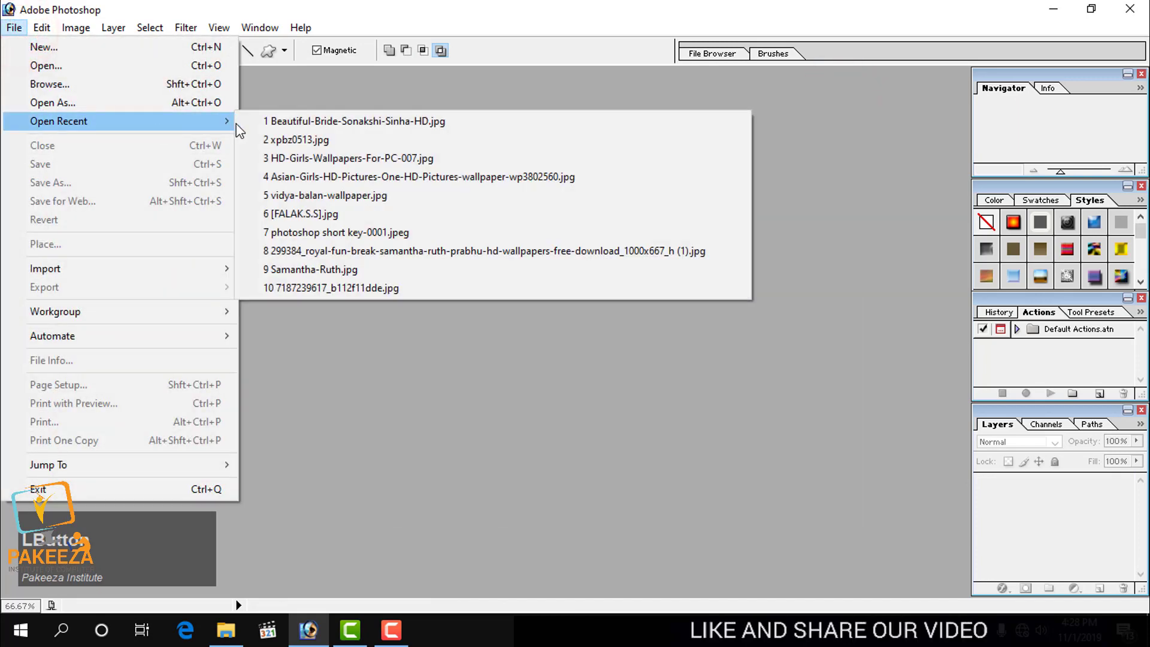
{"action": "left_click", "coordinate": [280, 118]}
{"action": "left_click_drag", "start_coordinate": [392, 91], "coordinate": [670, 129]}
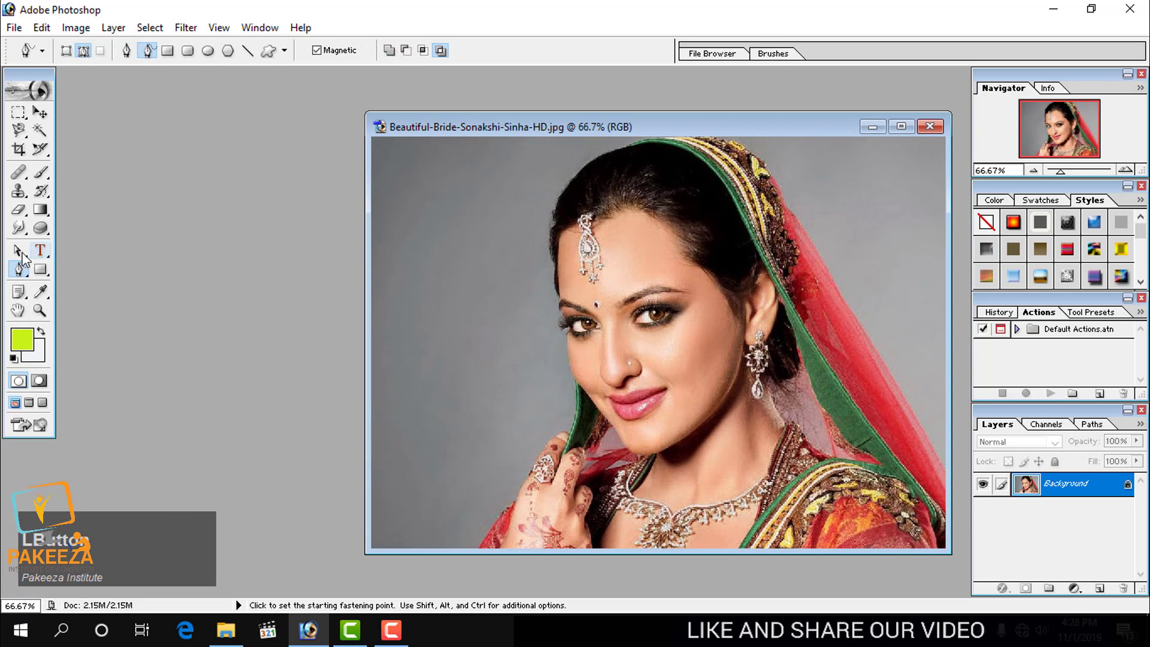
{"action": "left_click", "coordinate": [20, 274]}
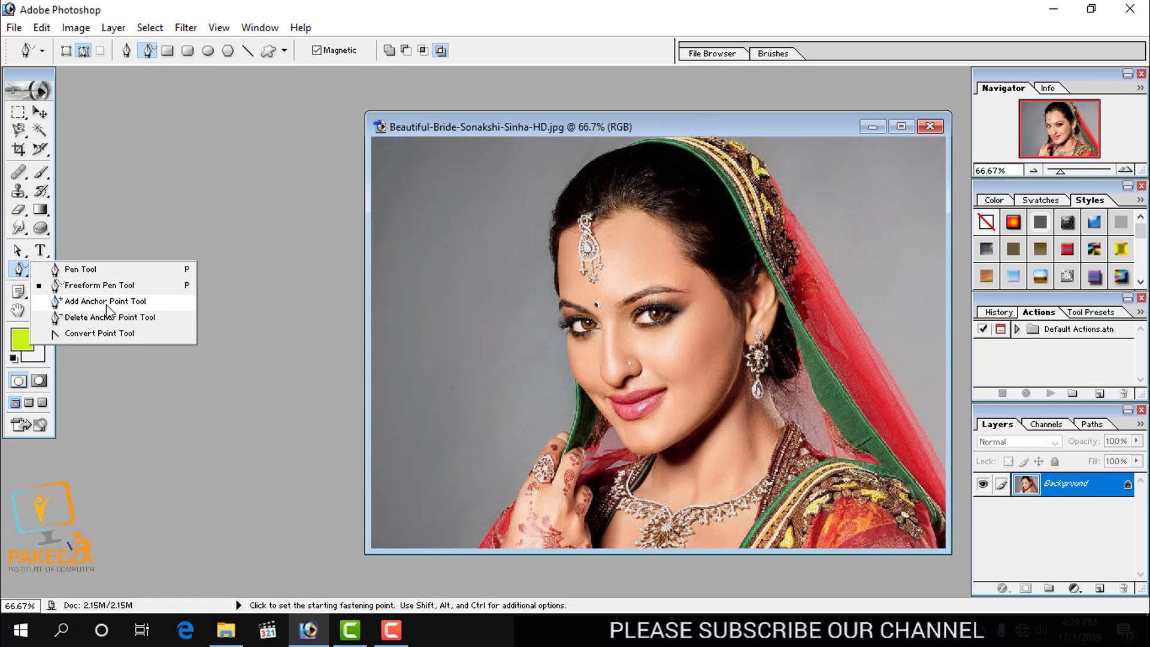
{"action": "left_click_drag", "start_coordinate": [513, 133], "coordinate": [416, 125]}
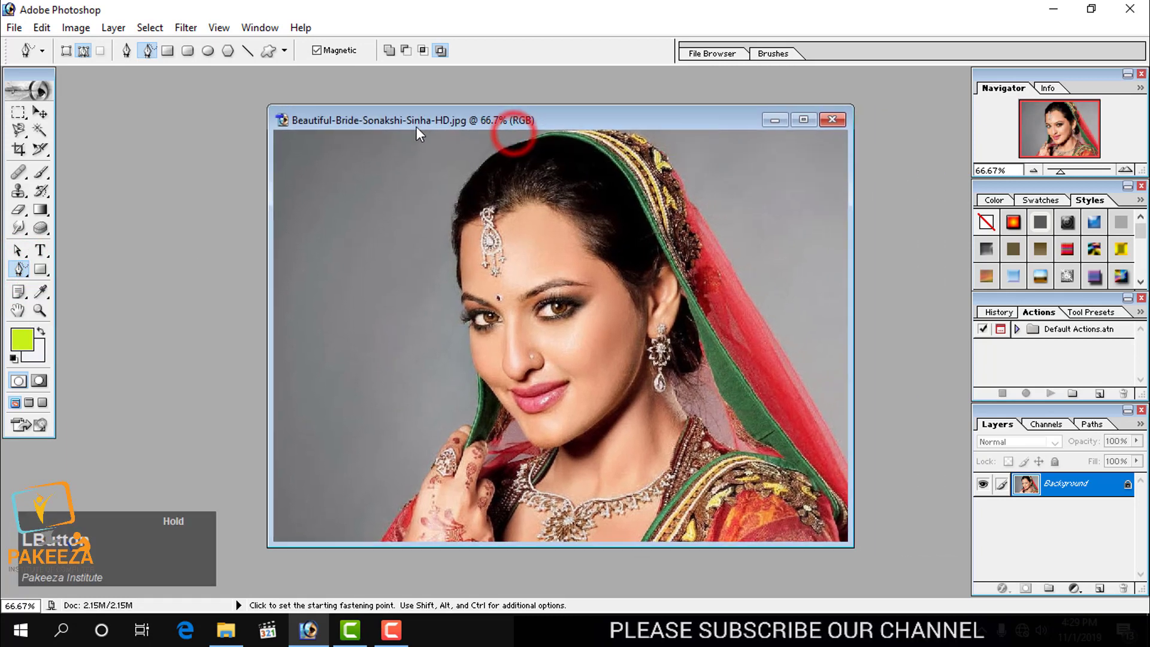
{"action": "left_click", "coordinate": [335, 432]}
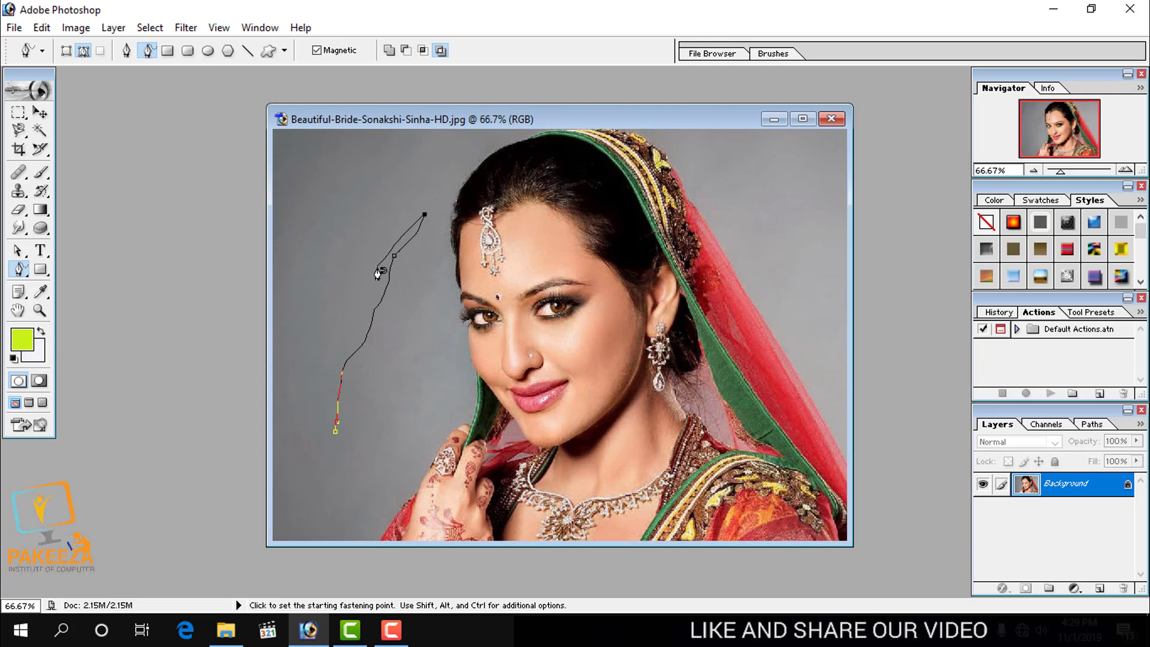
{"action": "key", "text": "BackSpace"}
{"action": "key", "text": "BackSpace"}
{"action": "key", "text": "BackSpace"}
{"action": "key", "text": "BackSpace"}
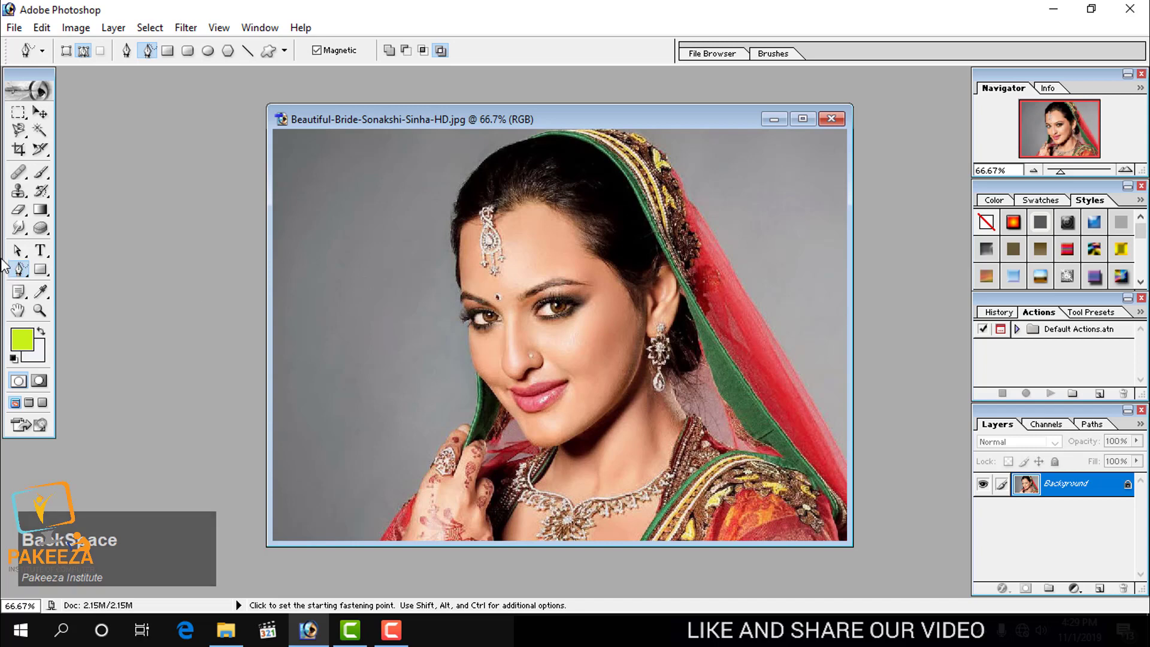
Draw a closed teardrop-shaped path with the Pen tool on the grey background beside the bride's face
{"action": "left_click_drag", "start_coordinate": [19, 267], "coordinate": [101, 270]}
{"action": "left_click", "coordinate": [323, 462]}
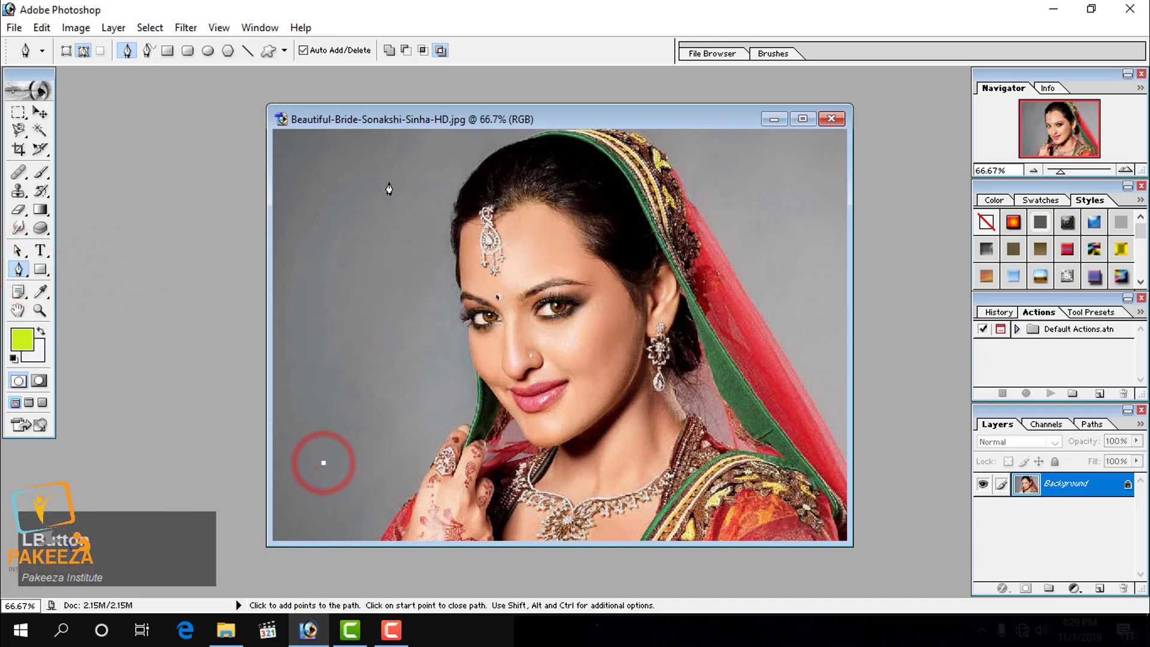
{"action": "left_click_drag", "start_coordinate": [394, 180], "coordinate": [411, 182]}
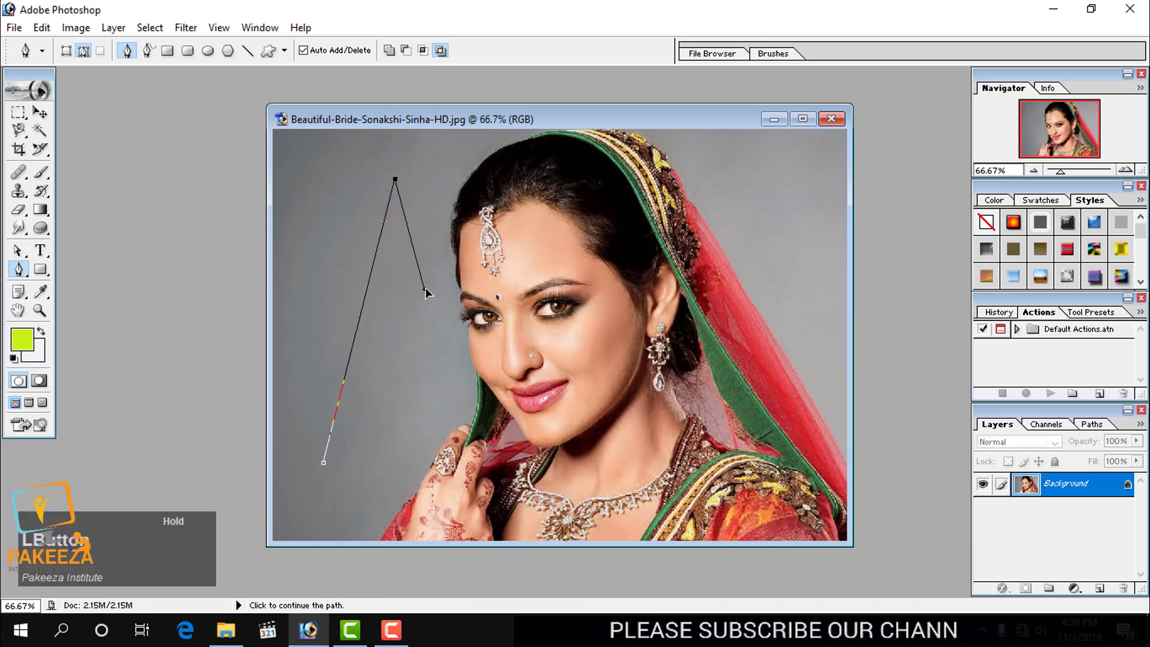
{"action": "left_click_drag", "start_coordinate": [427, 293], "coordinate": [426, 293]}
{"action": "left_click_drag", "start_coordinate": [399, 437], "coordinate": [373, 471]}
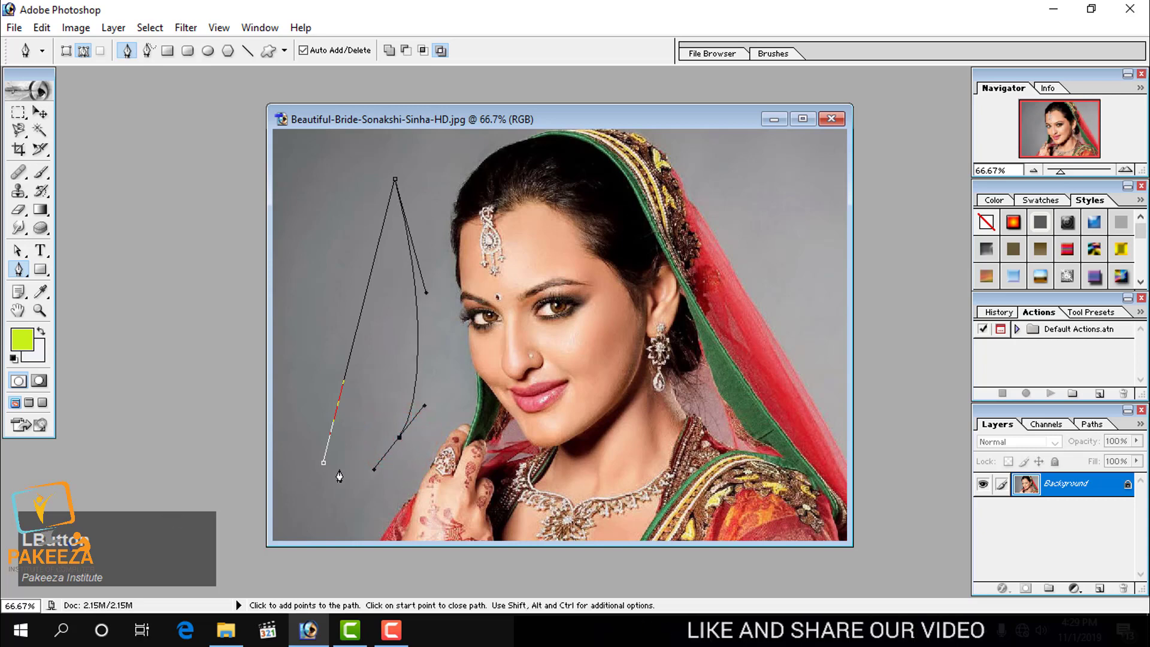
{"action": "left_click", "coordinate": [324, 463]}
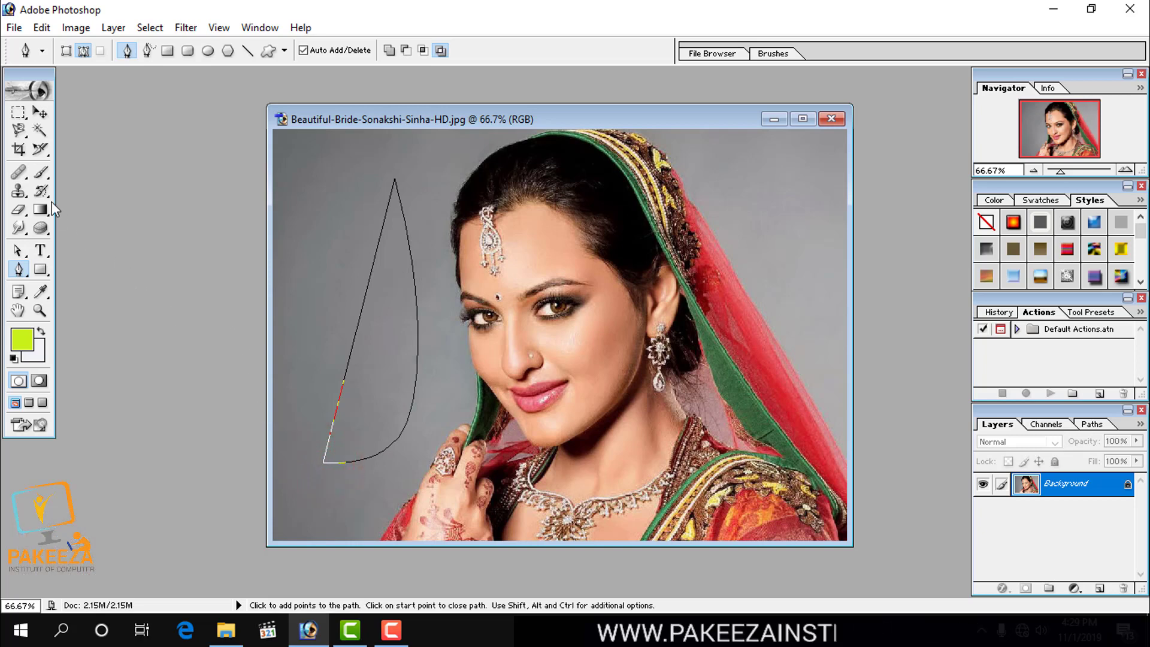
Enlarge the view to 90.48% in a maximized image window and add an anchor point midway on the path's straight left edge
{"action": "left_click", "coordinate": [26, 277]}
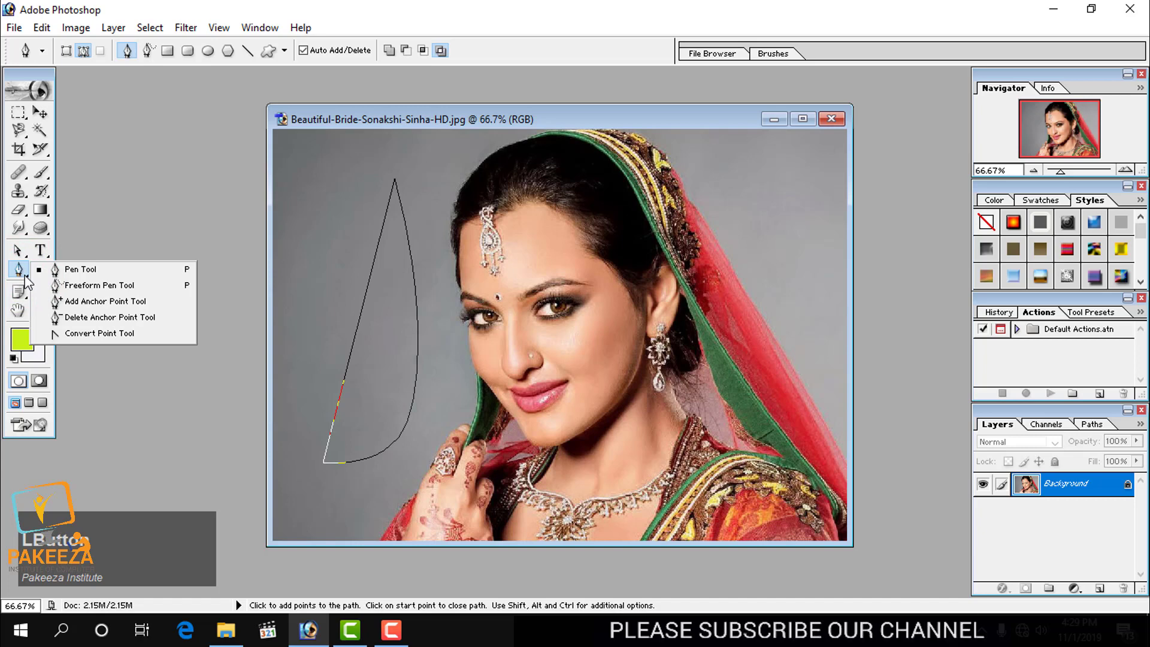
{"action": "left_click", "coordinate": [81, 304]}
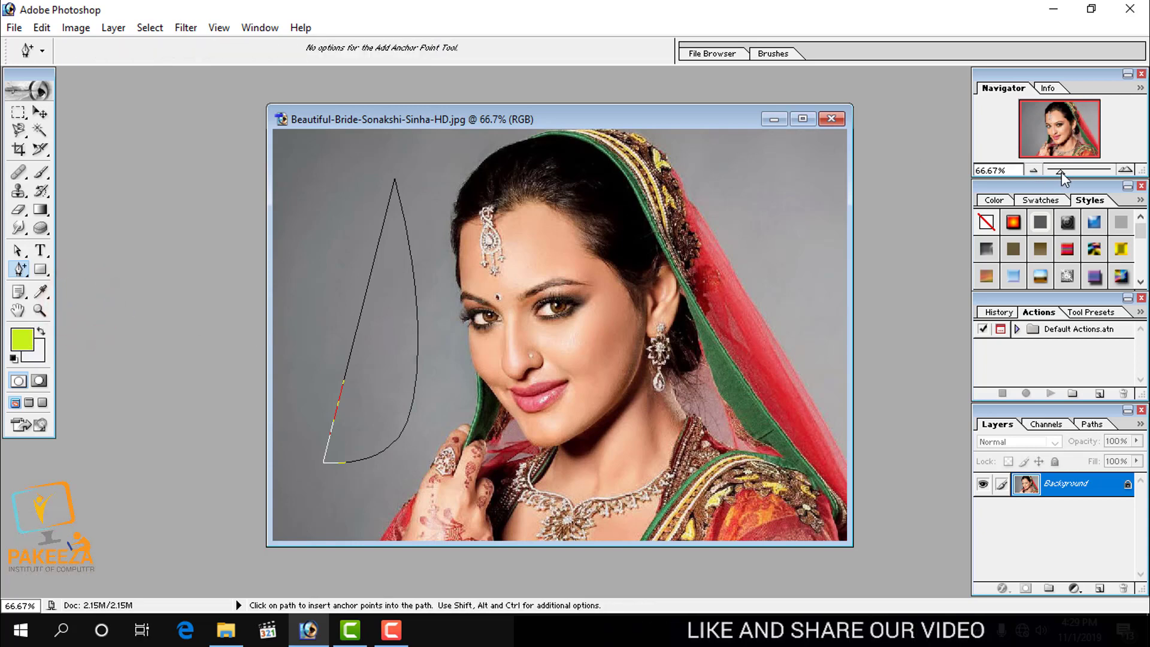
{"action": "left_click_drag", "start_coordinate": [1061, 171], "coordinate": [1074, 170]}
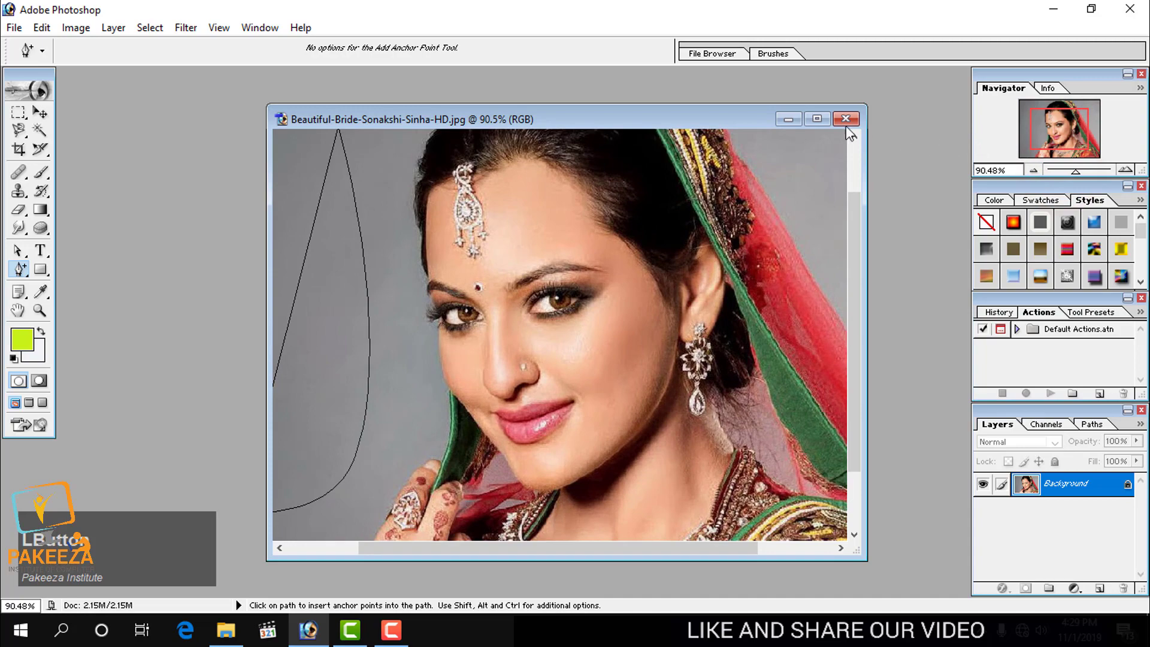
{"action": "left_click", "coordinate": [816, 118]}
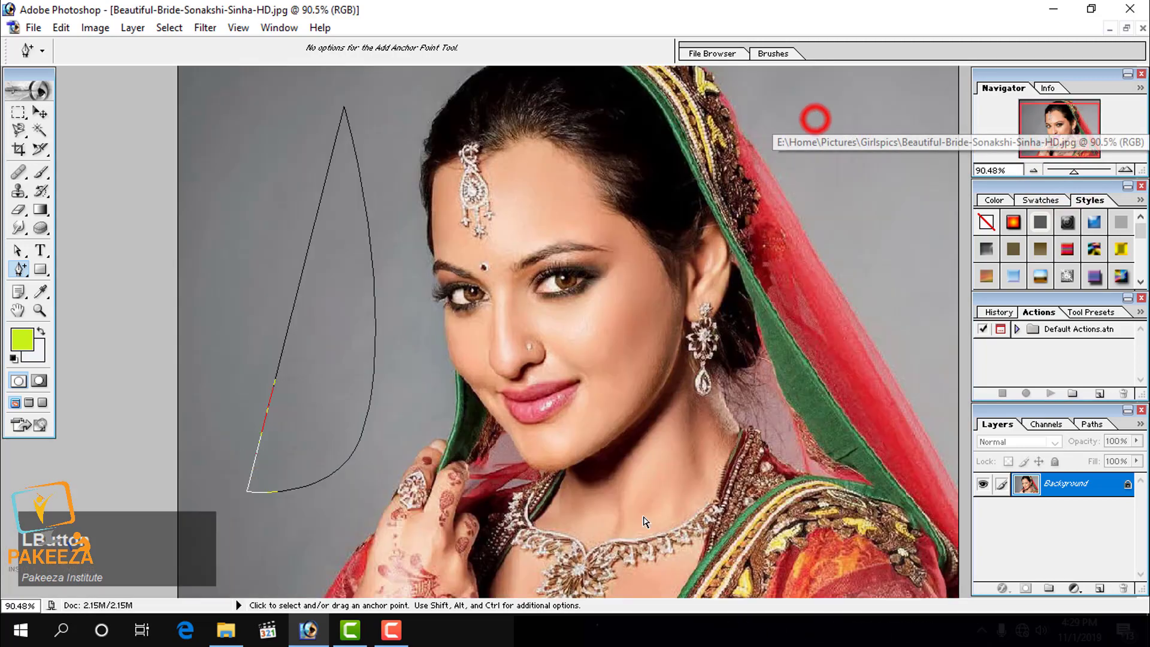
{"action": "left_click", "coordinate": [295, 296]}
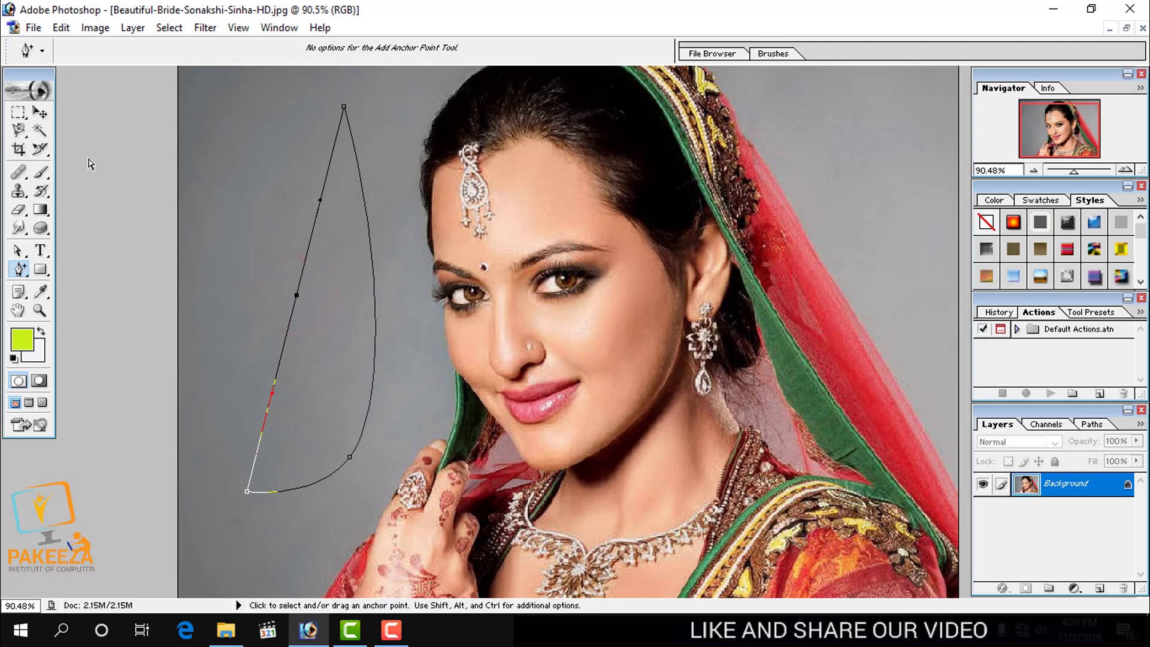
Delete the anchor point midway on the path's left edge using the Pen tool
{"action": "left_click", "coordinate": [24, 270]}
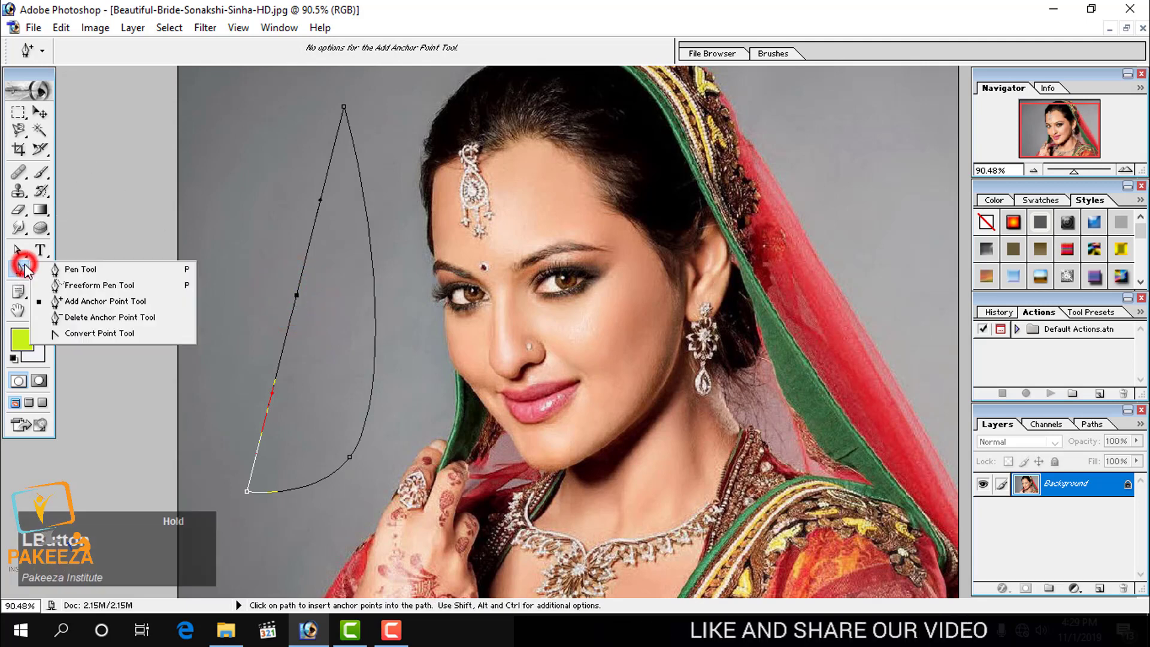
{"action": "left_click", "coordinate": [66, 267]}
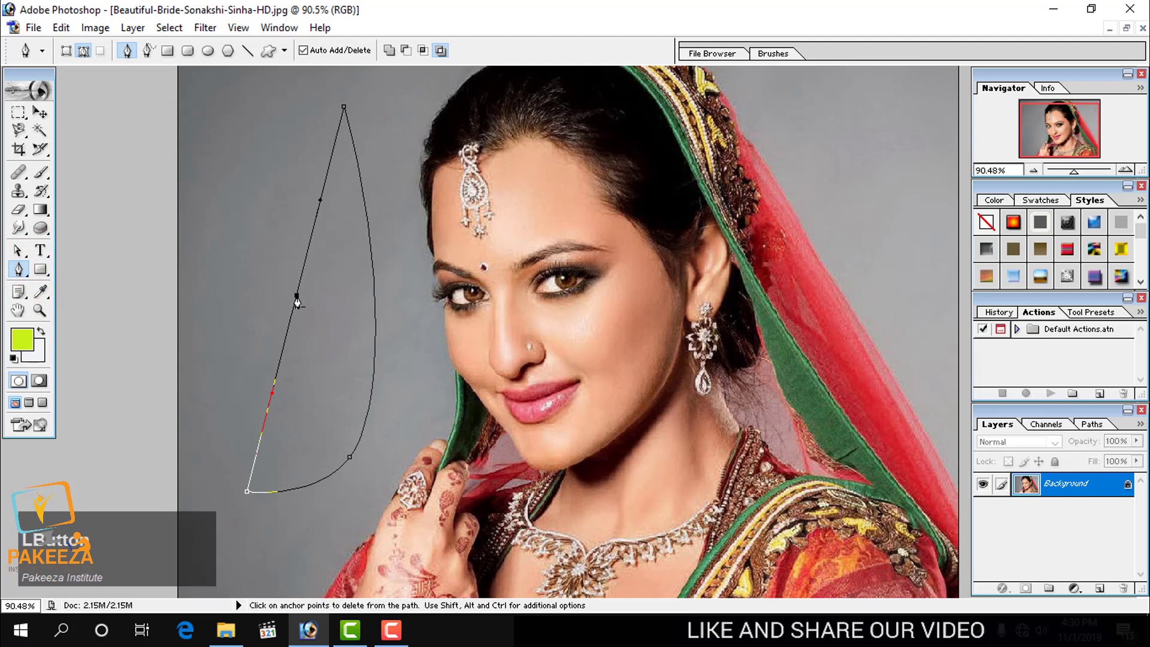
{"action": "left_click", "coordinate": [296, 296]}
{"action": "left_click", "coordinate": [295, 298]}
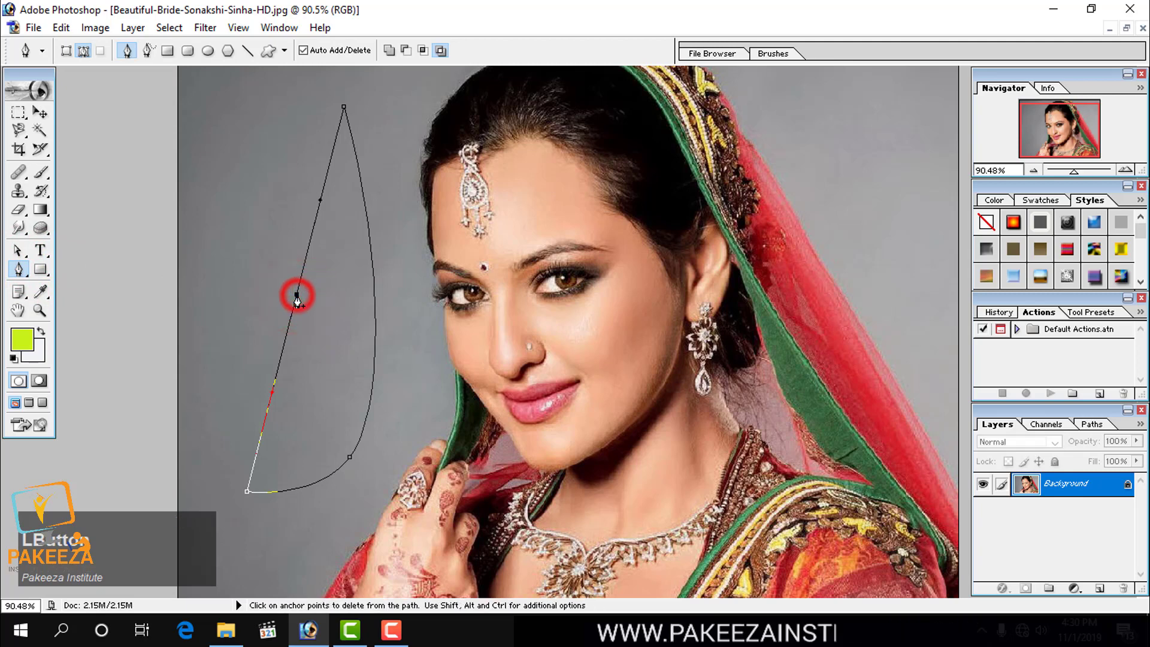
{"action": "left_click", "coordinate": [296, 298]}
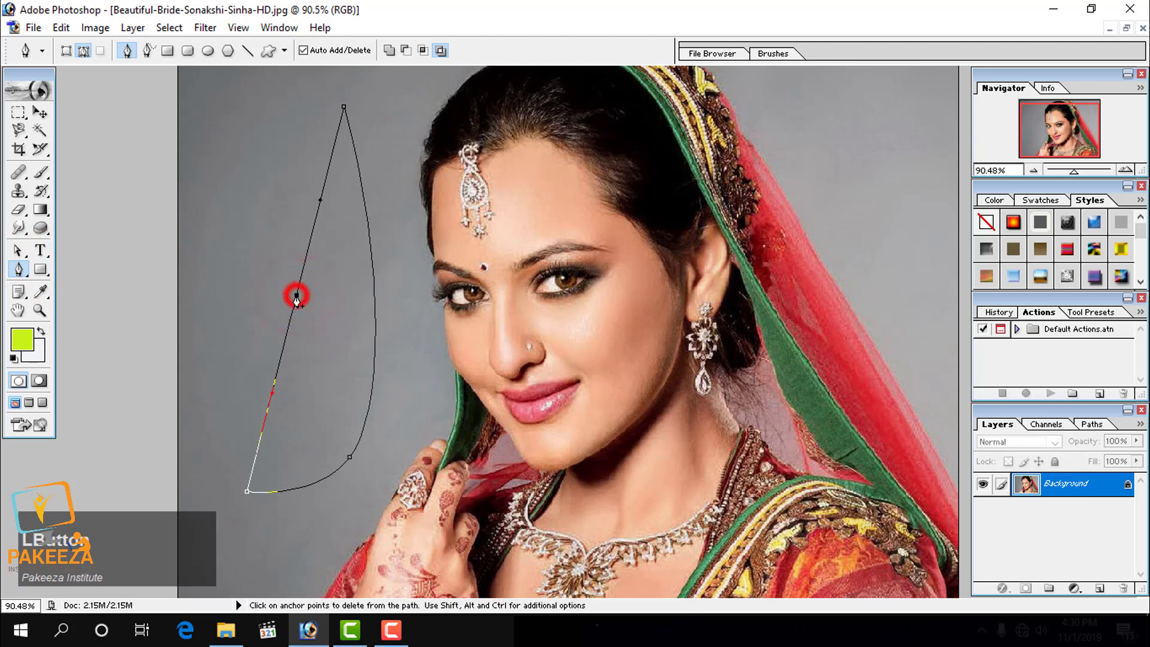
{"action": "left_click", "coordinate": [296, 285]}
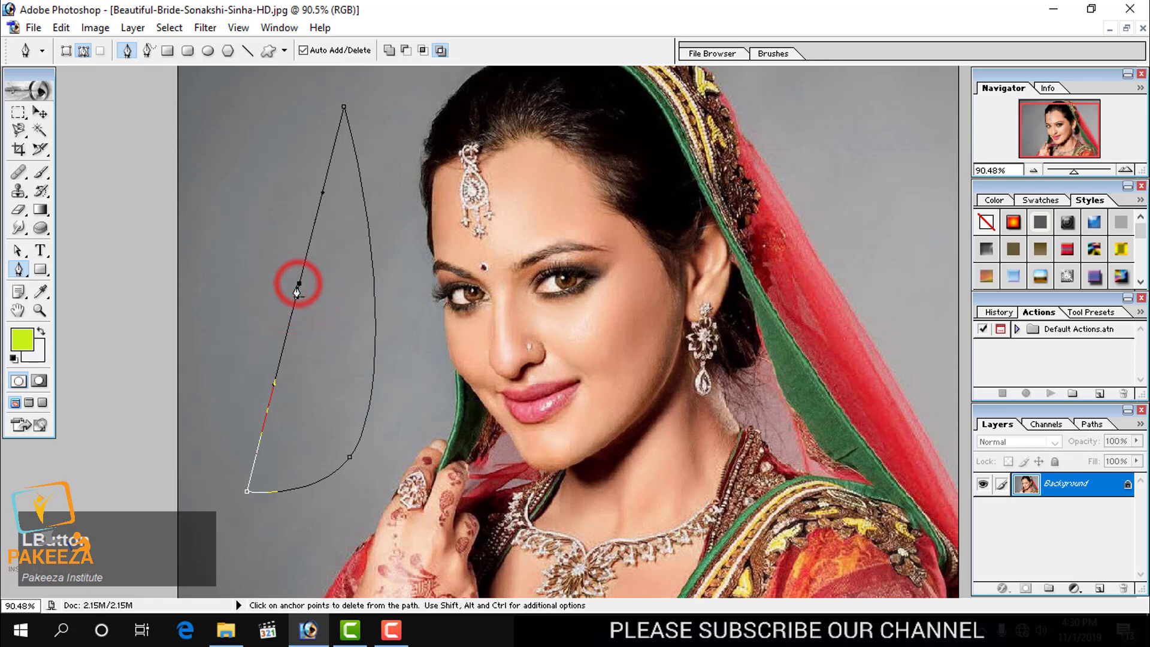
{"action": "left_click", "coordinate": [297, 283]}
Add an anchor point midway on the path's left edge with the Add Anchor Point tool and pull it outward into a bulge
{"action": "left_click", "coordinate": [18, 269]}
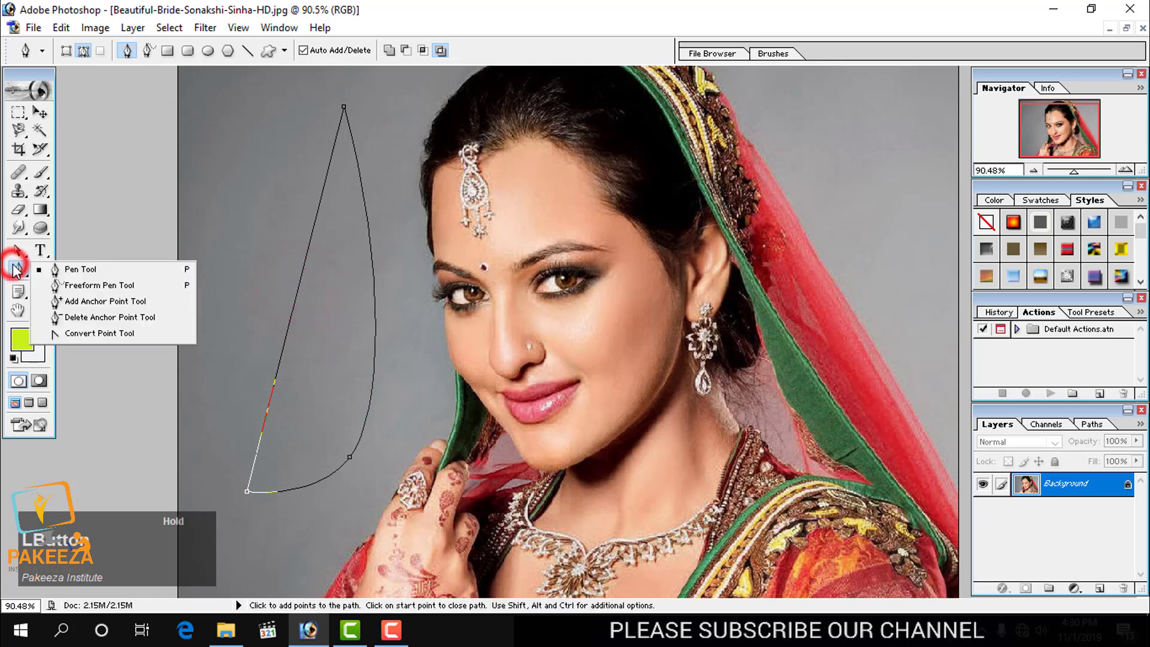
{"action": "left_click", "coordinate": [90, 303]}
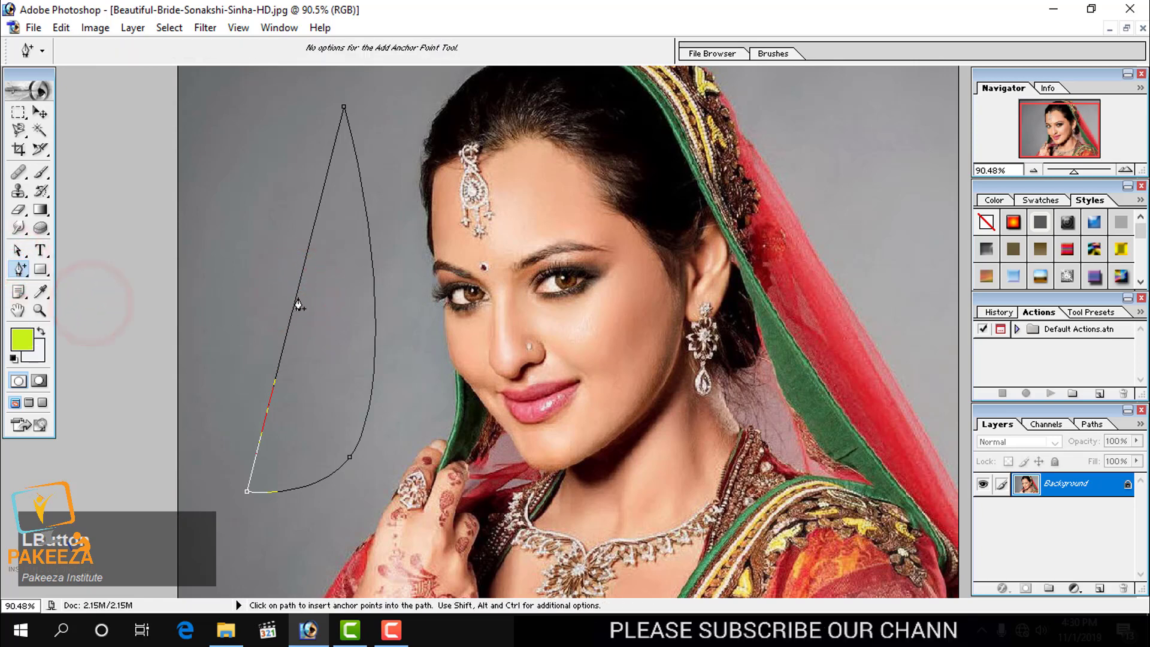
{"action": "left_click", "coordinate": [296, 295]}
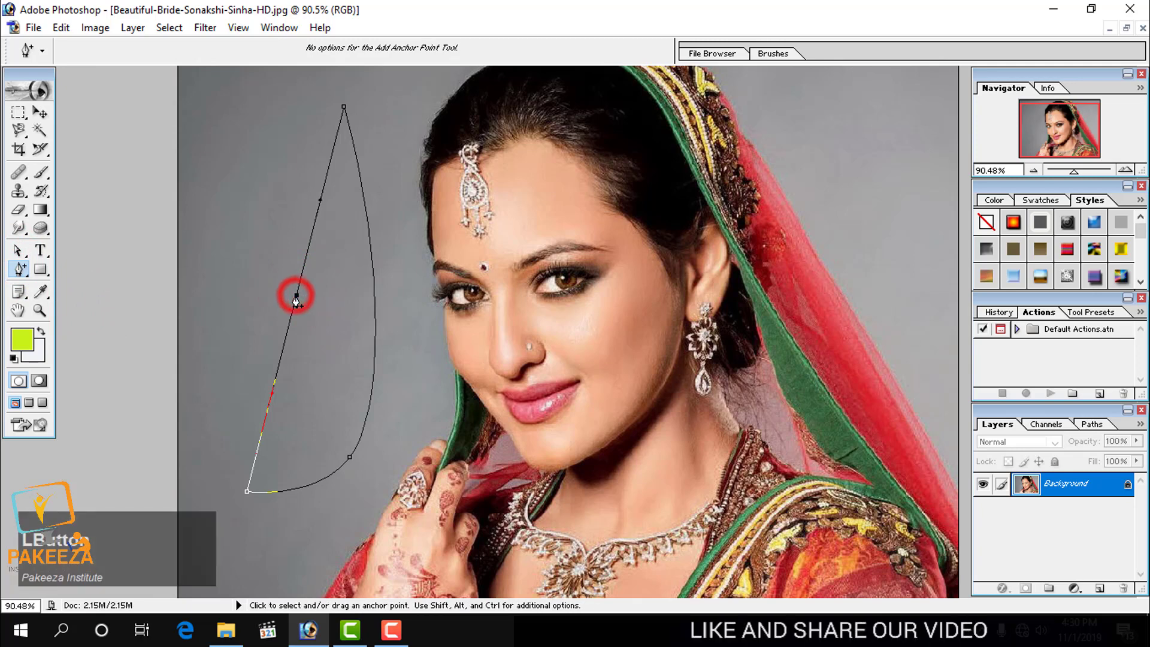
{"action": "left_click_drag", "start_coordinate": [297, 297], "coordinate": [233, 270]}
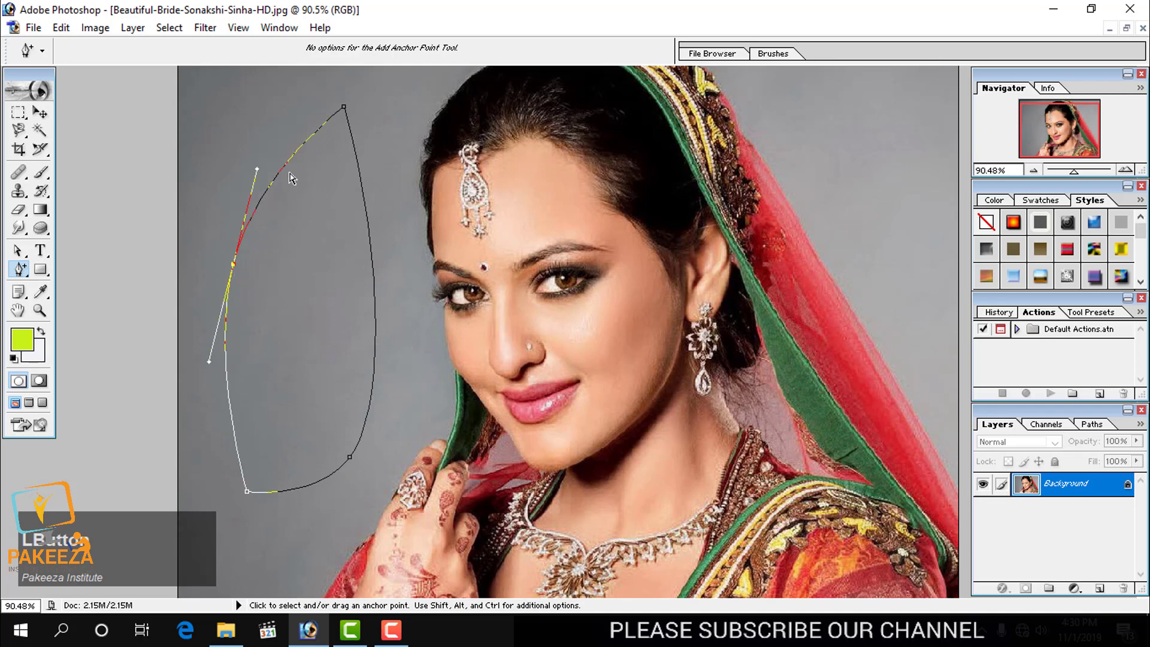
Add three more anchor points, bending the path's upper-left and lower-left curves inward and its right curve out to the bride's eye
{"action": "left_click_drag", "start_coordinate": [287, 168], "coordinate": [324, 228]}
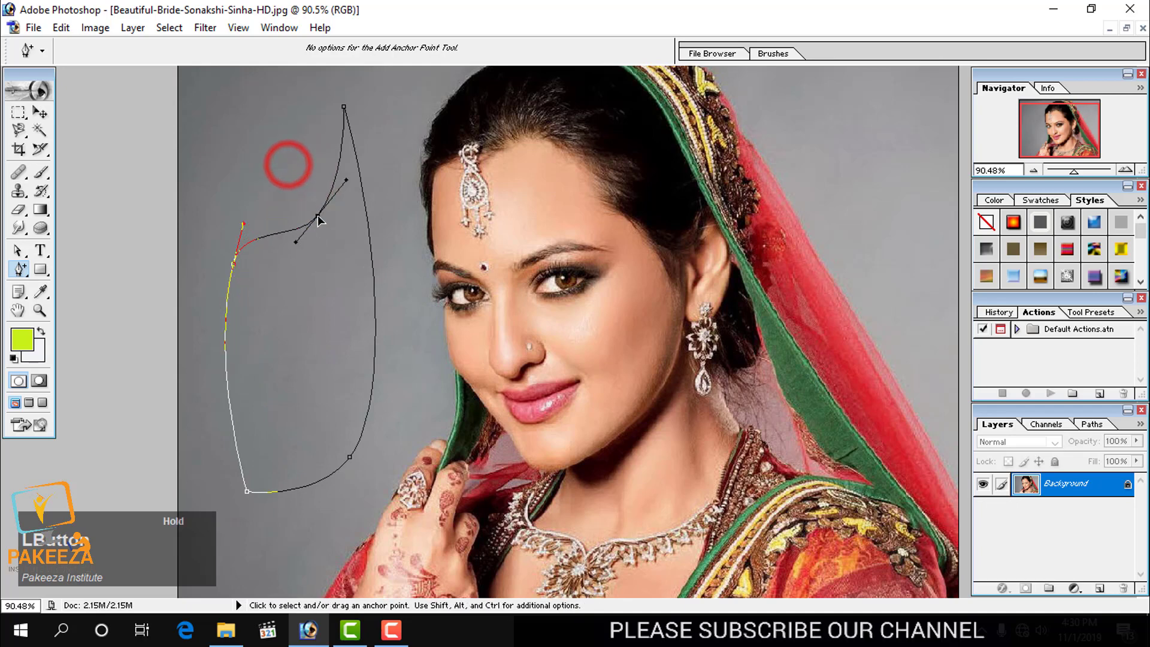
{"action": "left_click", "coordinate": [226, 377]}
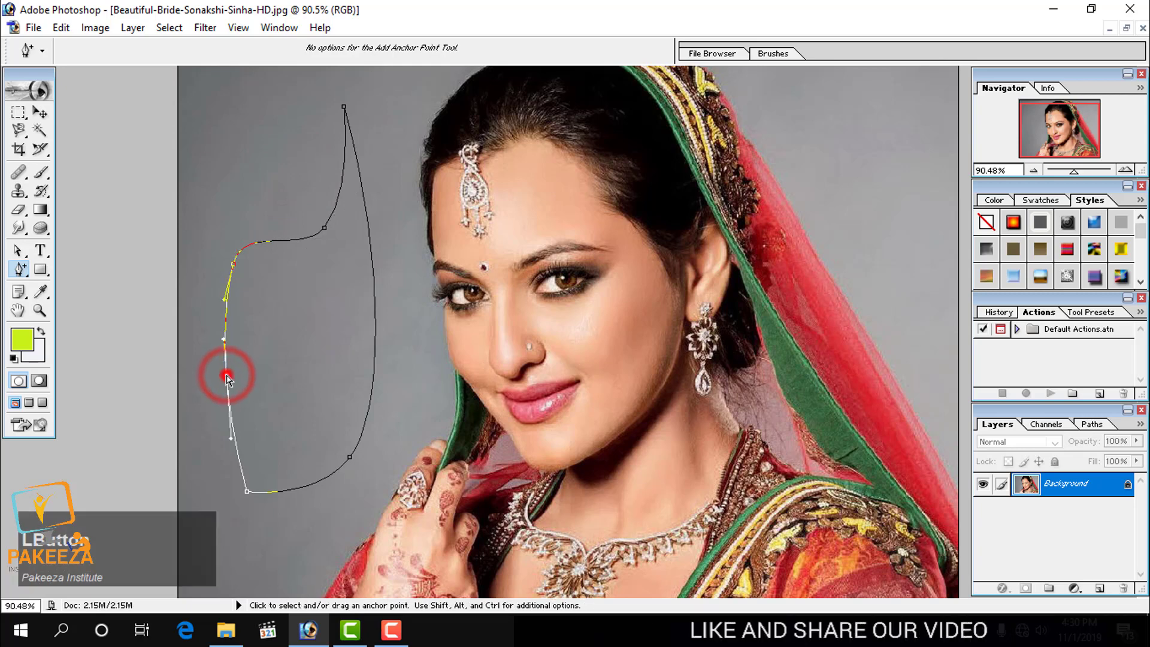
{"action": "left_click_drag", "start_coordinate": [266, 388], "coordinate": [307, 393]}
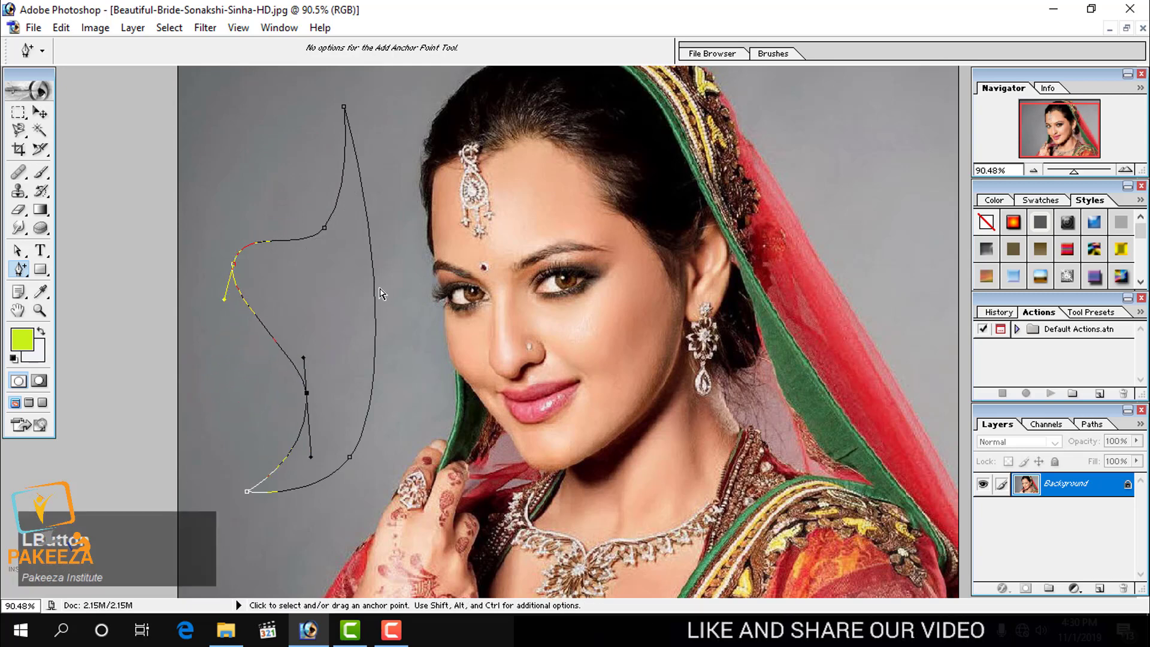
{"action": "left_click_drag", "start_coordinate": [376, 297], "coordinate": [479, 292]}
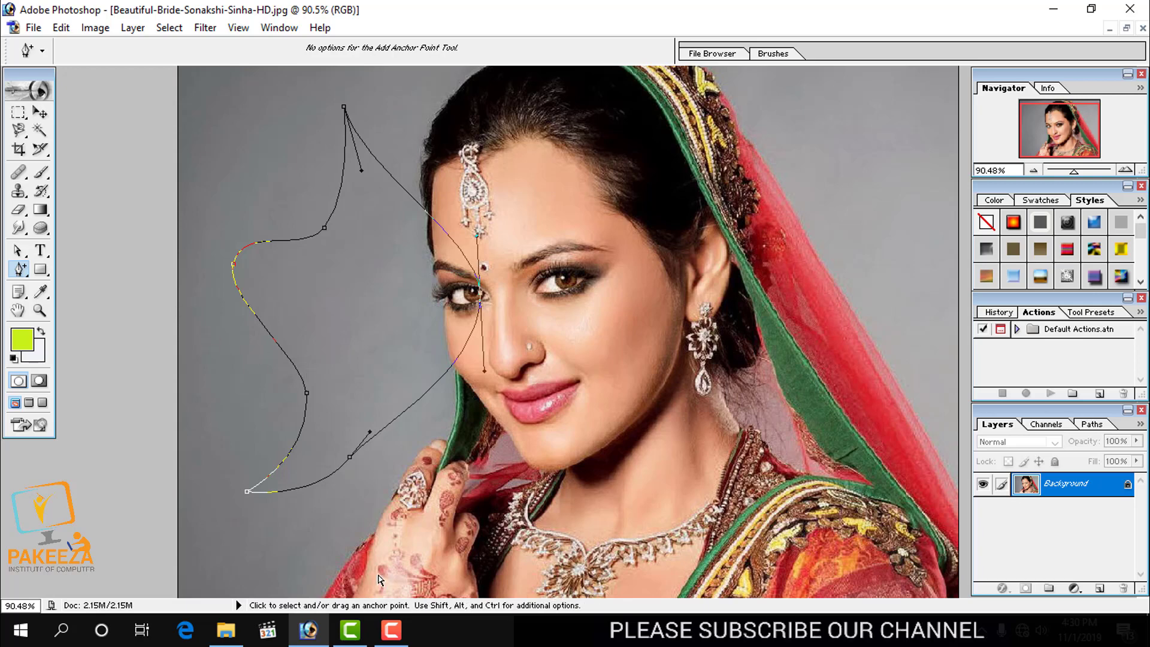
{"action": "left_click", "coordinate": [391, 630]}
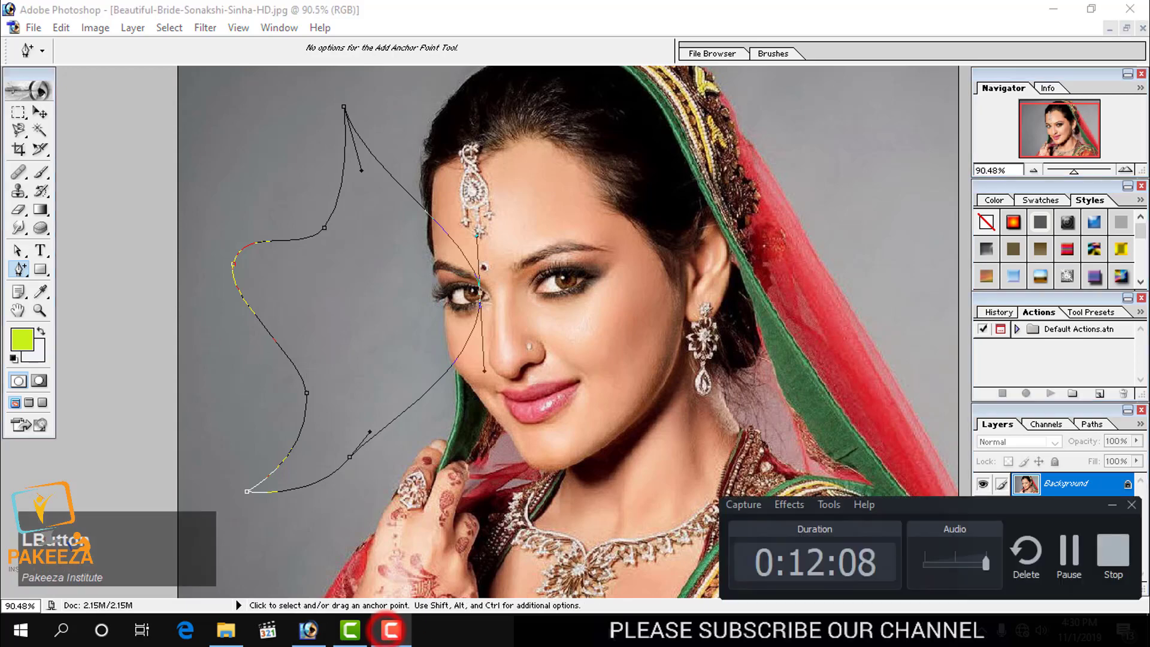
{"action": "left_click", "coordinate": [1112, 503]}
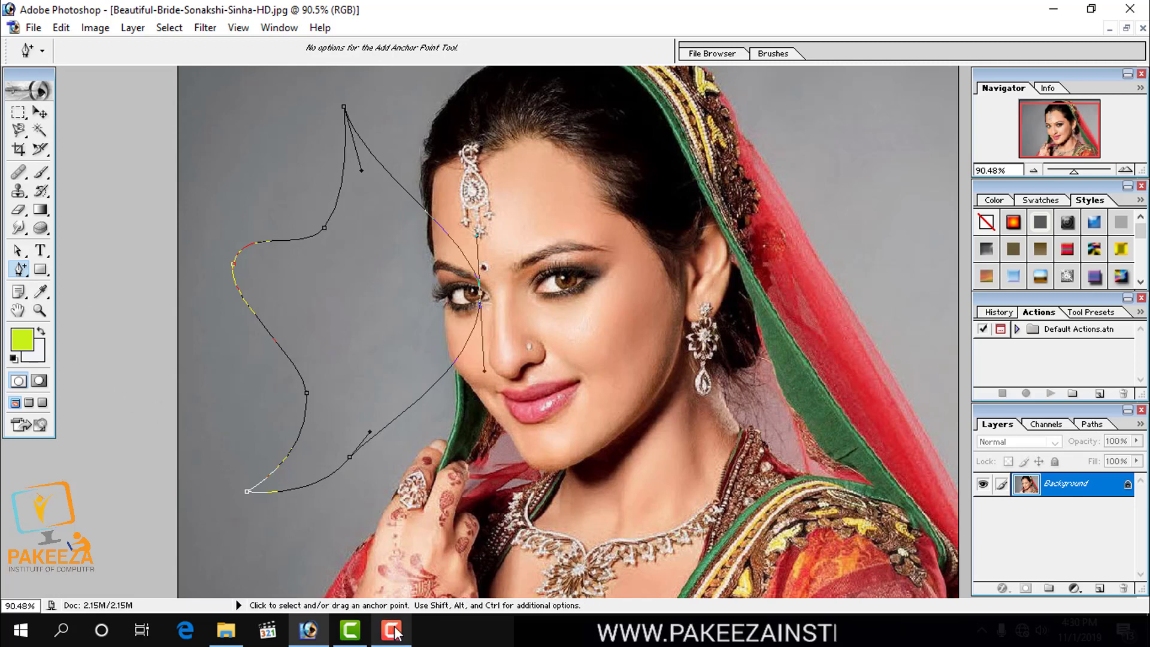
{"action": "mouse_move", "coordinate": [392, 629]}
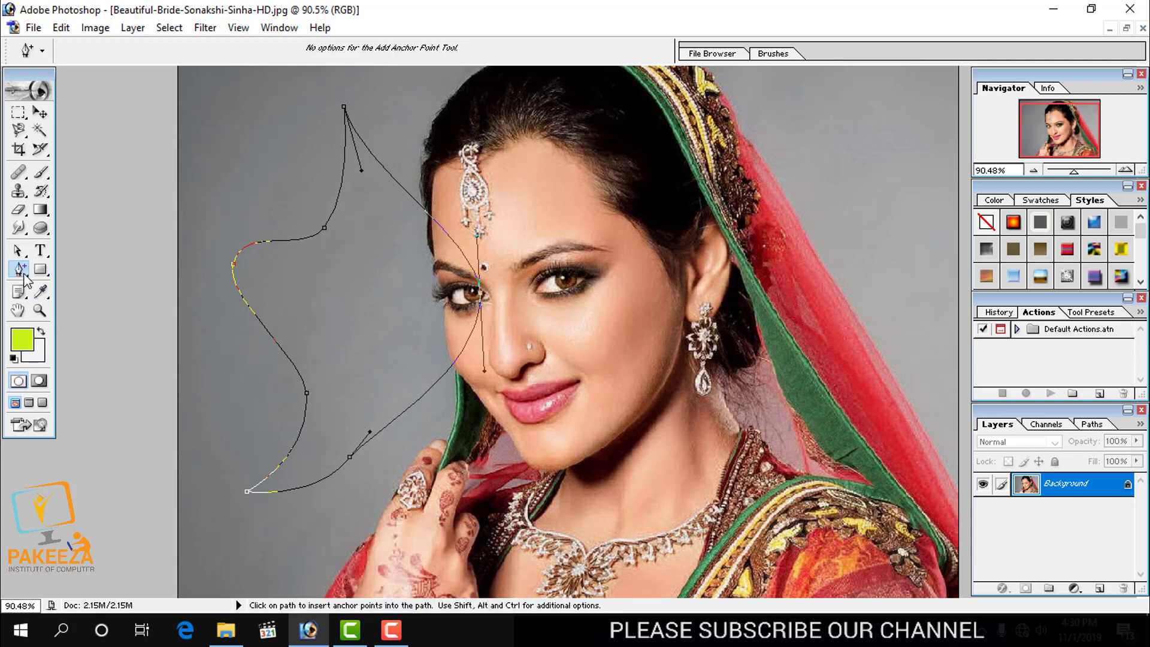
Delete the path's upper-left inner, lower-right and topmost anchor points with the Delete Anchor Point tool
{"action": "left_click_drag", "start_coordinate": [24, 274], "coordinate": [105, 325]}
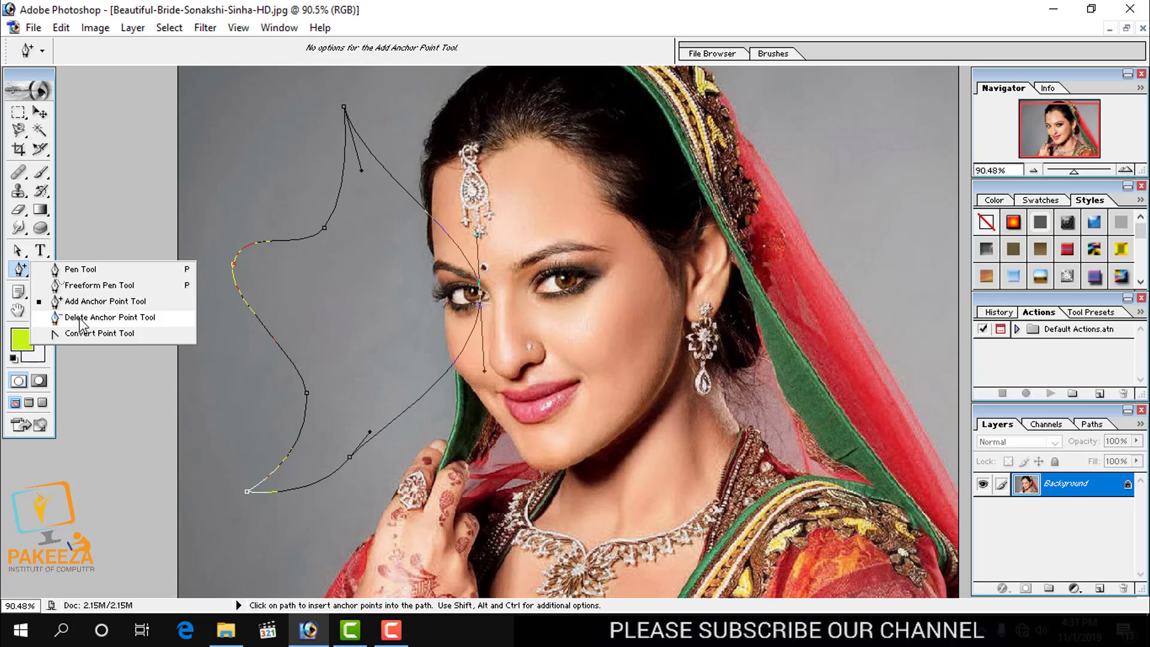
{"action": "left_click", "coordinate": [80, 319]}
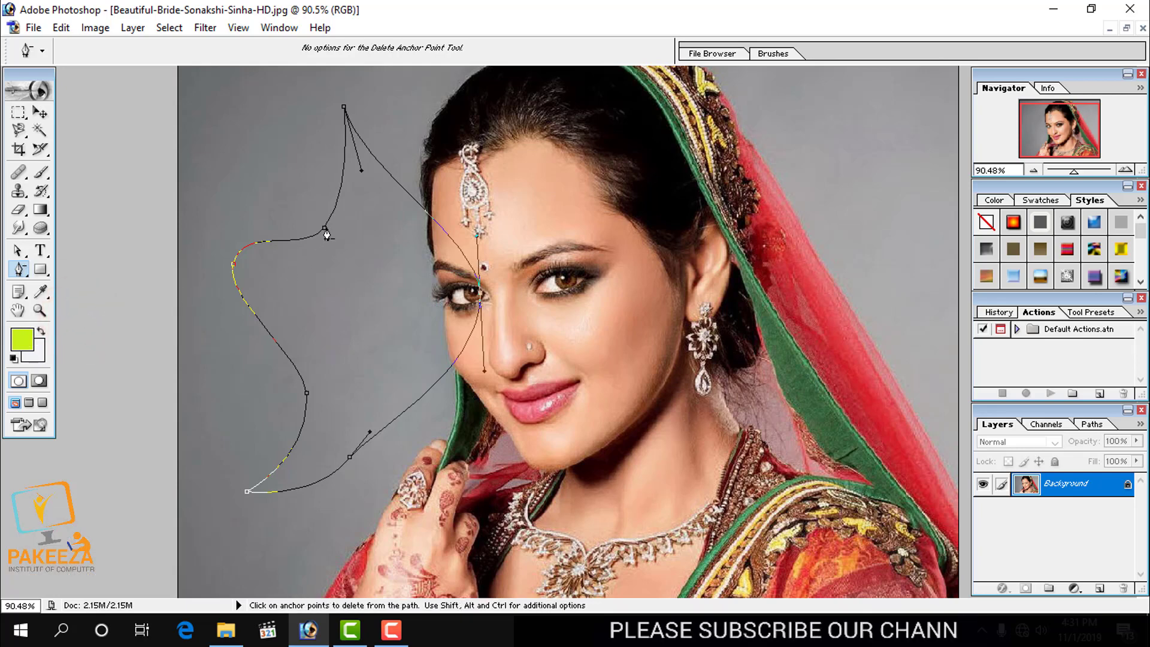
{"action": "left_click", "coordinate": [325, 230]}
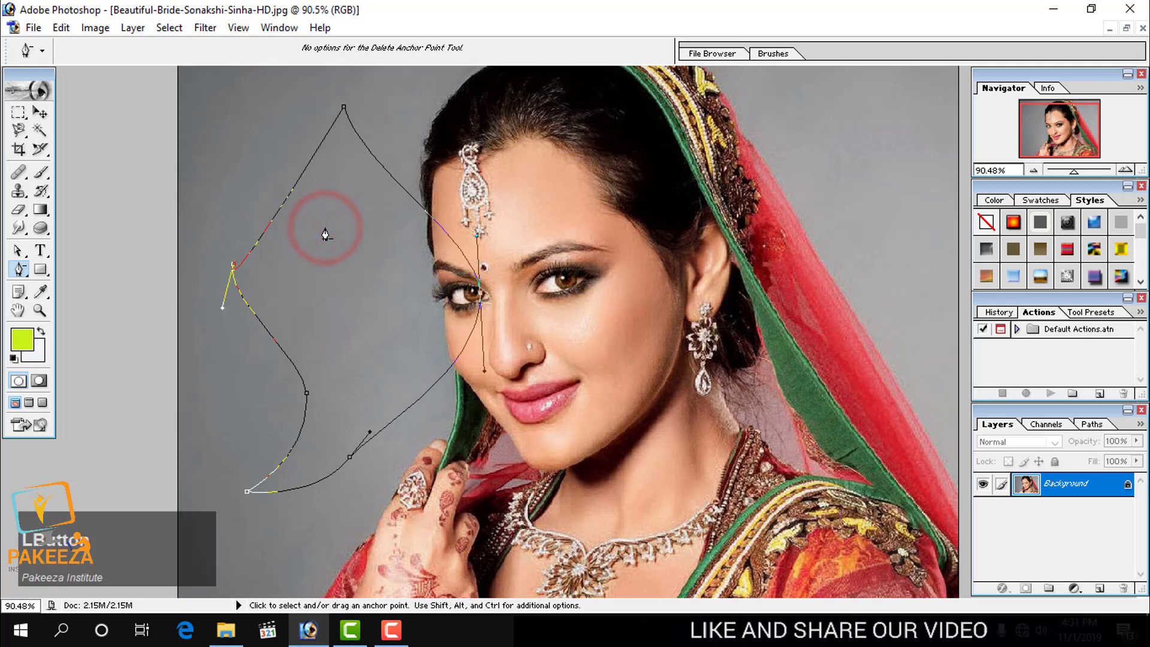
{"action": "left_click", "coordinate": [350, 460]}
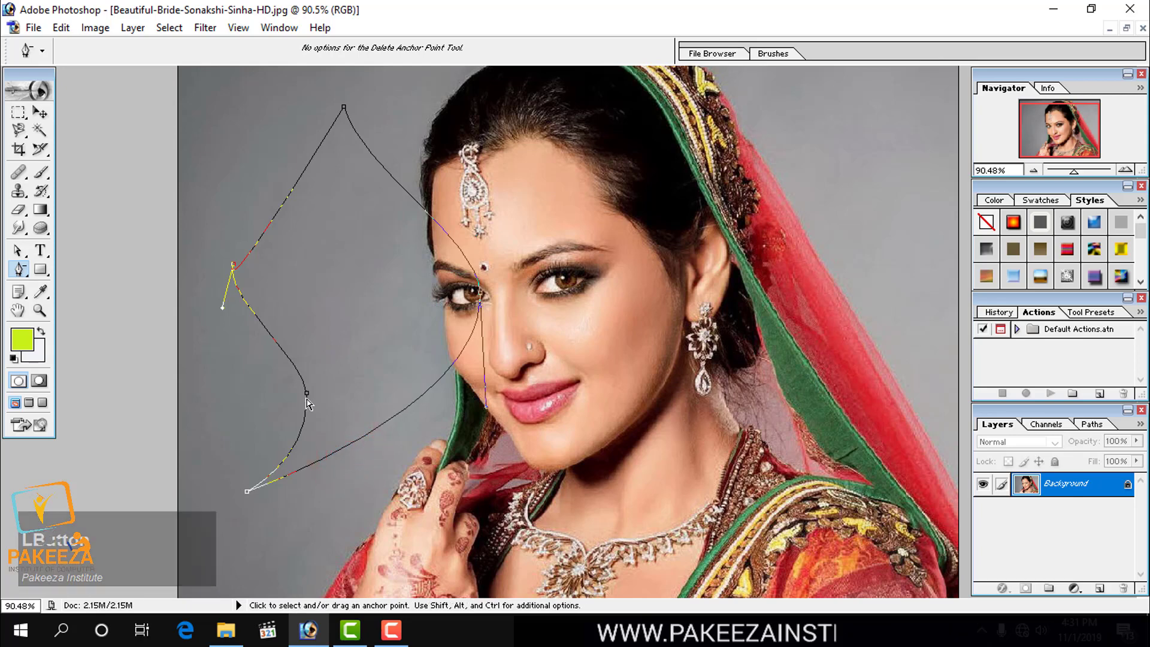
{"action": "left_click", "coordinate": [344, 108]}
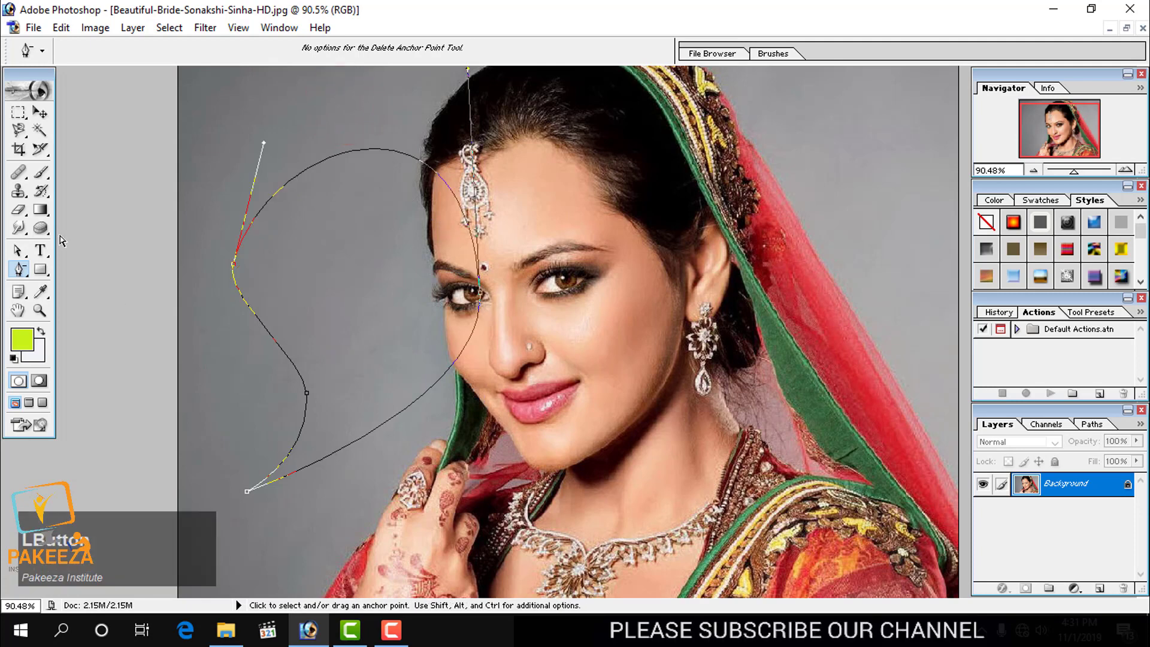
Try to move the path by its left edge with the Move tool
{"action": "left_click", "coordinate": [40, 112]}
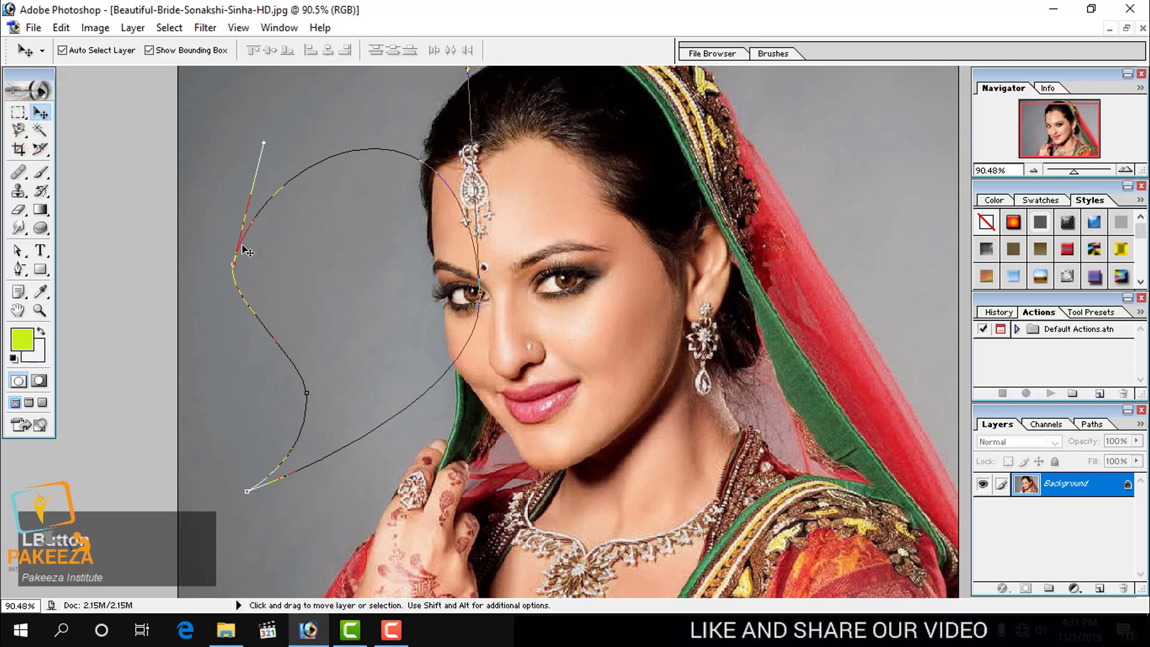
{"action": "left_click", "coordinate": [243, 249]}
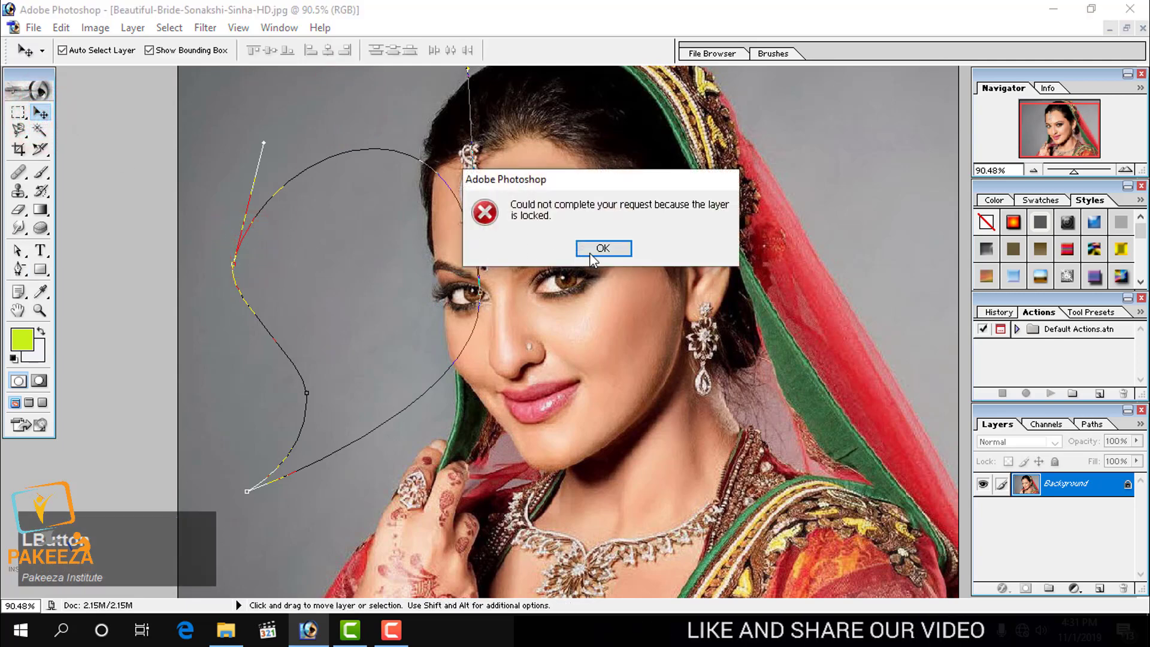
{"action": "left_click", "coordinate": [602, 249]}
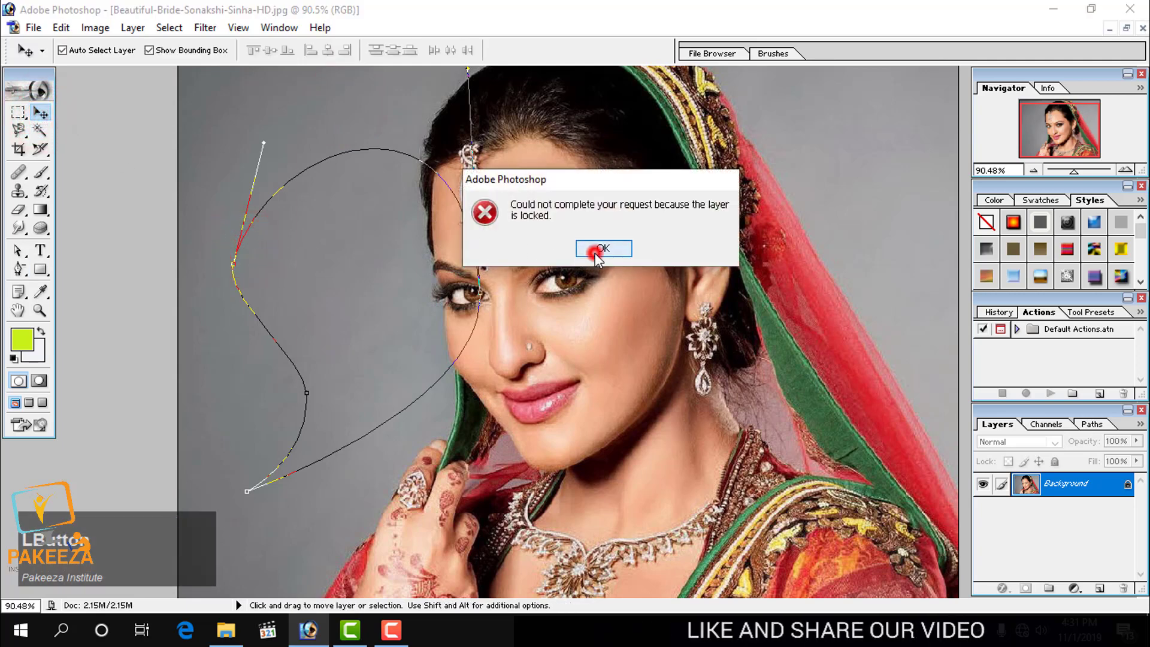
Convert the path's upper-left, inner left and right eye-side anchor points to corner points with the Convert Point tool
{"action": "left_click", "coordinate": [24, 273]}
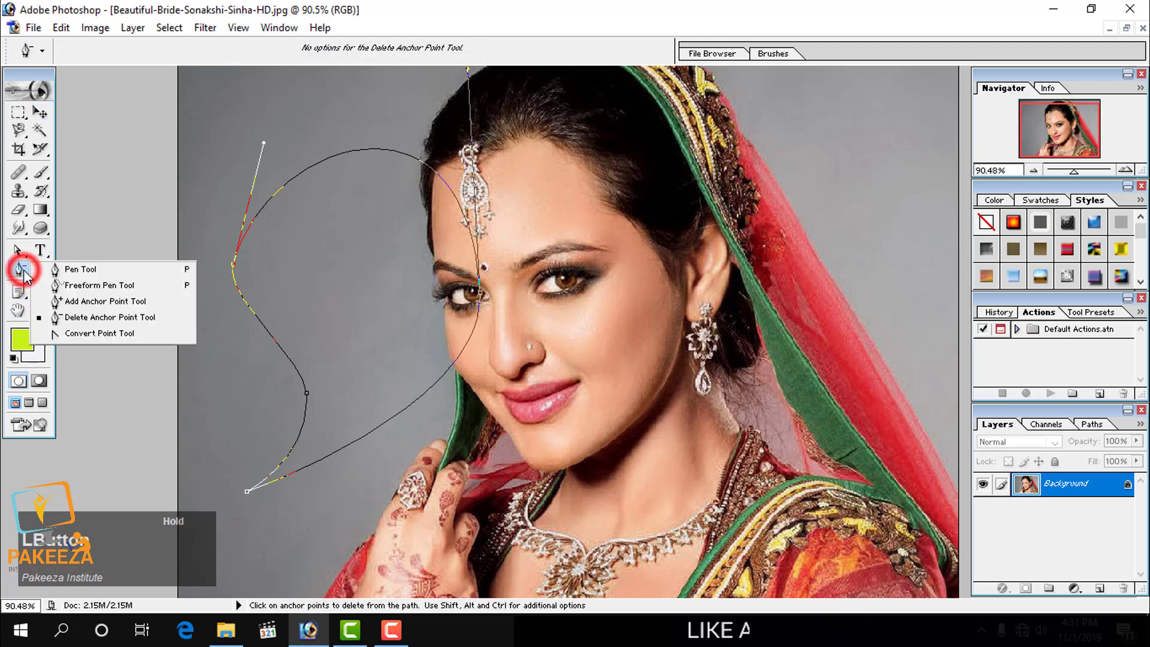
{"action": "left_click", "coordinate": [95, 334]}
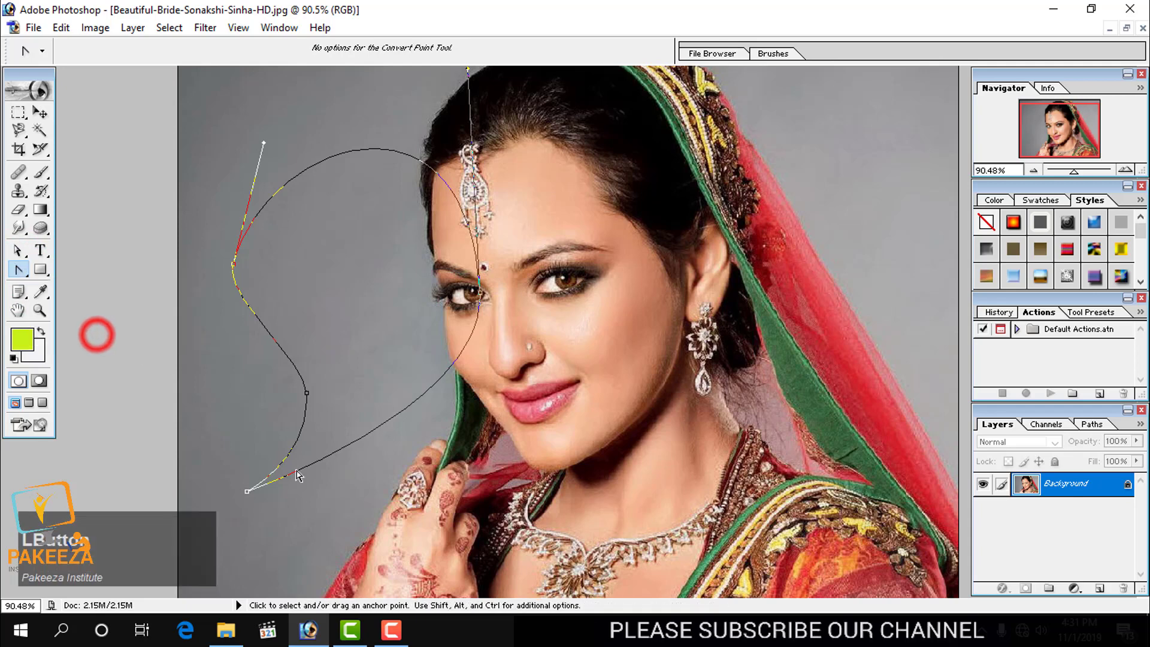
{"action": "left_click", "coordinate": [391, 629]}
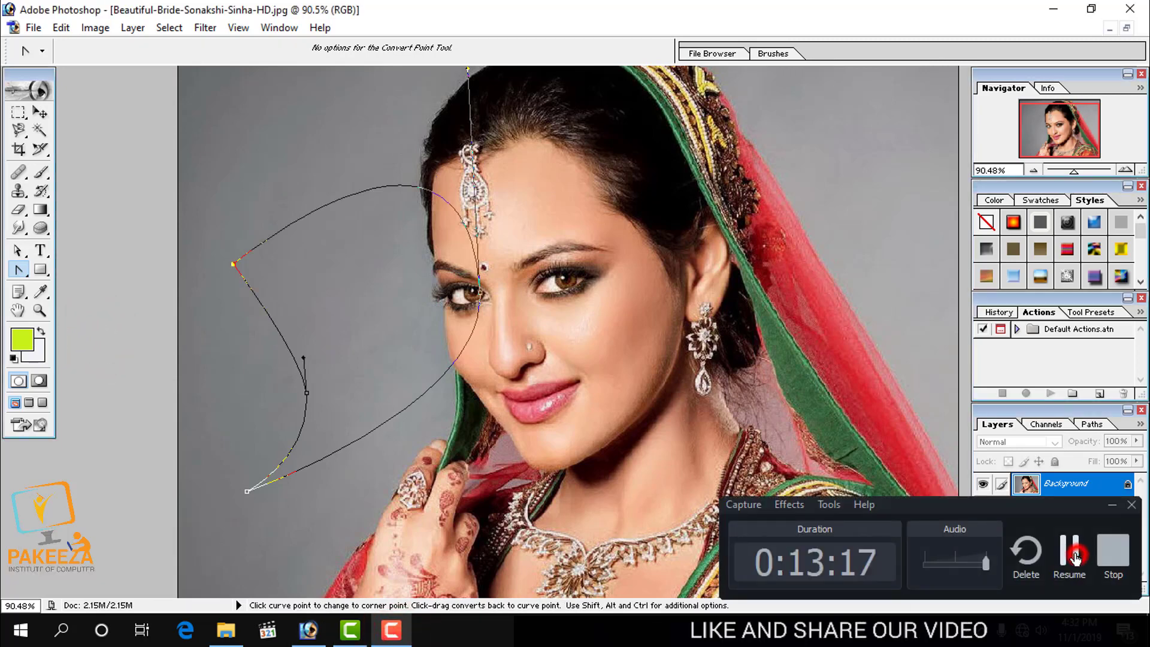
{"action": "left_click", "coordinate": [1076, 554]}
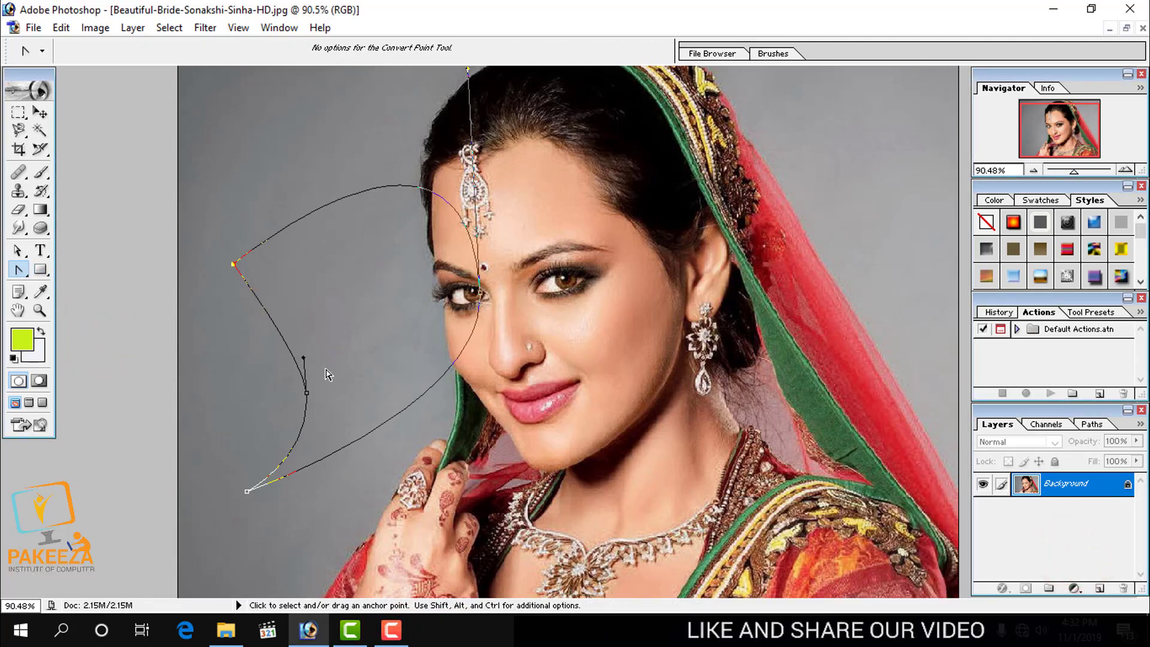
{"action": "left_click", "coordinate": [307, 394]}
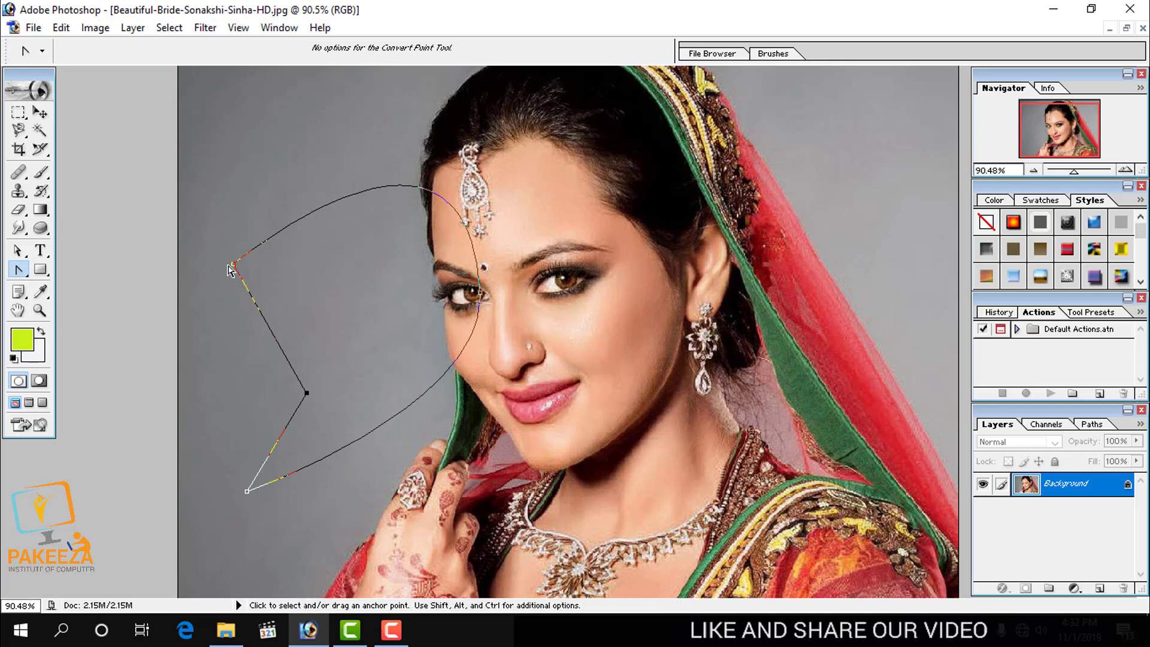
{"action": "left_click", "coordinate": [480, 292]}
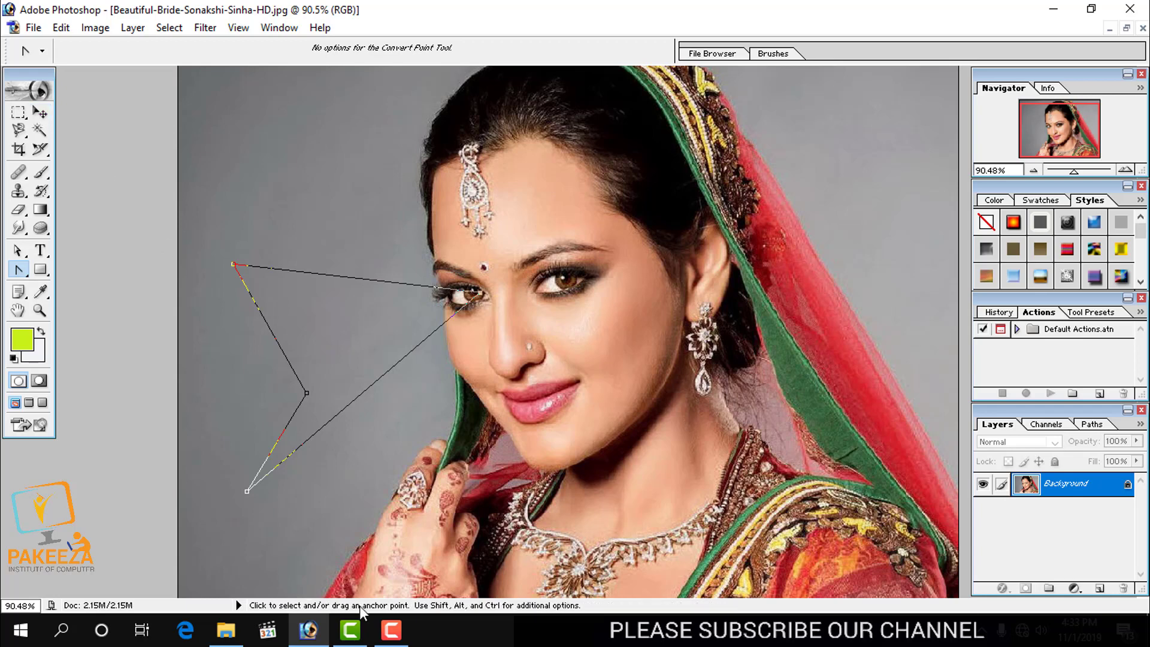
{"action": "left_click", "coordinate": [390, 629]}
{"action": "left_click", "coordinate": [1114, 553]}
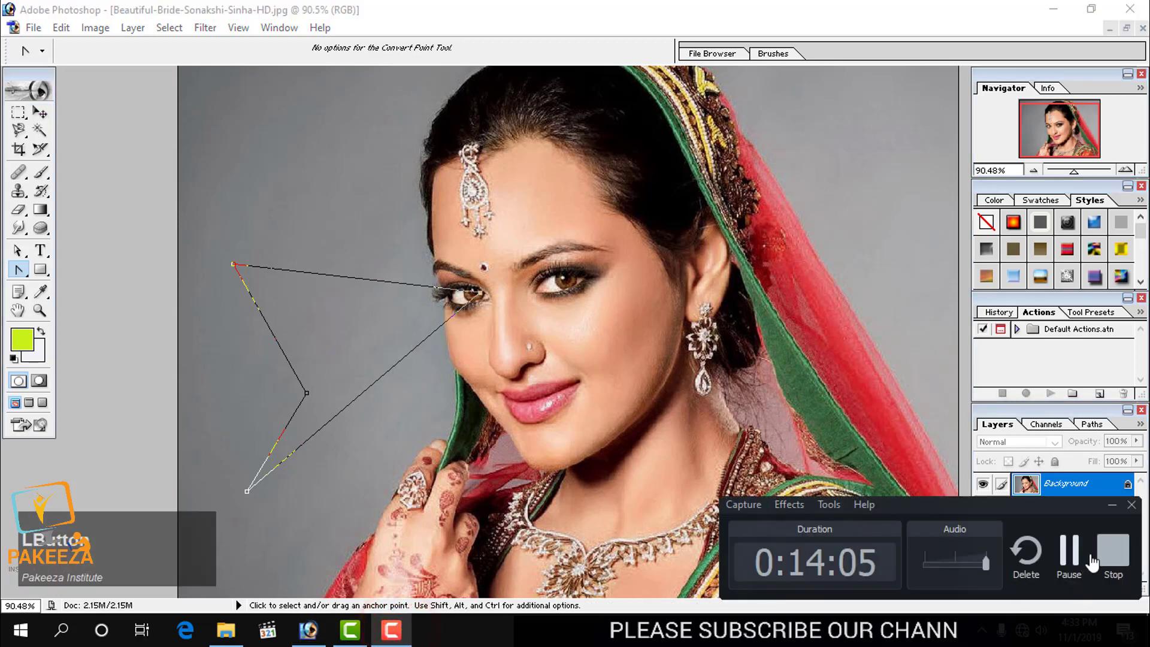